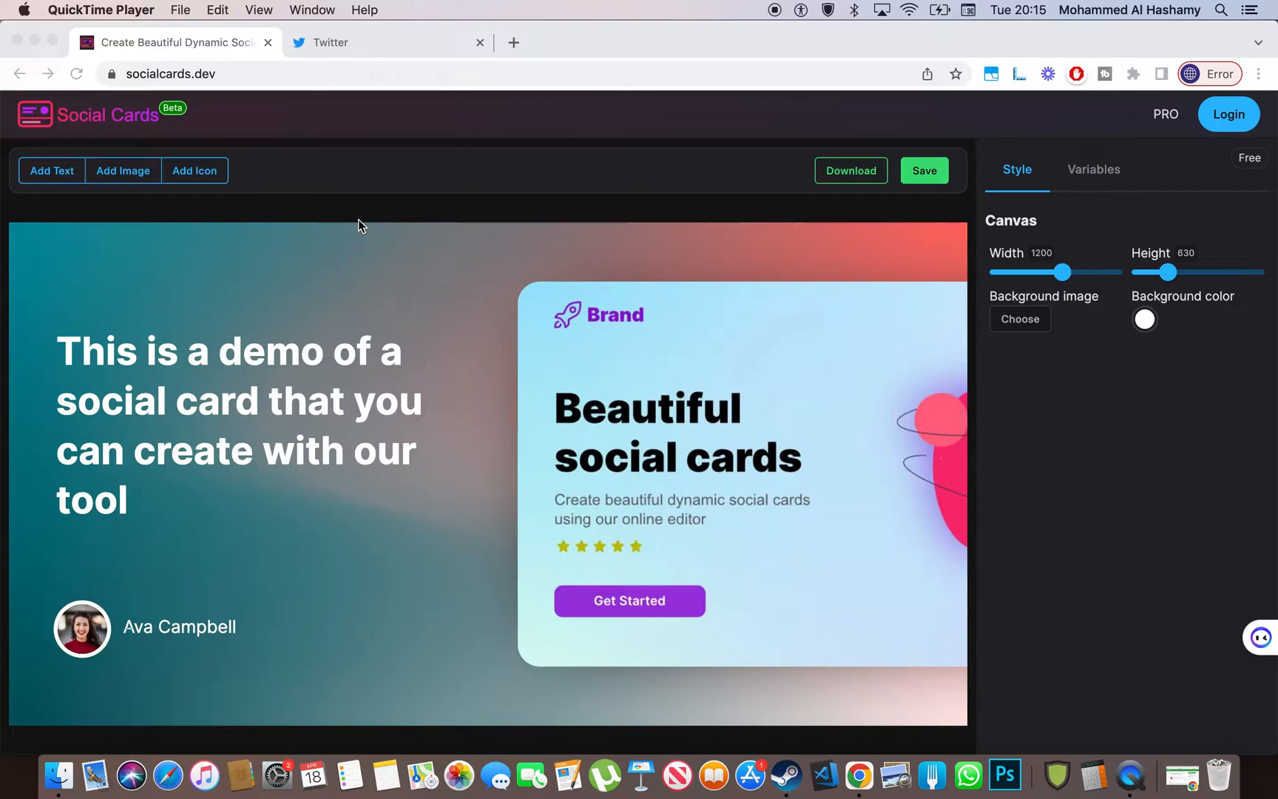
# - Scroll below the card editor to the 'Online editor for static and dynamic social cards' landing section
pyautogui.scroll(-1, 359, 219)
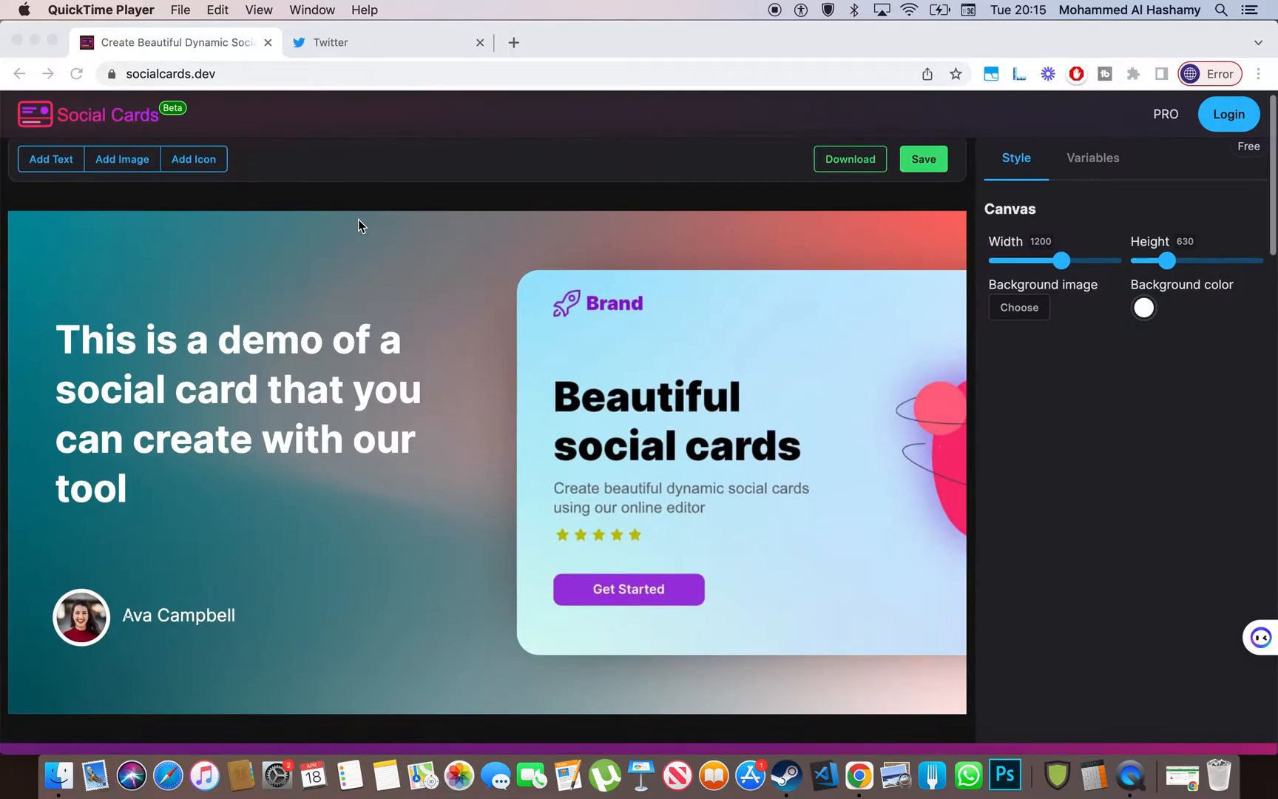
pyautogui.scroll(1, 41, 262)
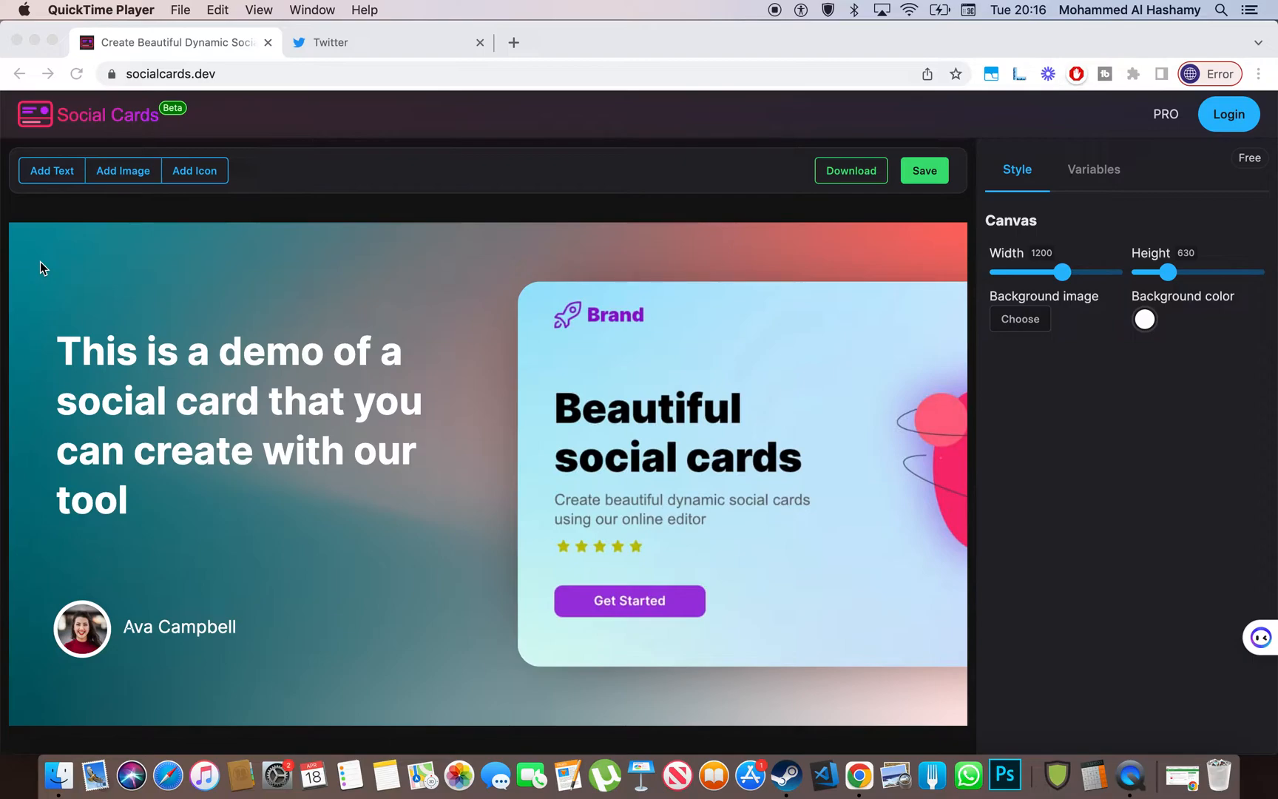
pyautogui.scroll(-2, 40, 260)
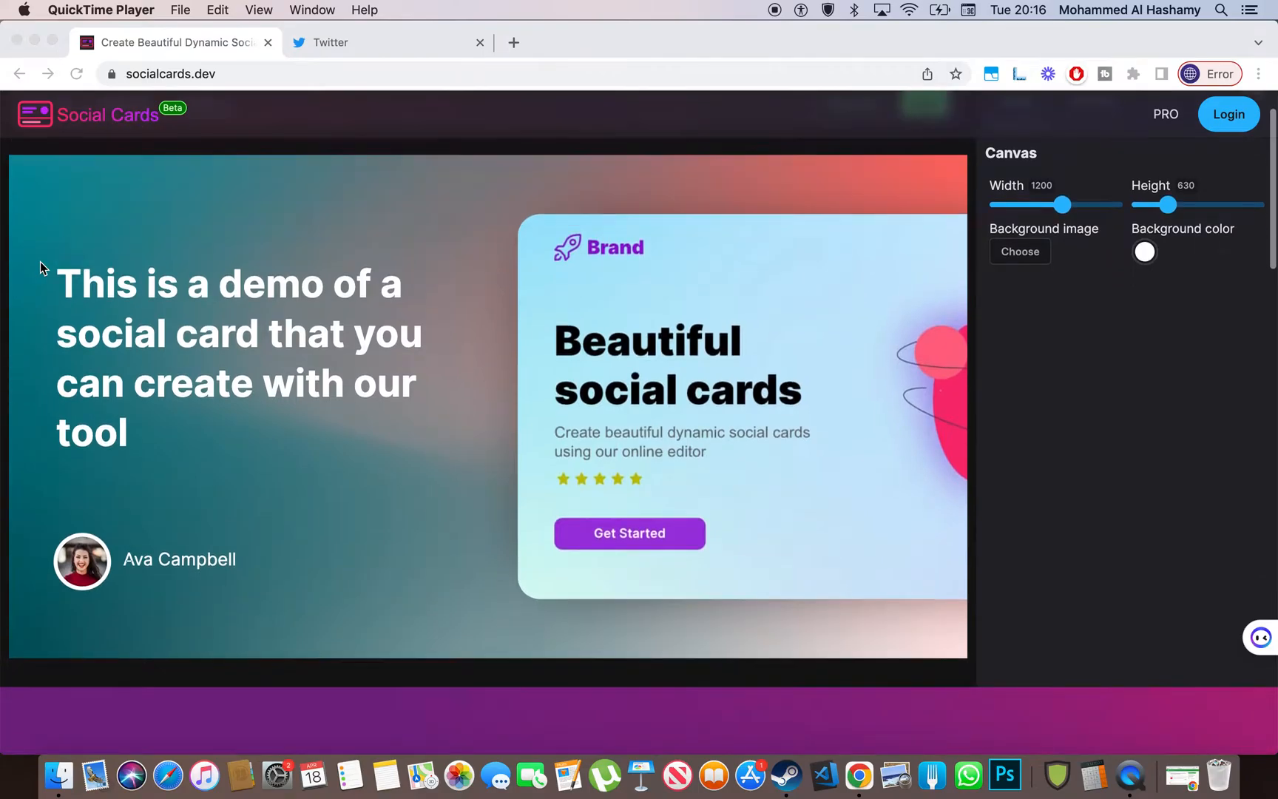
pyautogui.scroll(2, 40, 260)
pyautogui.click(297, 199)
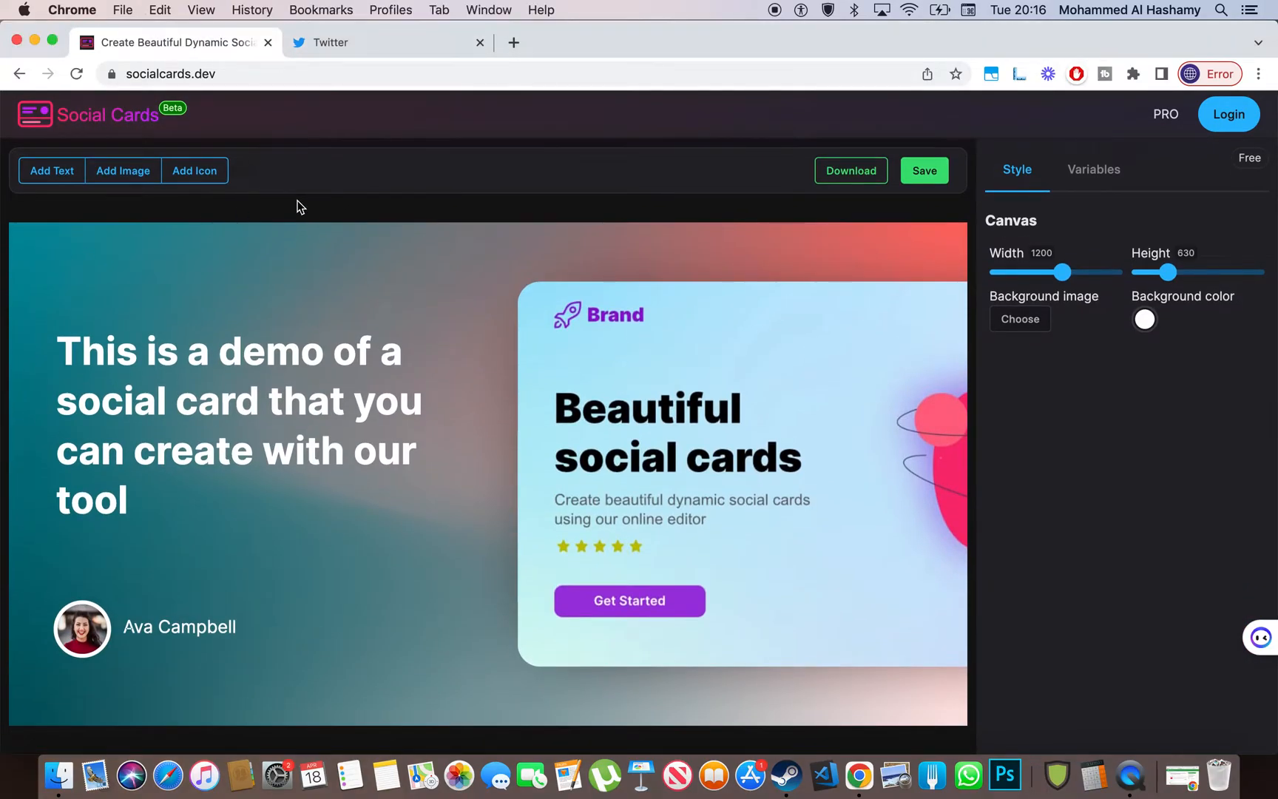
pyautogui.scroll(-2, 297, 206)
pyautogui.scroll(2, 300, 206)
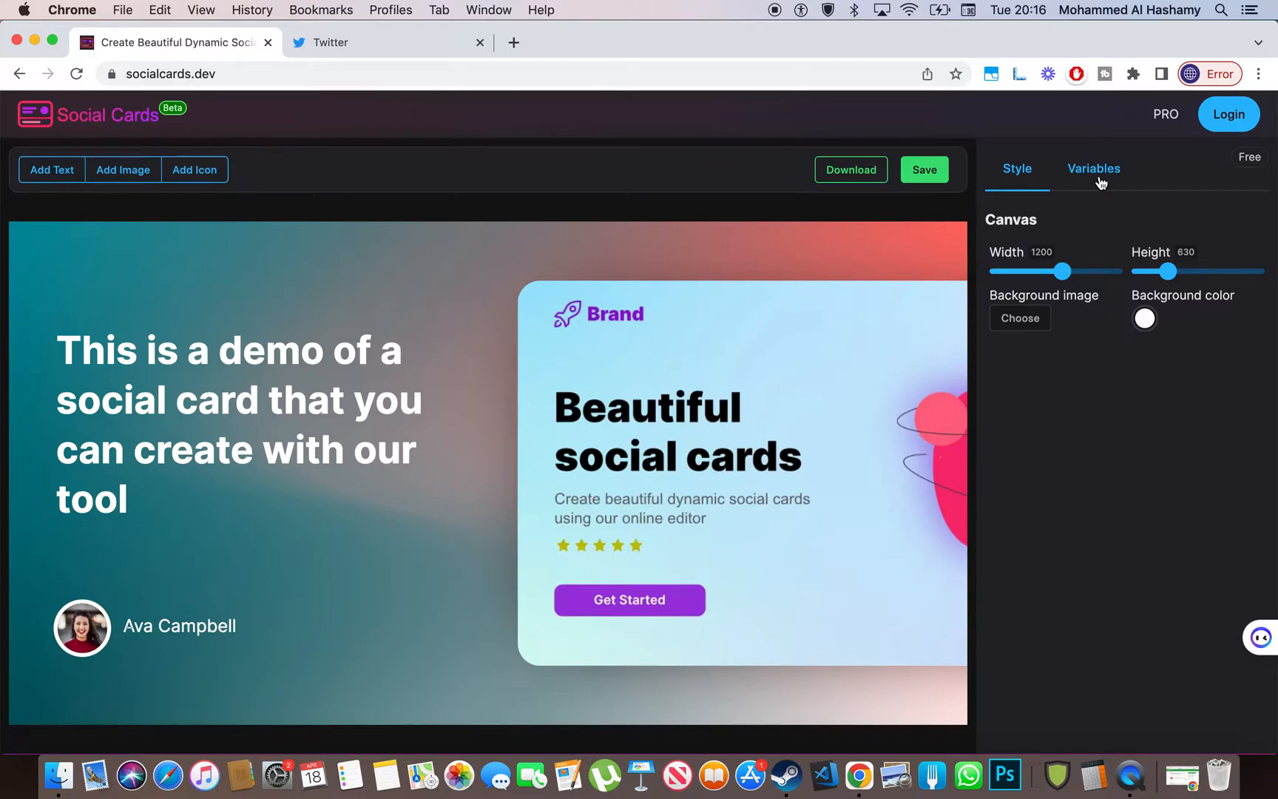
pyautogui.scroll(-10, 1099, 179)
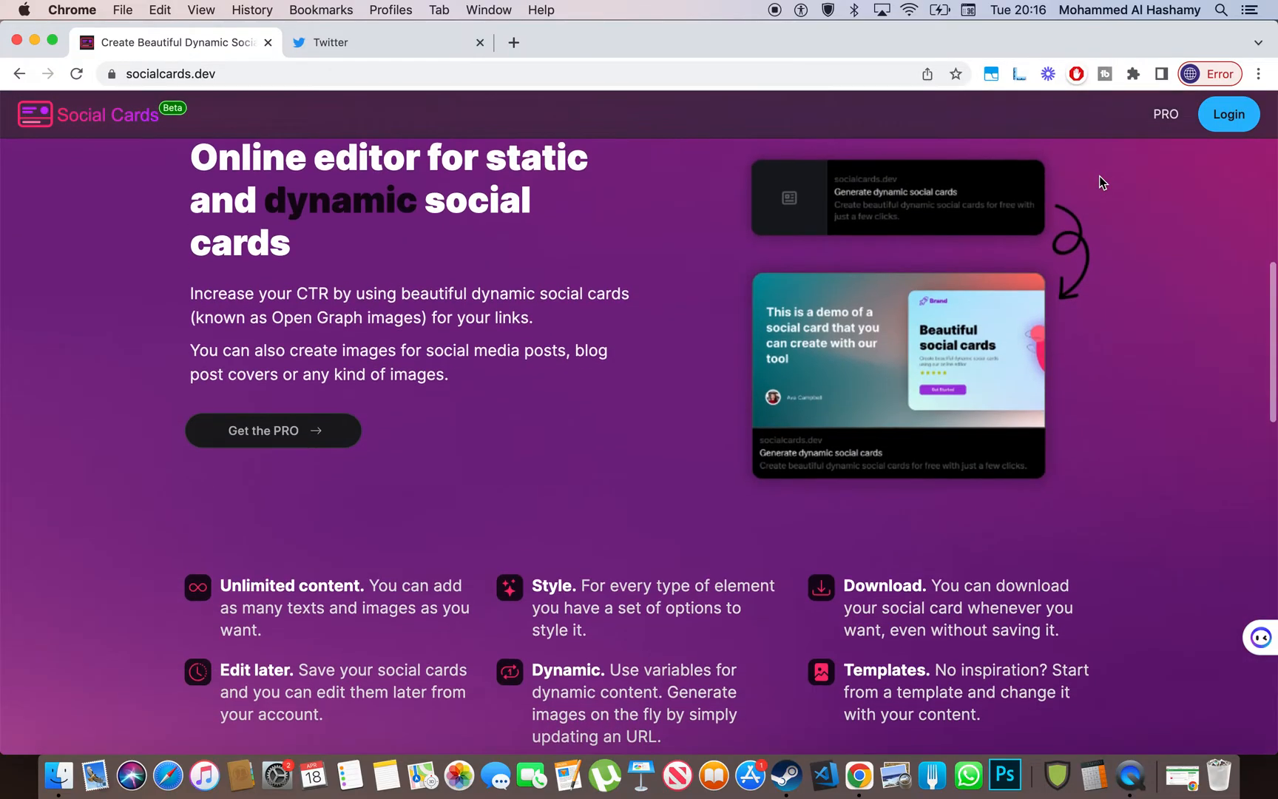
# - Scroll through the feature list and FAQ, highlighting the feature descriptions while reading
pyautogui.scroll(-3, 947, 326)
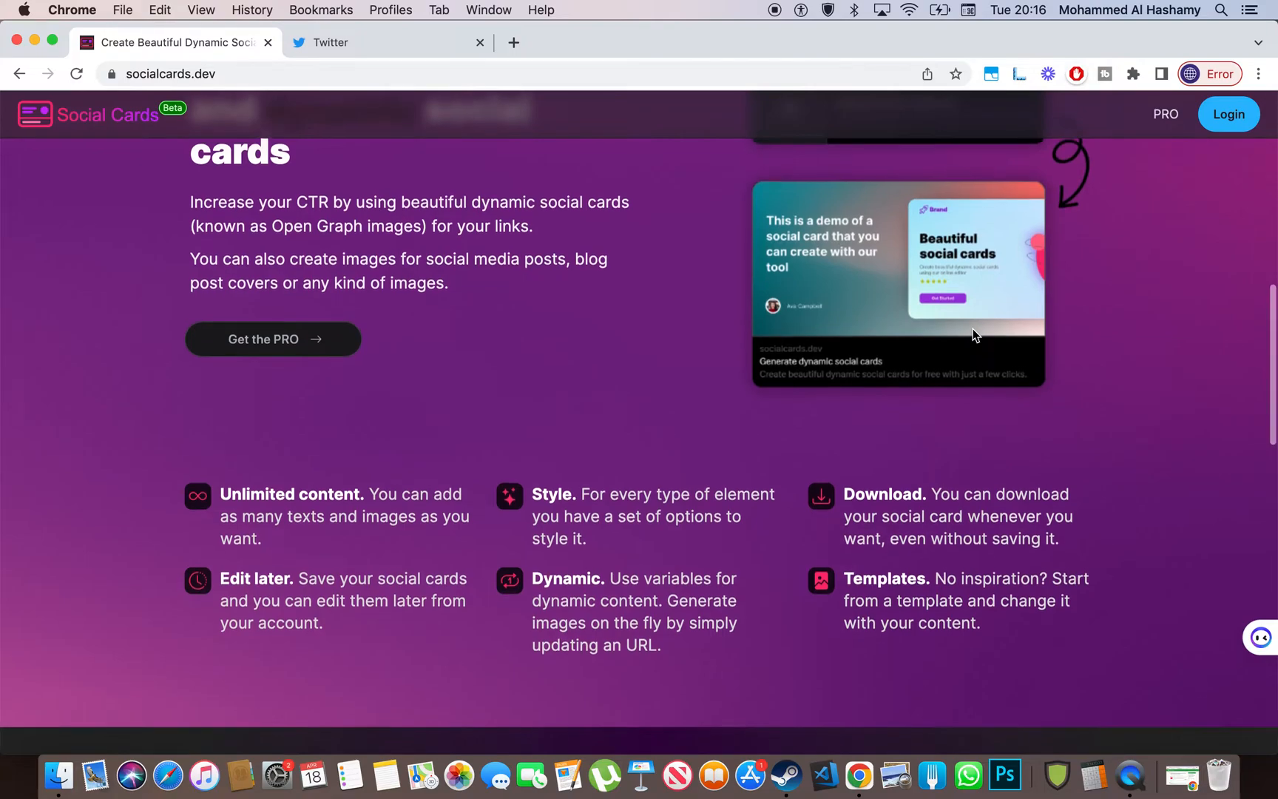
pyautogui.scroll(-1, 972, 330)
pyautogui.scroll(2, 972, 330)
pyautogui.scroll(2, 972, 330)
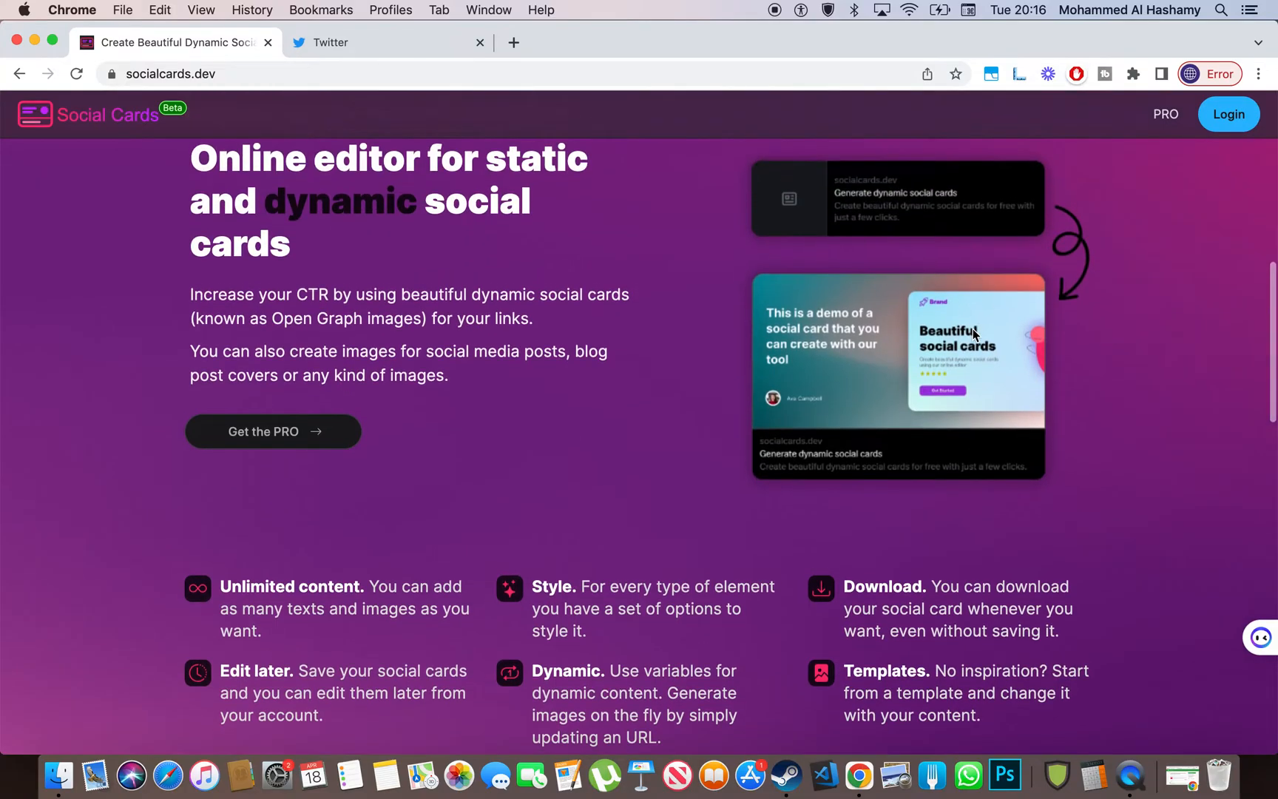
pyautogui.scroll(-10, 464, 344)
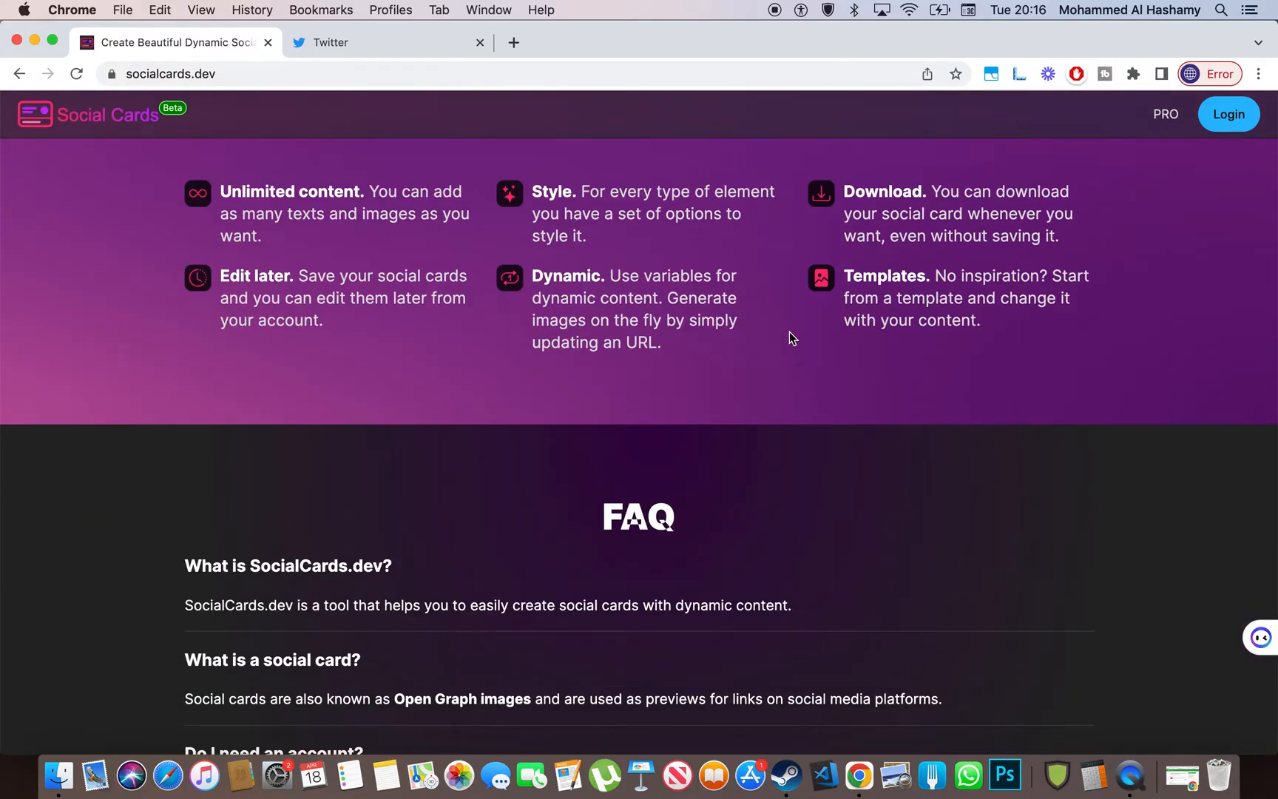
pyautogui.scroll(-7, 788, 339)
pyautogui.scroll(1, 359, 386)
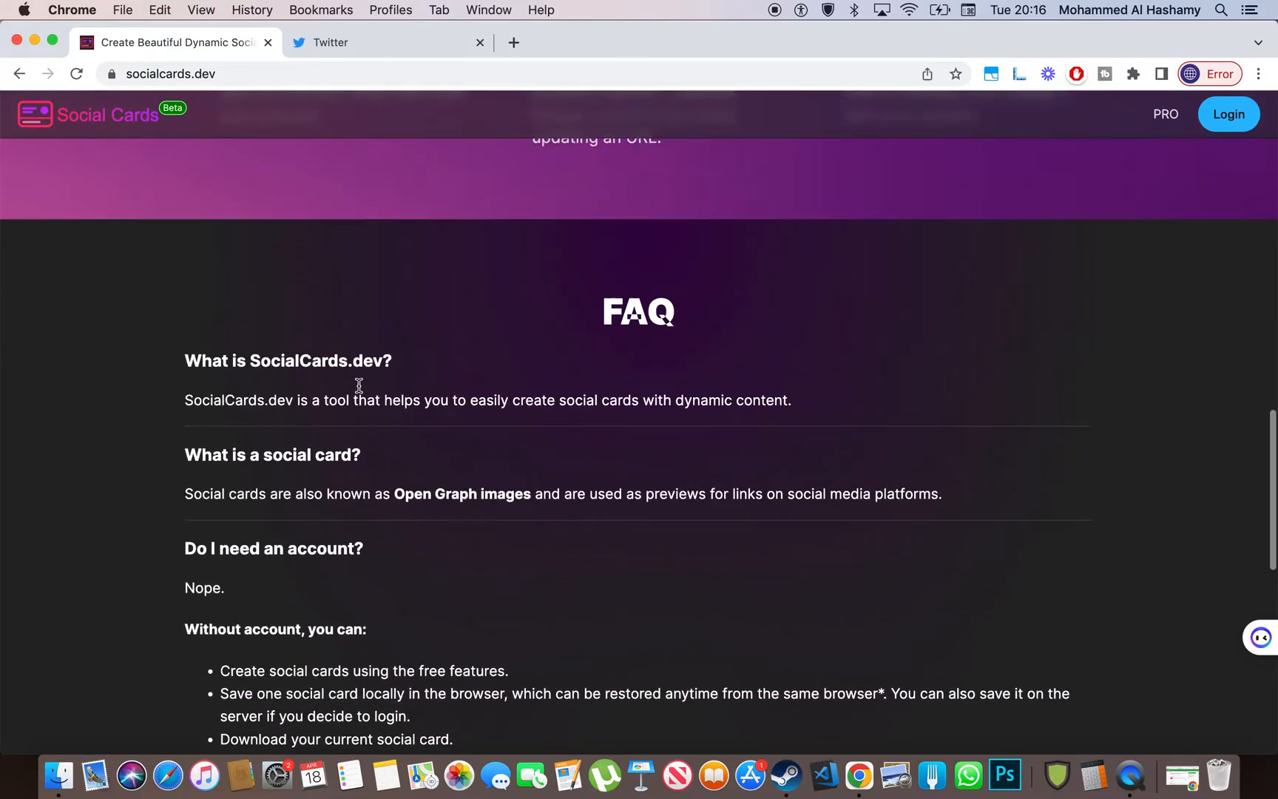
pyautogui.scroll(9, 359, 386)
pyautogui.moveTo(354, 332); pyautogui.dragTo(346, 565)
pyautogui.click(347, 565)
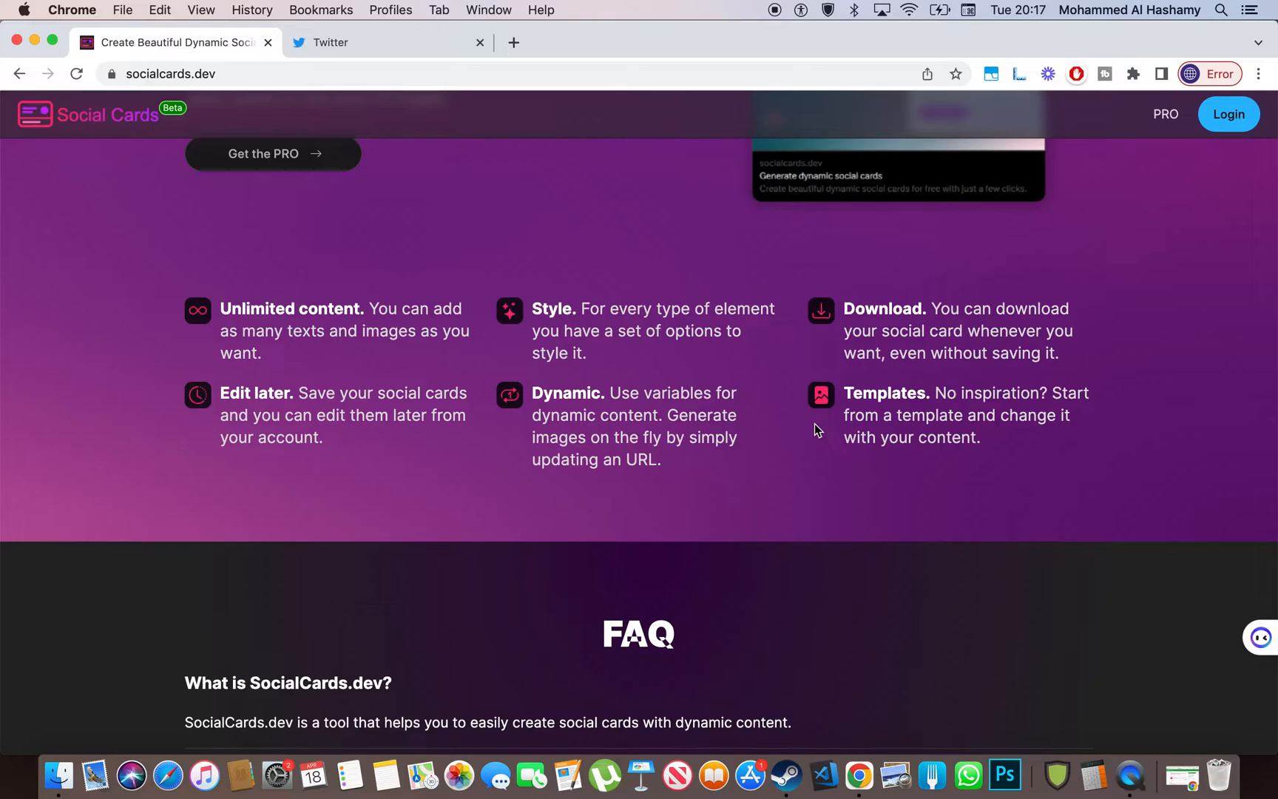
# - Scroll through the footer and back up to the card editor
pyautogui.scroll(-1, 815, 423)
pyautogui.scroll(4, 815, 423)
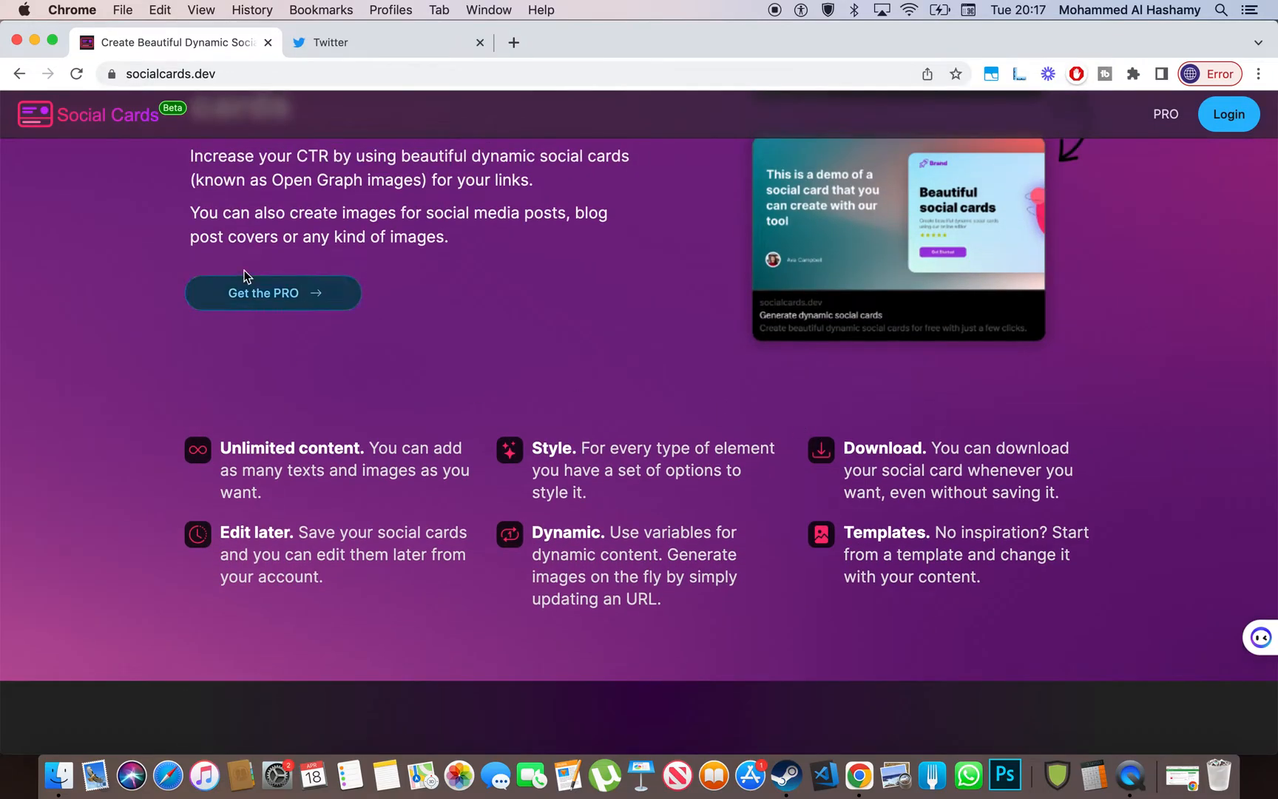
pyautogui.scroll(5, 246, 276)
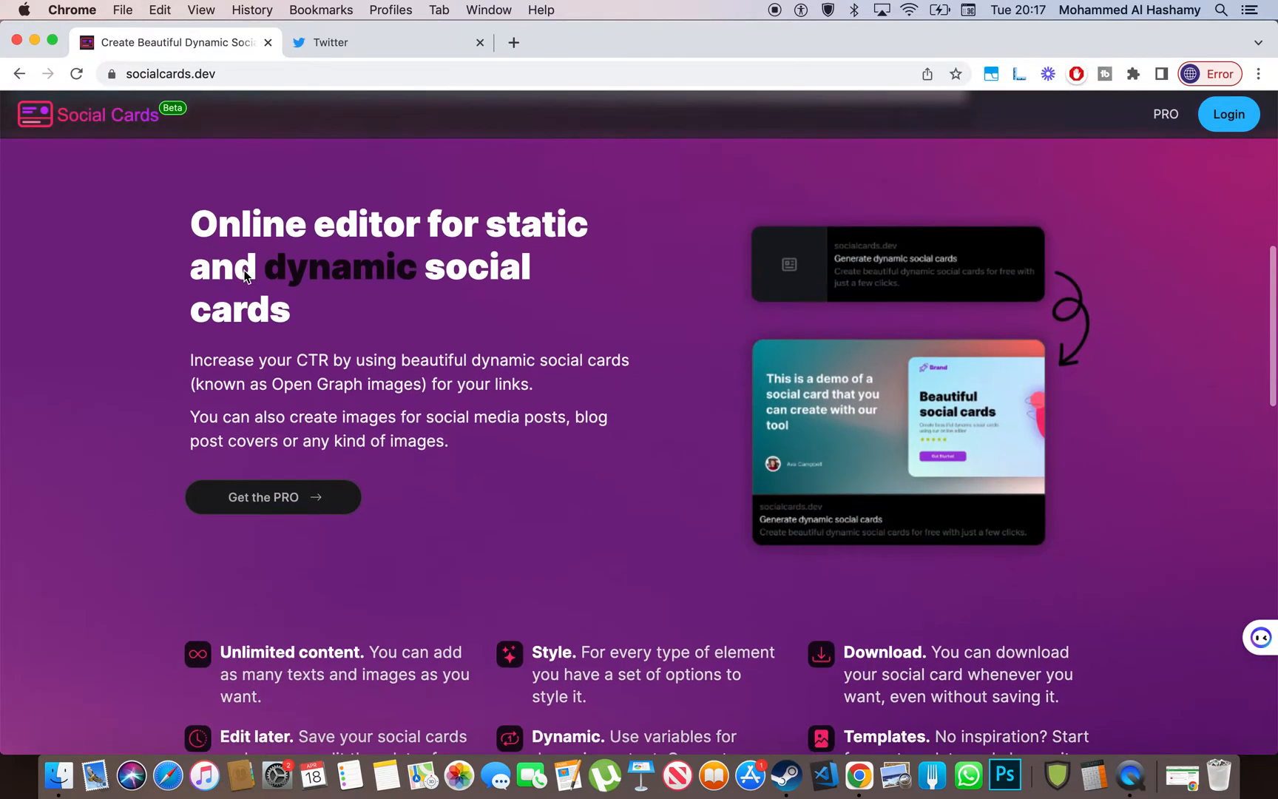
pyautogui.scroll(-10, 246, 276)
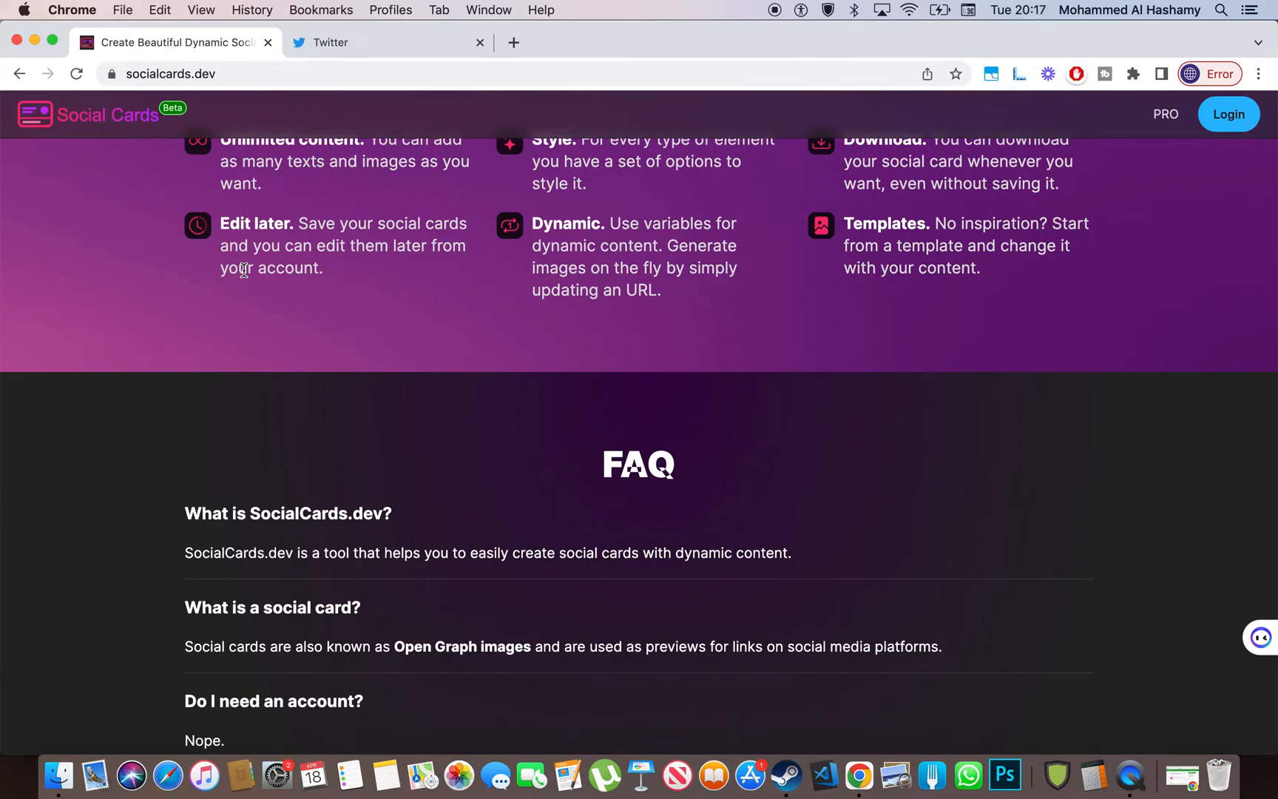
pyautogui.scroll(-15, 244, 270)
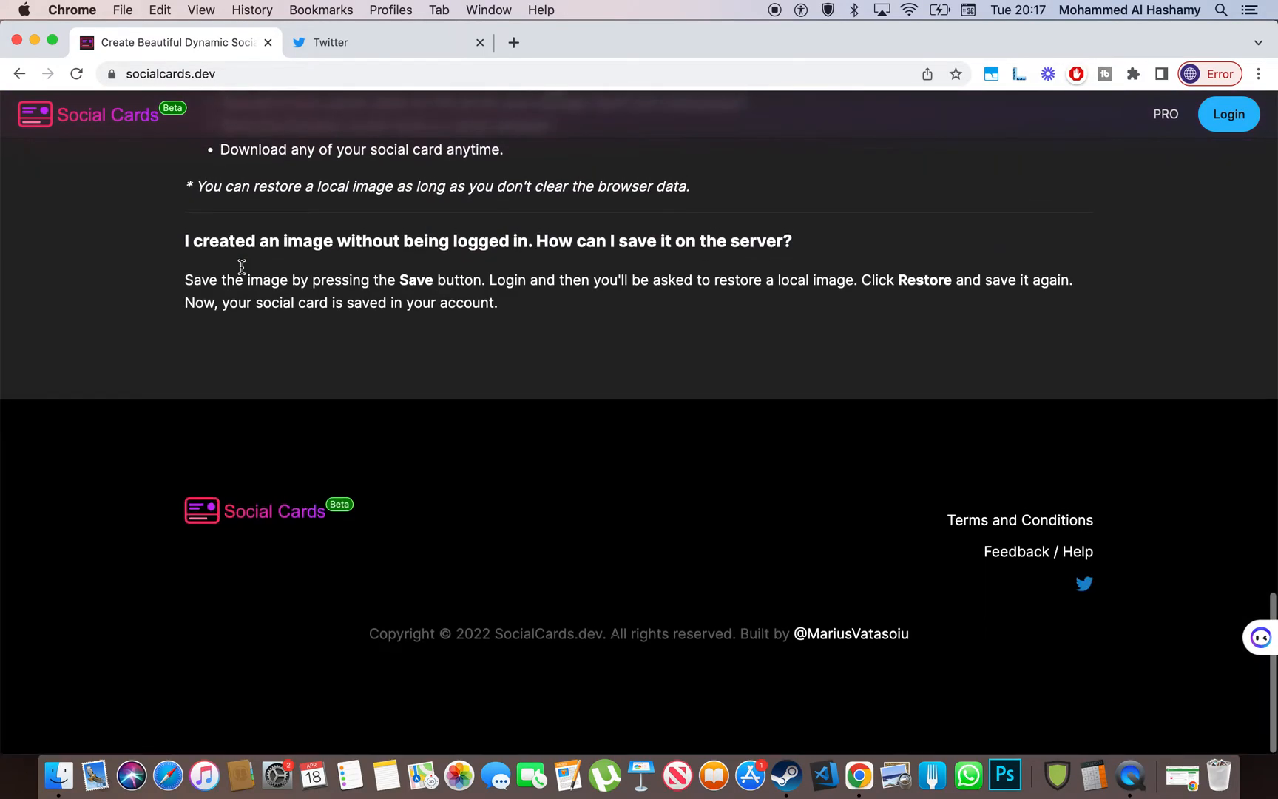
pyautogui.scroll(20, 242, 266)
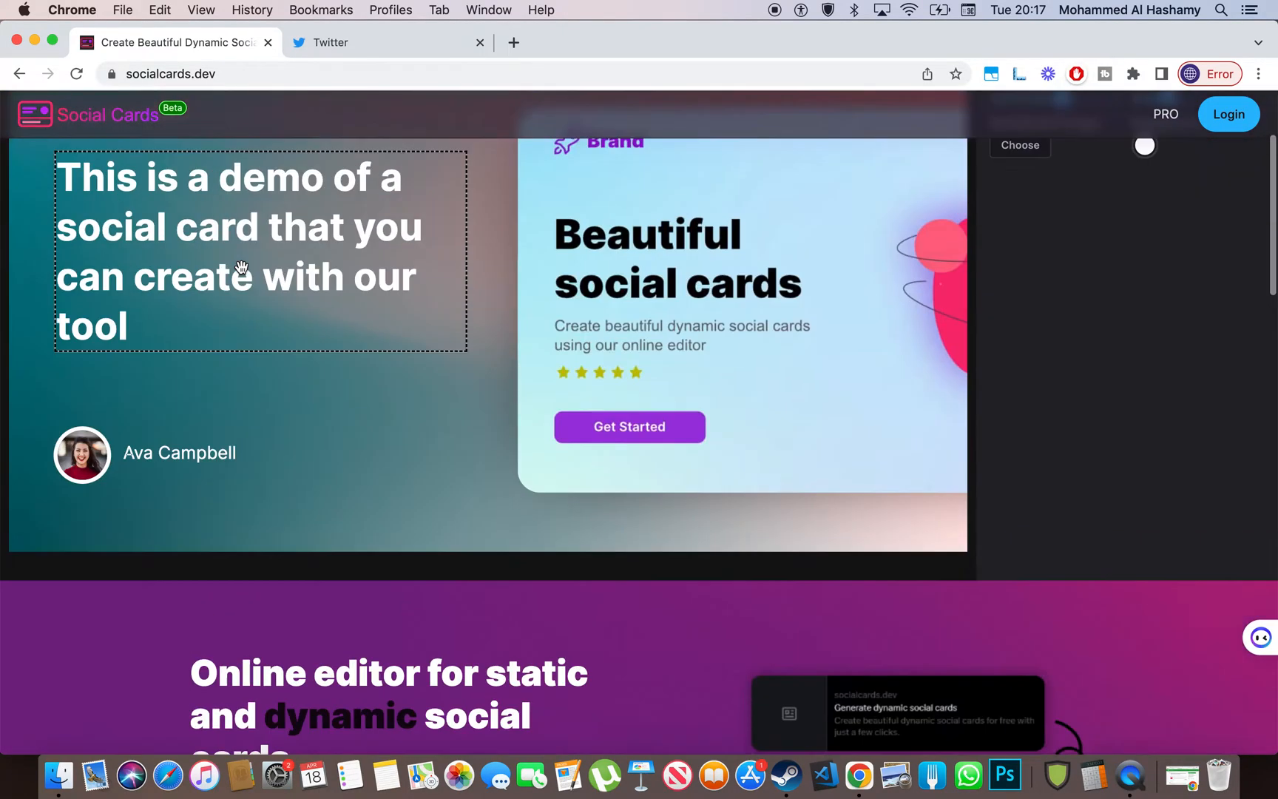
# - Select the headline text to inspect its settings, then deselect it to show canvas settings
pyautogui.click(331, 385)
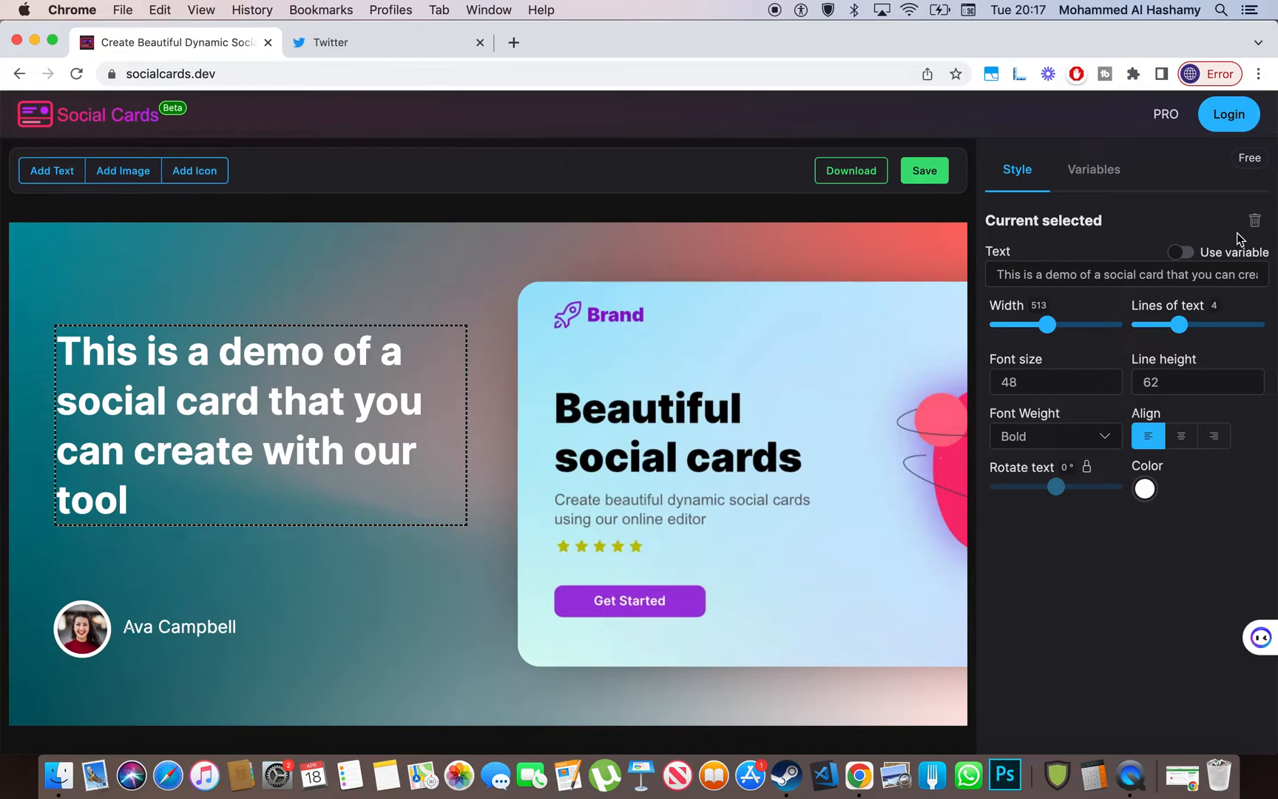
pyautogui.click(375, 380)
pyautogui.press('super+c')
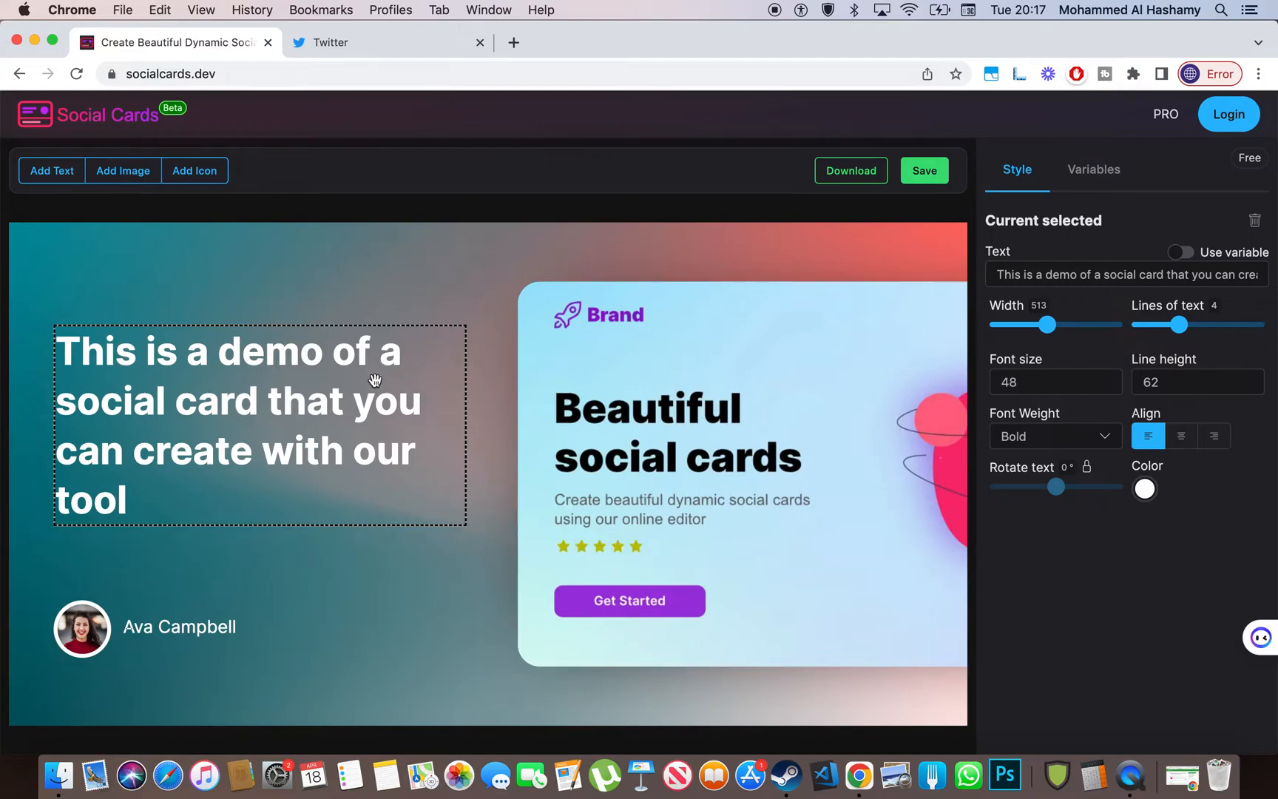
pyautogui.click(386, 319)
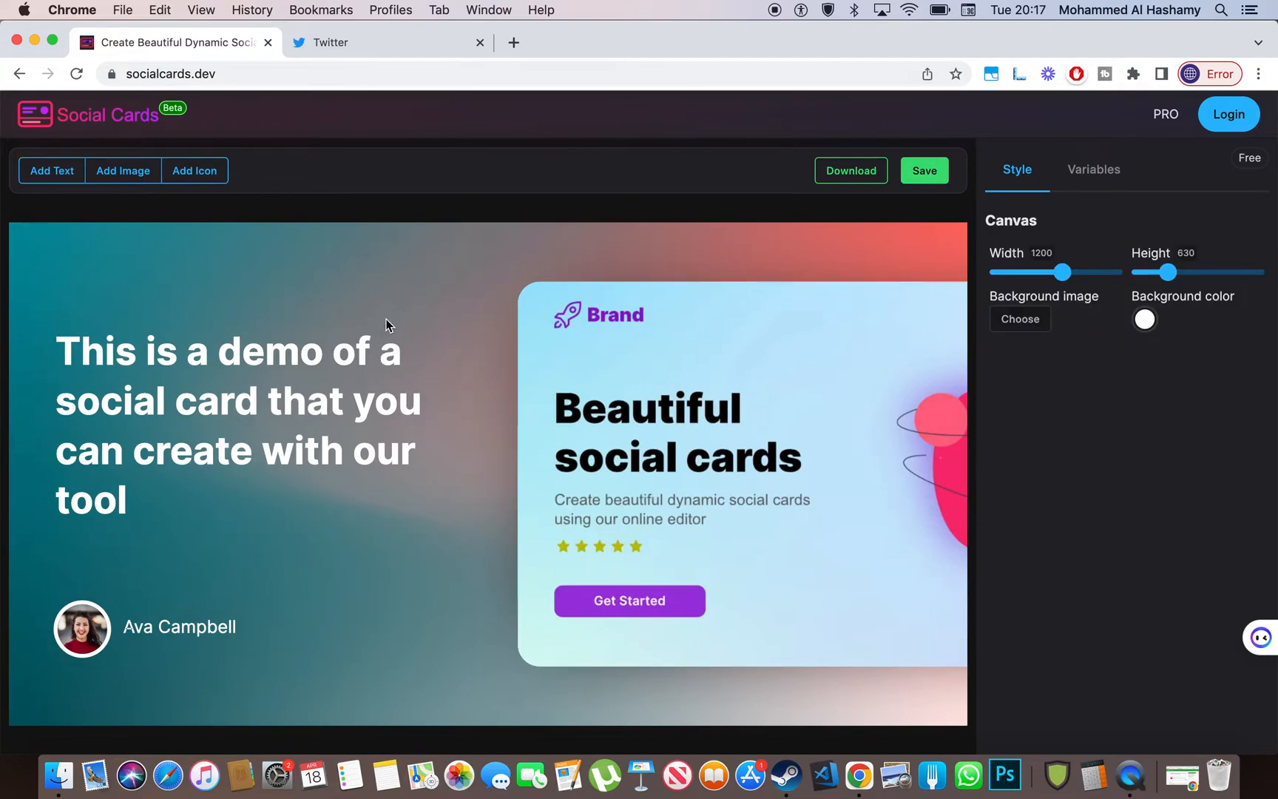
pyautogui.press('super+v')
# - Reselect the headline, then select the Brand mockup image showing size 823 and 0° rotation
pyautogui.click(297, 369)
pyautogui.press('super+c')
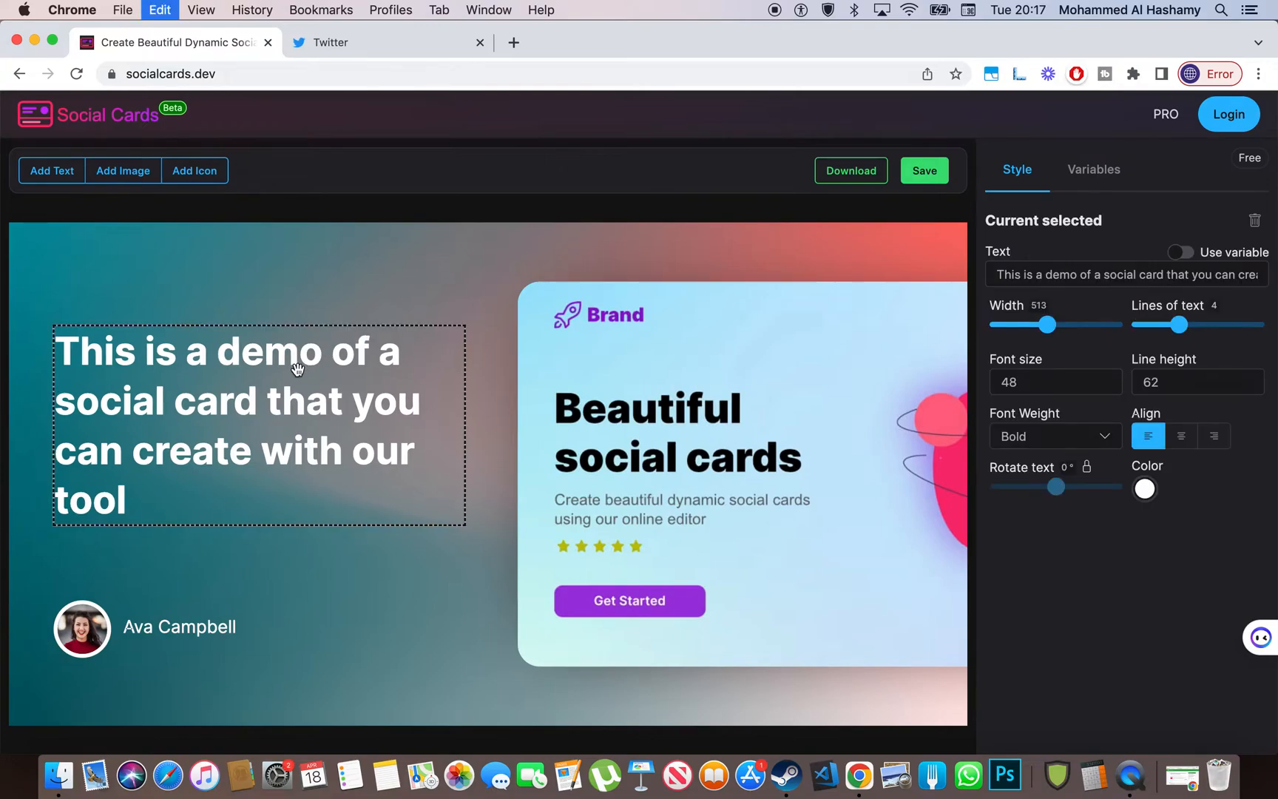
pyautogui.click(593, 338)
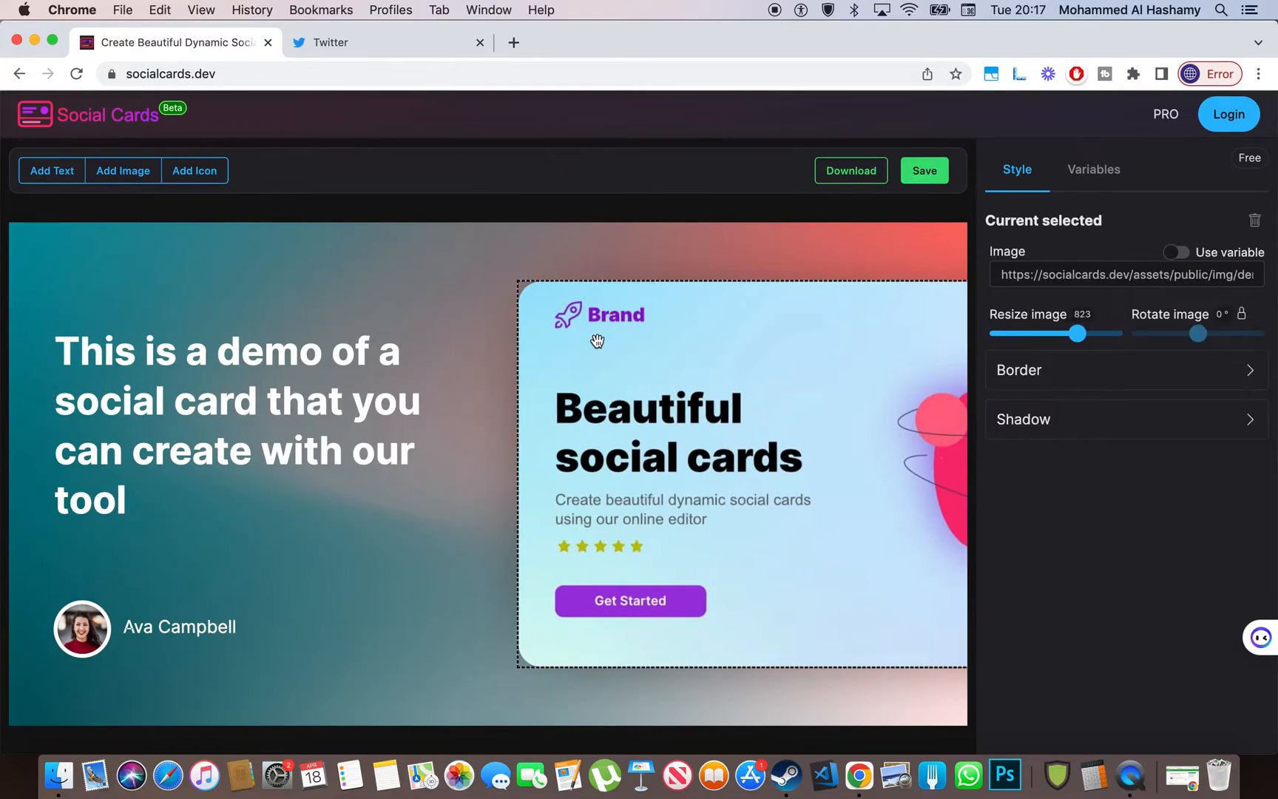
pyautogui.press('super+c')
# - Deselect the image and adjust the canvas width and height sliders
pyautogui.click(660, 232)
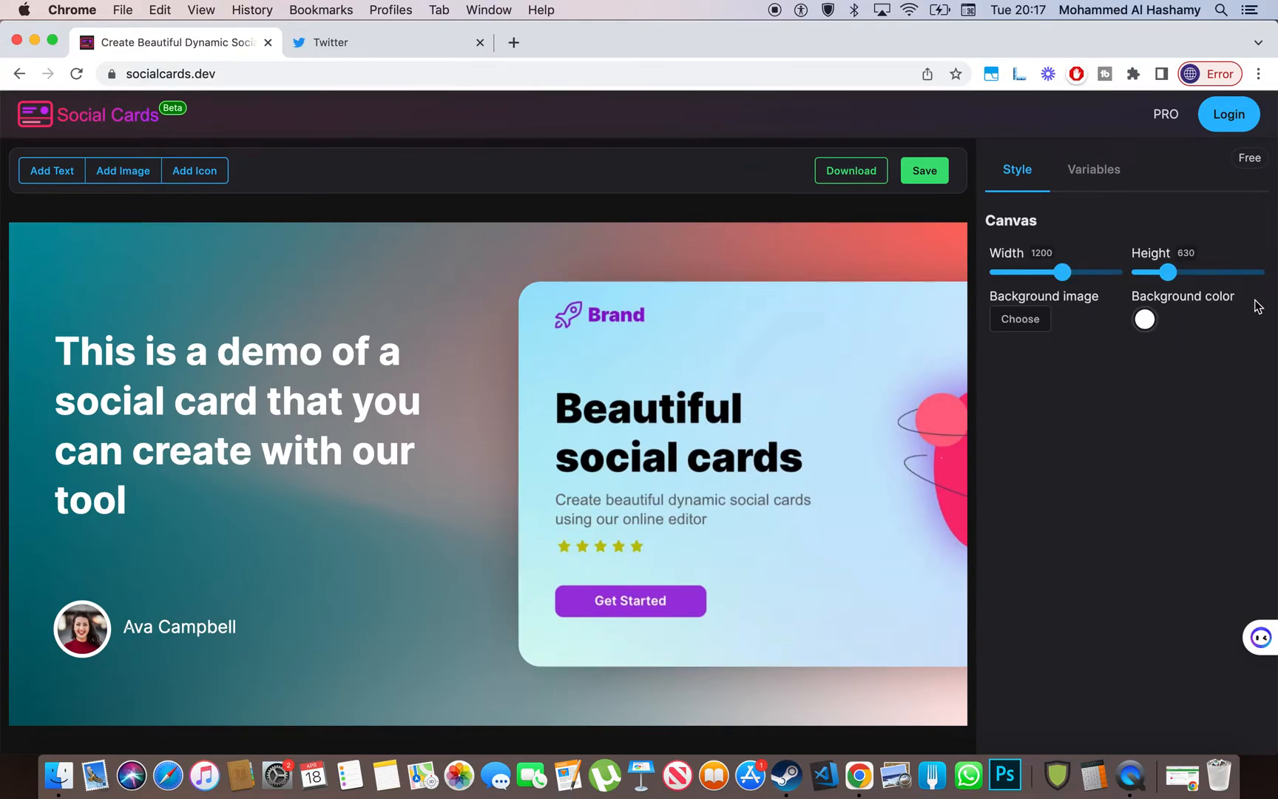
pyautogui.moveTo(1166, 274); pyautogui.dragTo(1181, 304)
pyautogui.moveTo(1062, 272)
pyautogui.mouseDown()
pyautogui.moveTo(1001, 273)
pyautogui.moveTo(1098, 286)
pyautogui.moveTo(1065, 274)
pyautogui.mouseUp()
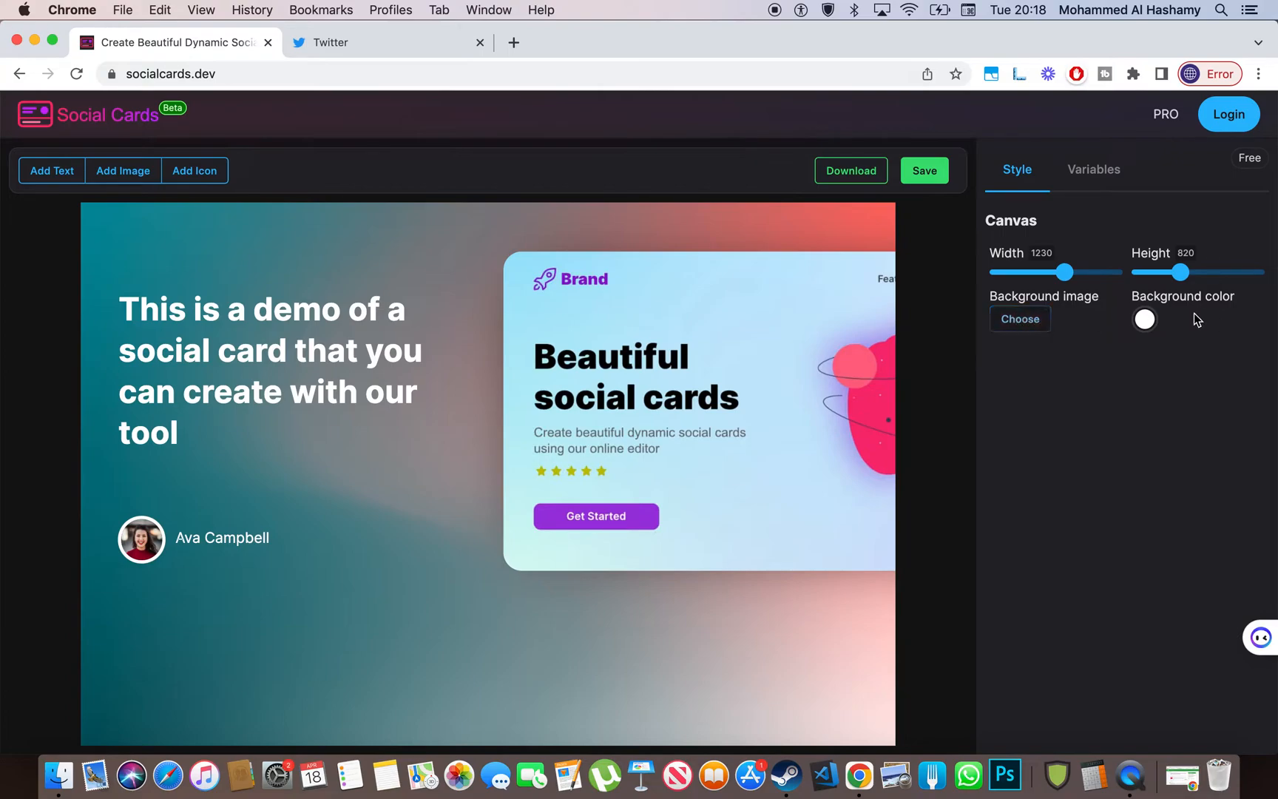
# - Set the canvas background to light blue #c7e7fa, sampled from the card with the eyedropper
pyautogui.click(1148, 324)
pyautogui.moveTo(1101, 391); pyautogui.dragTo(1171, 471)
pyautogui.click(1191, 582)
pyautogui.click(714, 306)
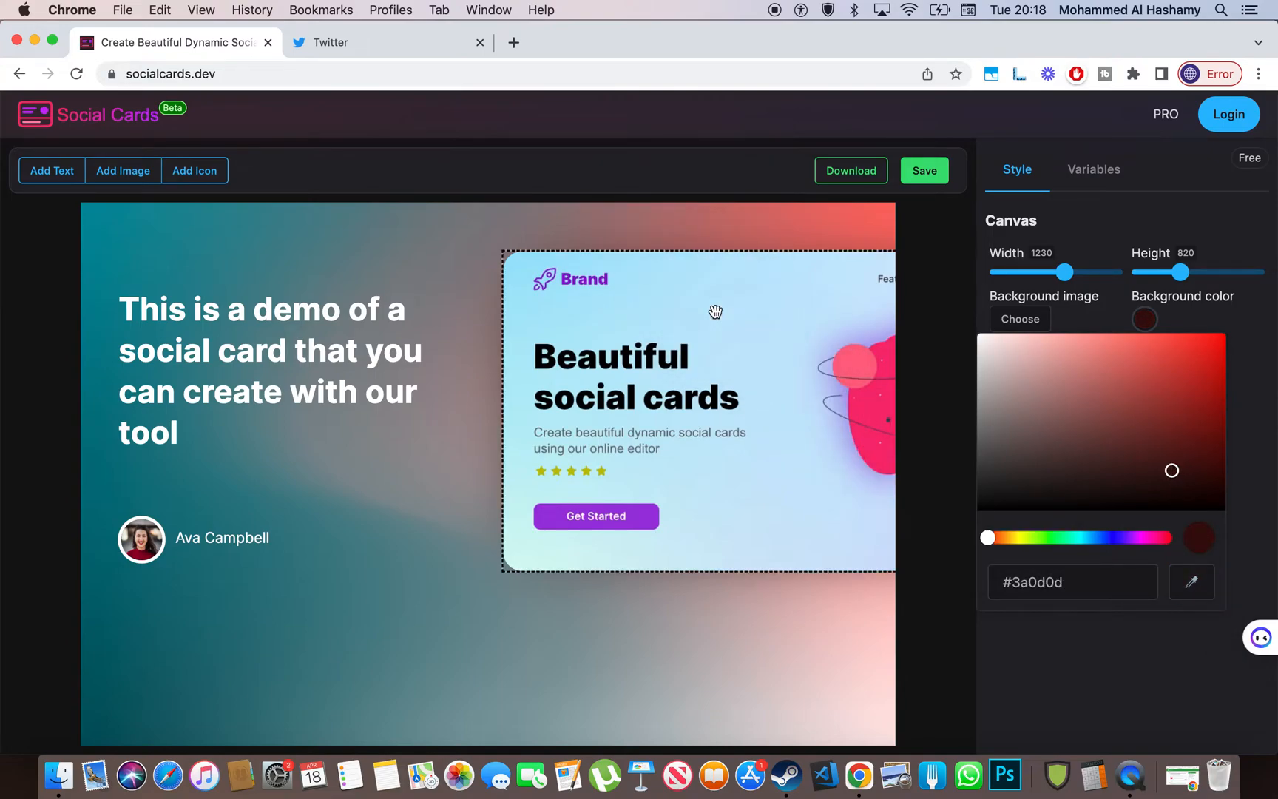
pyautogui.click(1224, 229)
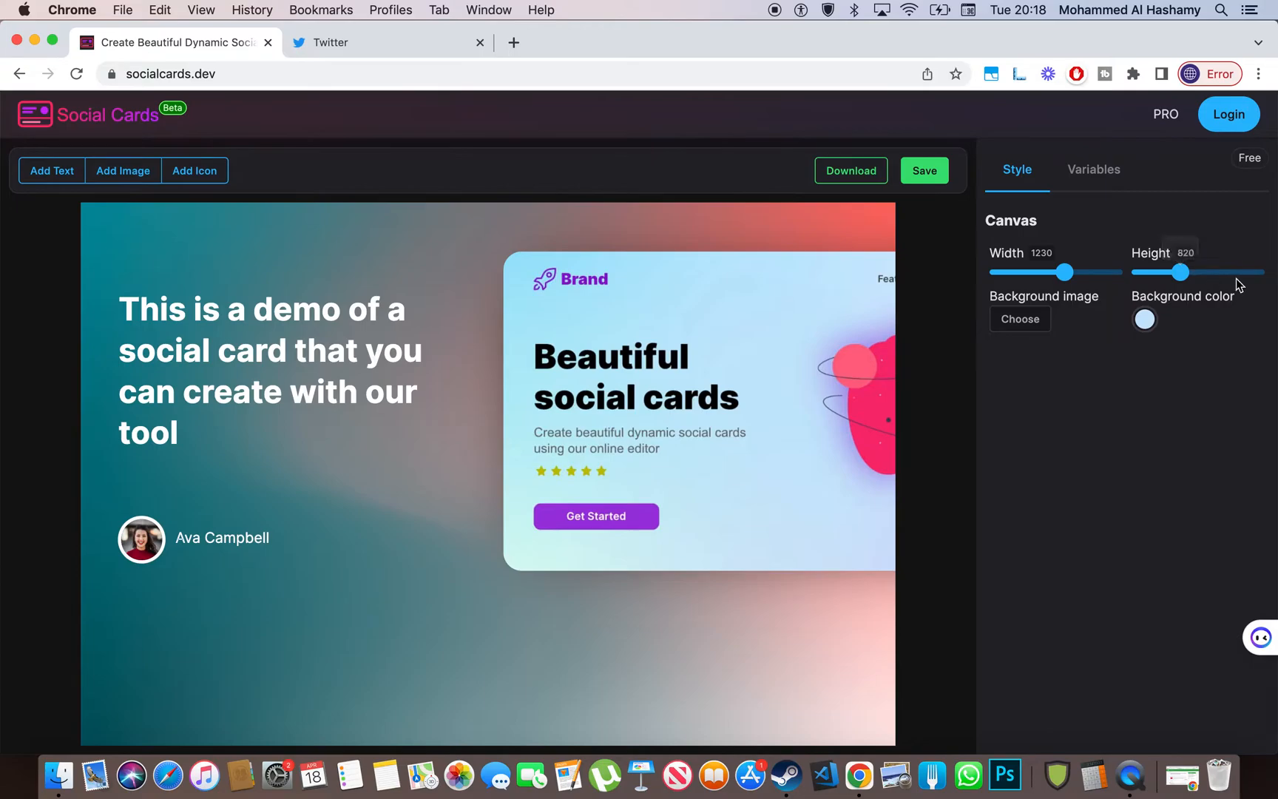
# - Resize the canvas to 1670 × 660 and bring up the Variables section's sign-in notice
pyautogui.moveTo(1182, 273)
pyautogui.mouseDown()
pyautogui.moveTo(1245, 280)
pyautogui.moveTo(1152, 273)
pyautogui.moveTo(1224, 287)
pyautogui.moveTo(1158, 286)
pyautogui.moveTo(1209, 286)
pyautogui.moveTo(1170, 286)
pyautogui.mouseUp()
pyautogui.moveTo(1065, 275)
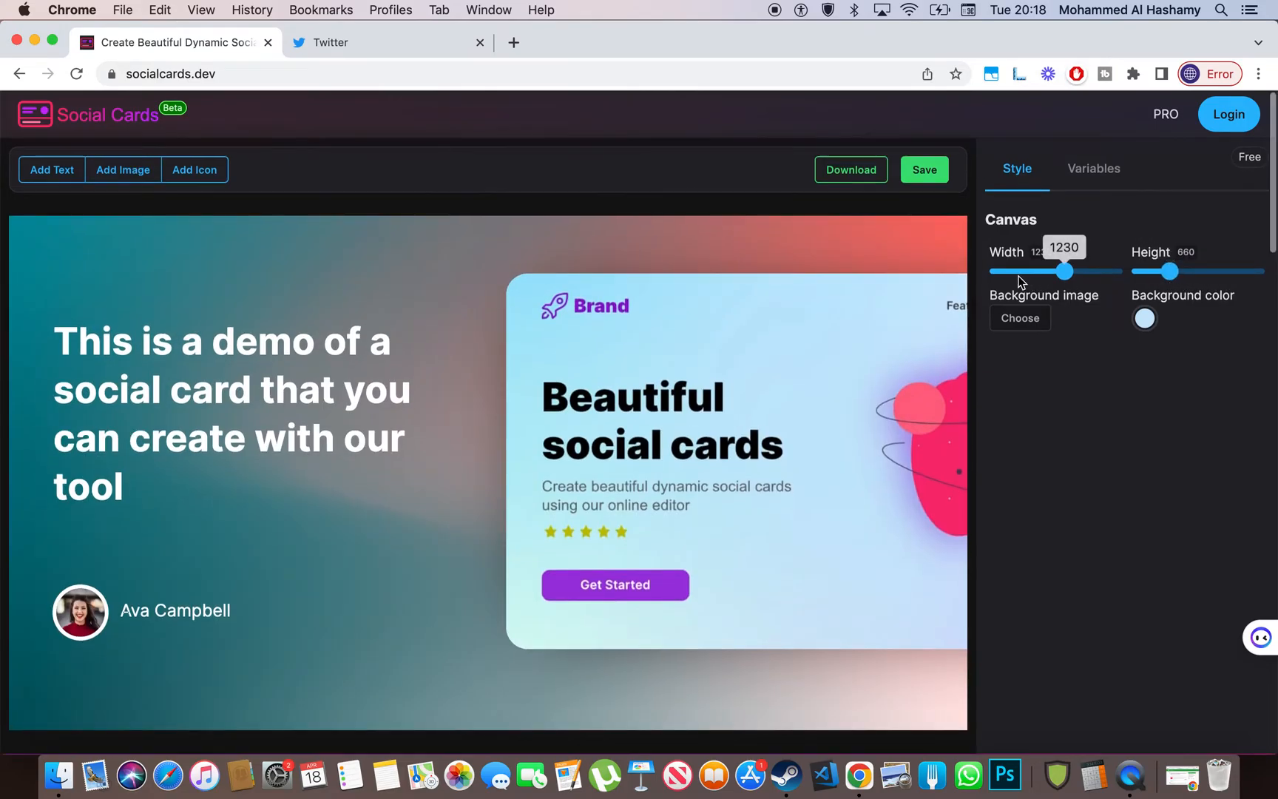
pyautogui.moveTo(1069, 274)
pyautogui.mouseDown()
pyautogui.moveTo(1056, 273)
pyautogui.moveTo(1109, 274)
pyautogui.moveTo(1084, 270)
pyautogui.mouseUp()
pyautogui.click(1081, 170)
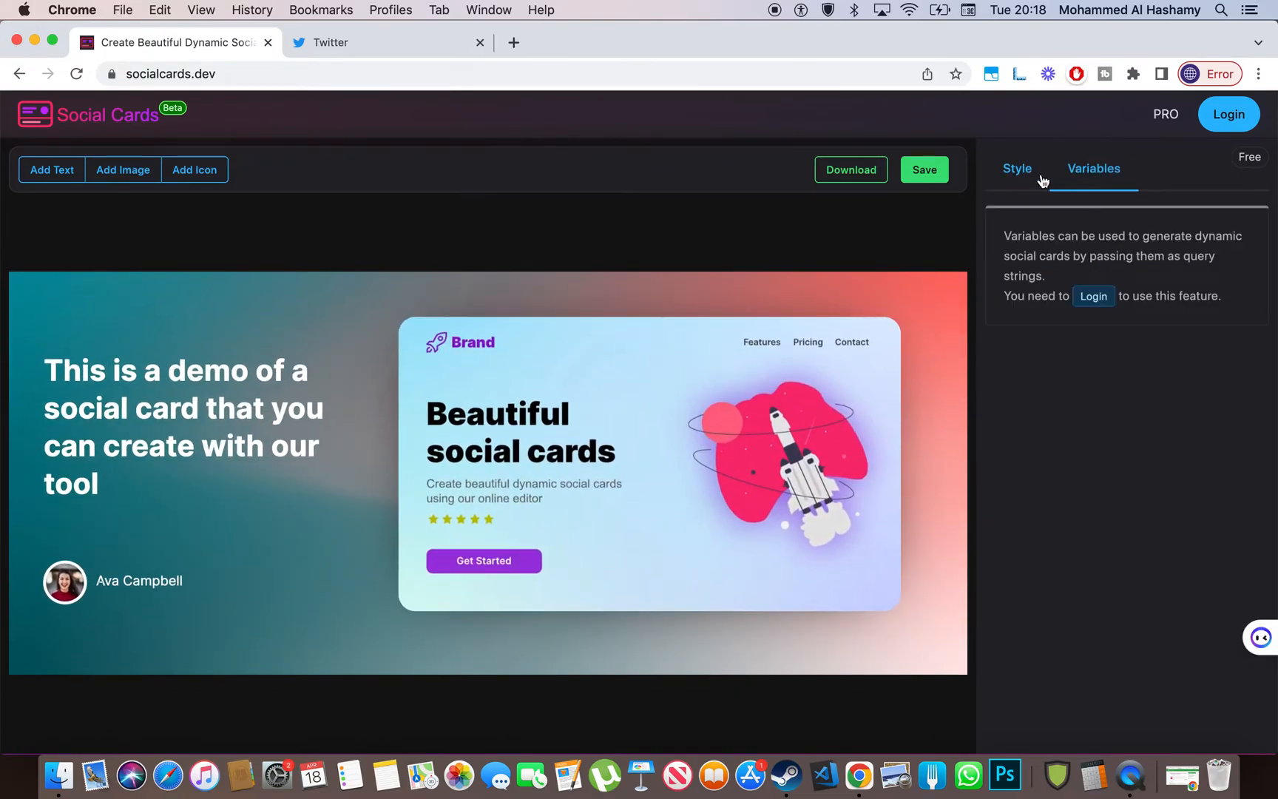
# - Read the Variables explanation and dismiss the iCloud connection warning
pyautogui.scroll(-1, 1055, 288)
pyautogui.scroll(1, 1055, 293)
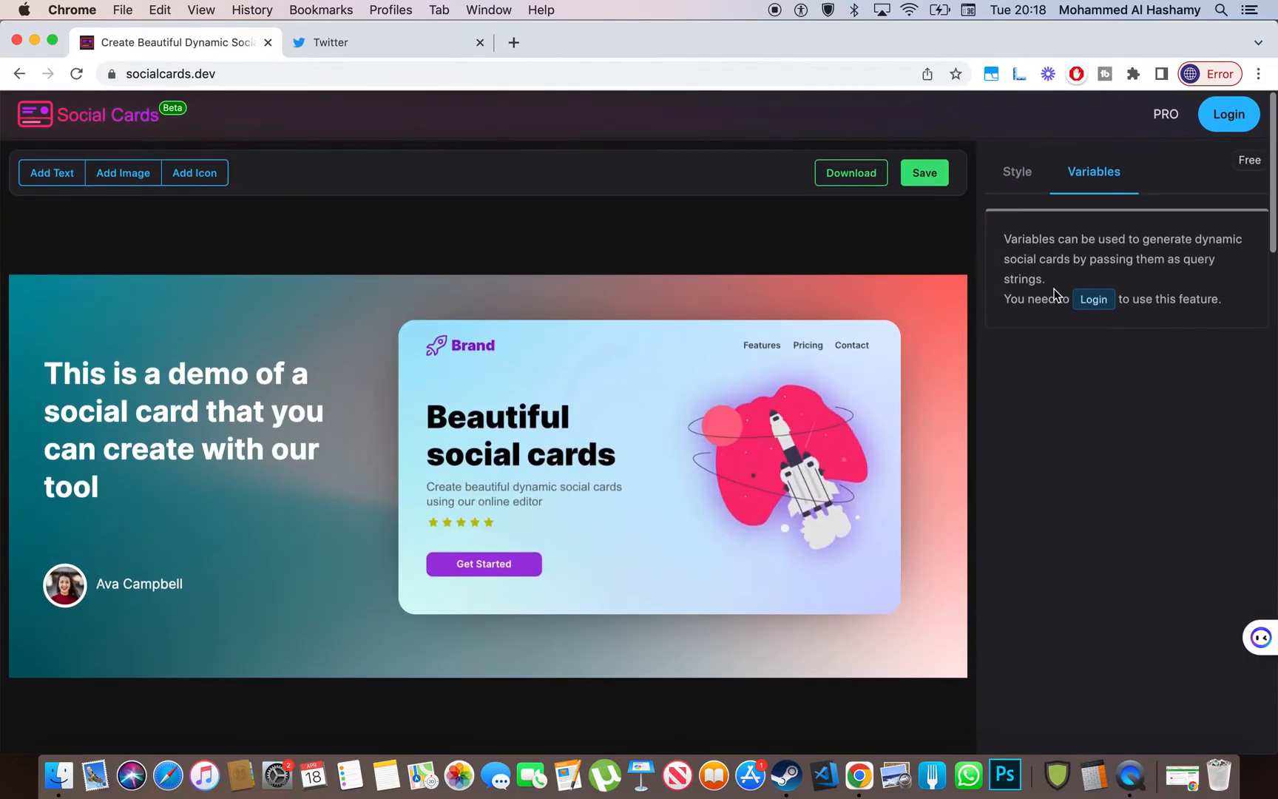
pyautogui.scroll(5, 1053, 294)
pyautogui.moveTo(457, 329); pyautogui.dragTo(1016, 393)
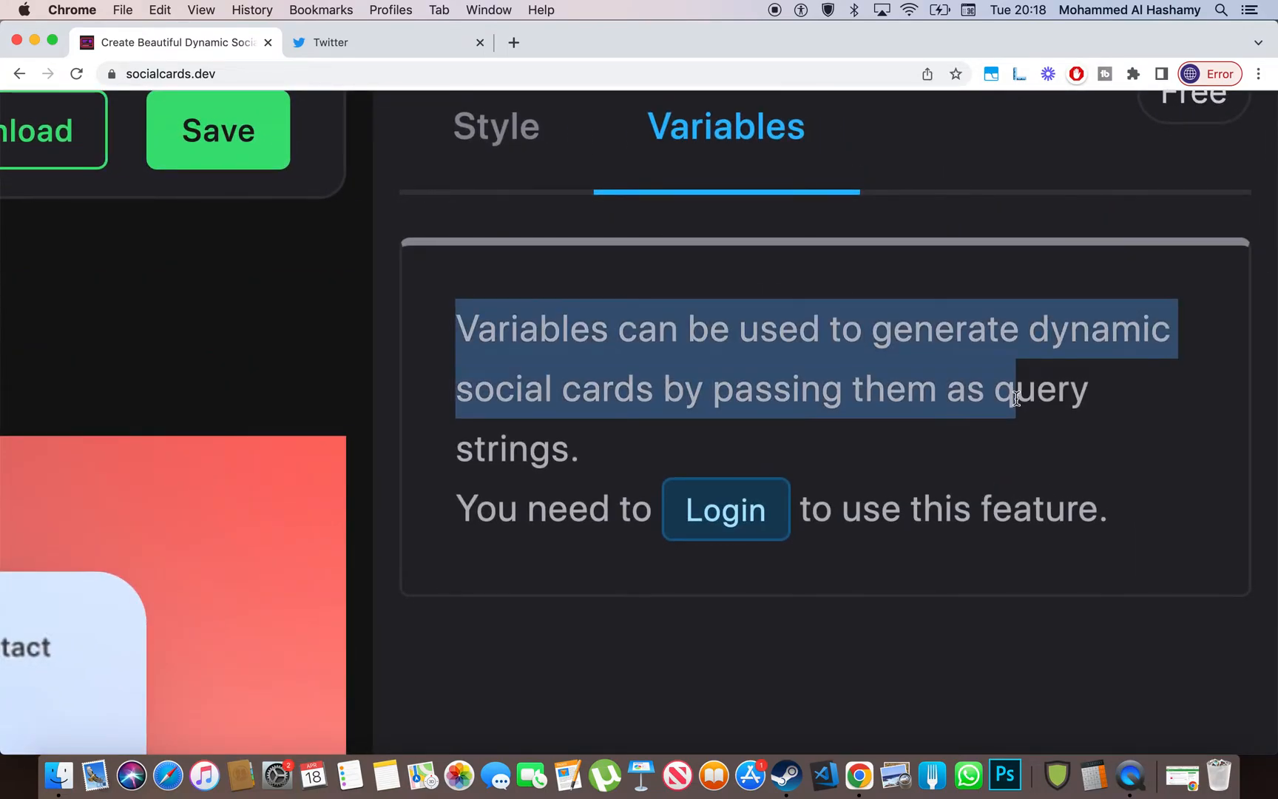
pyautogui.click(1016, 398)
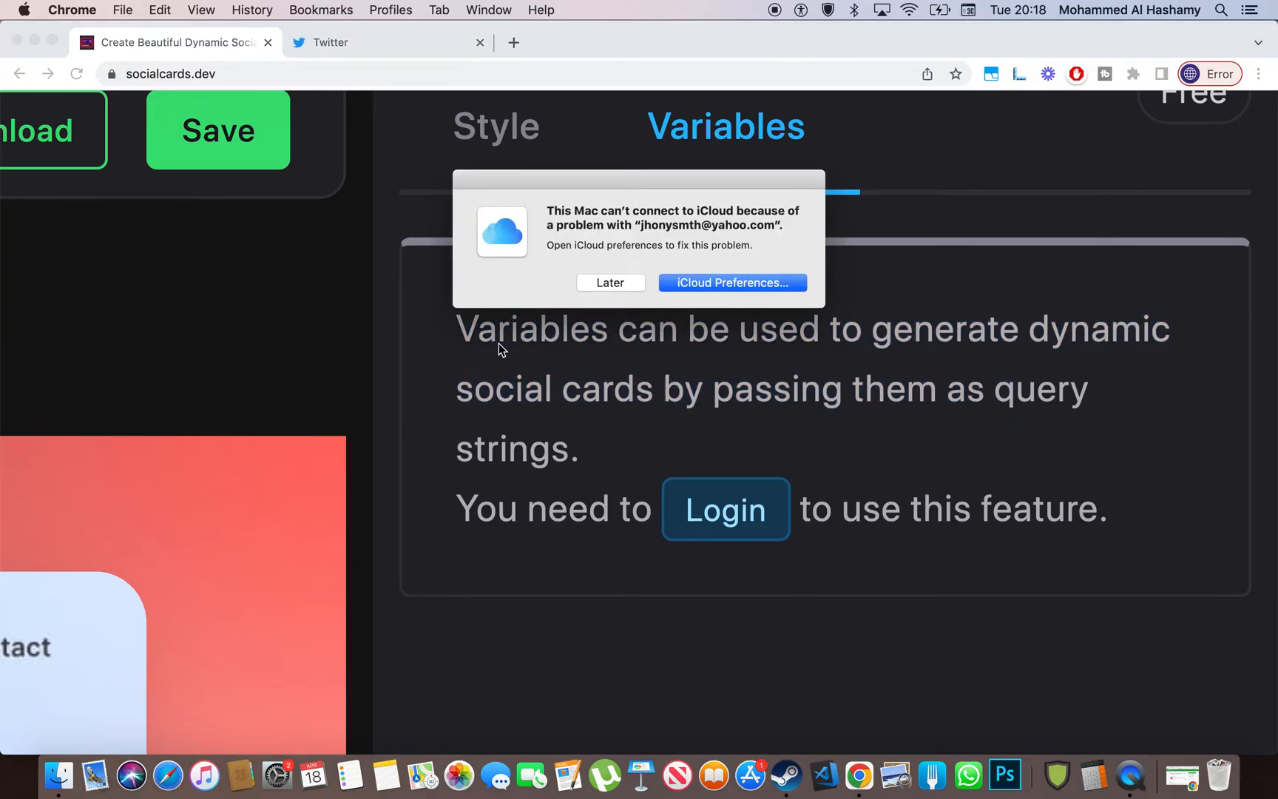
pyautogui.click(611, 281)
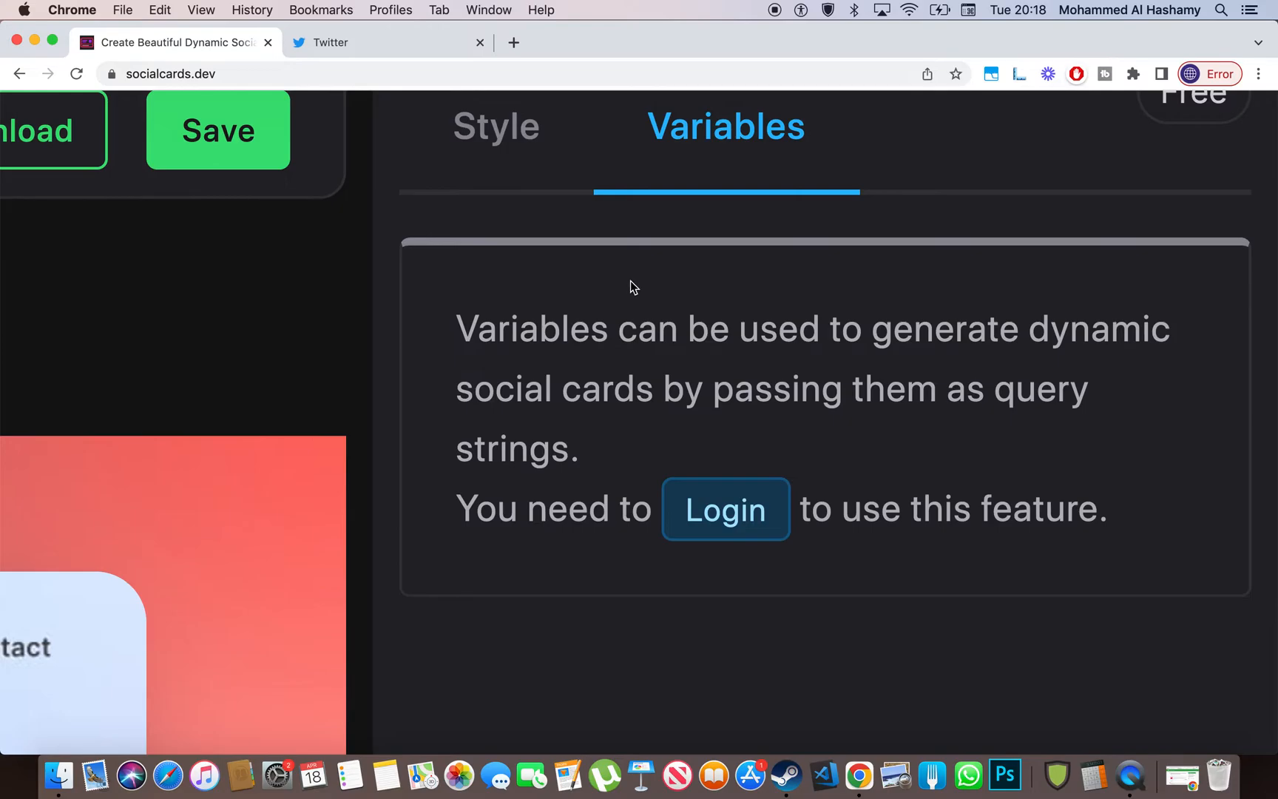
# - Log in to Social Cards with a Google account, then switch to the Twitter messages
pyautogui.scroll(-5, 630, 281)
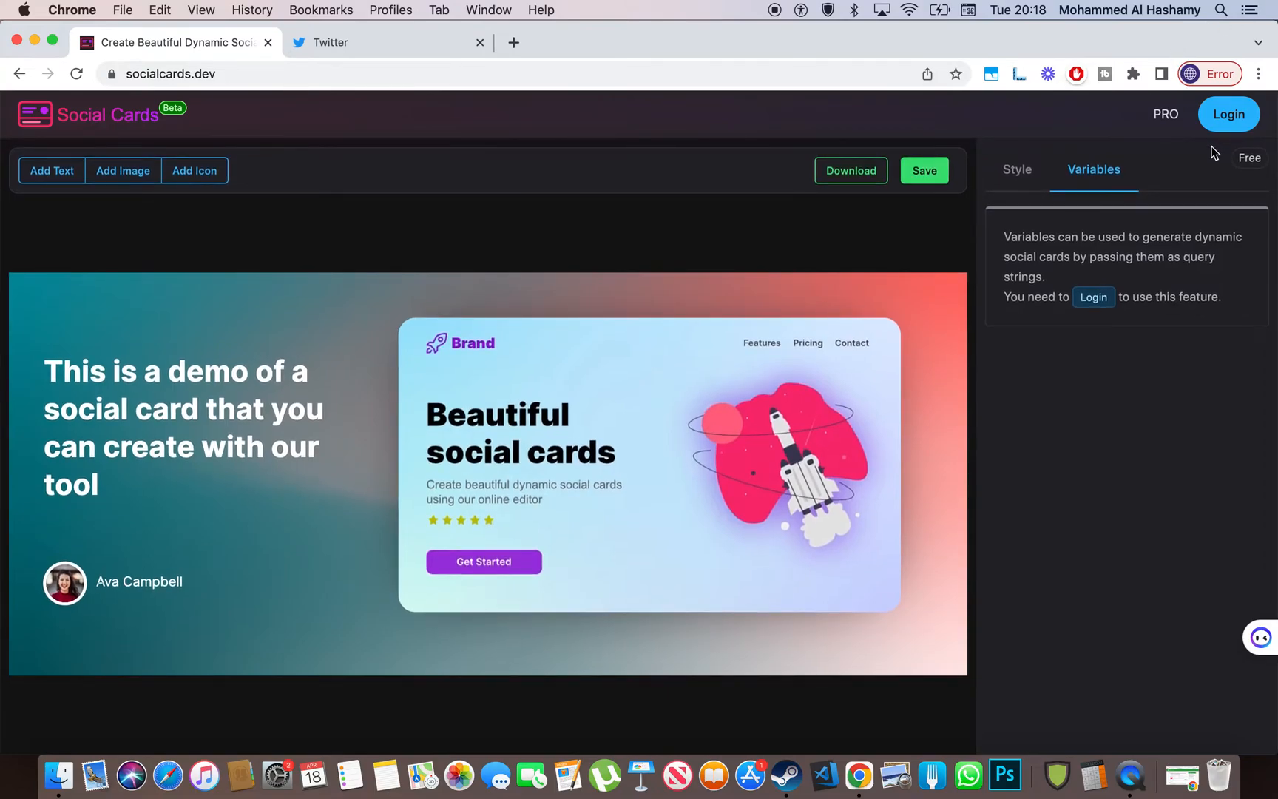
pyautogui.click(1239, 119)
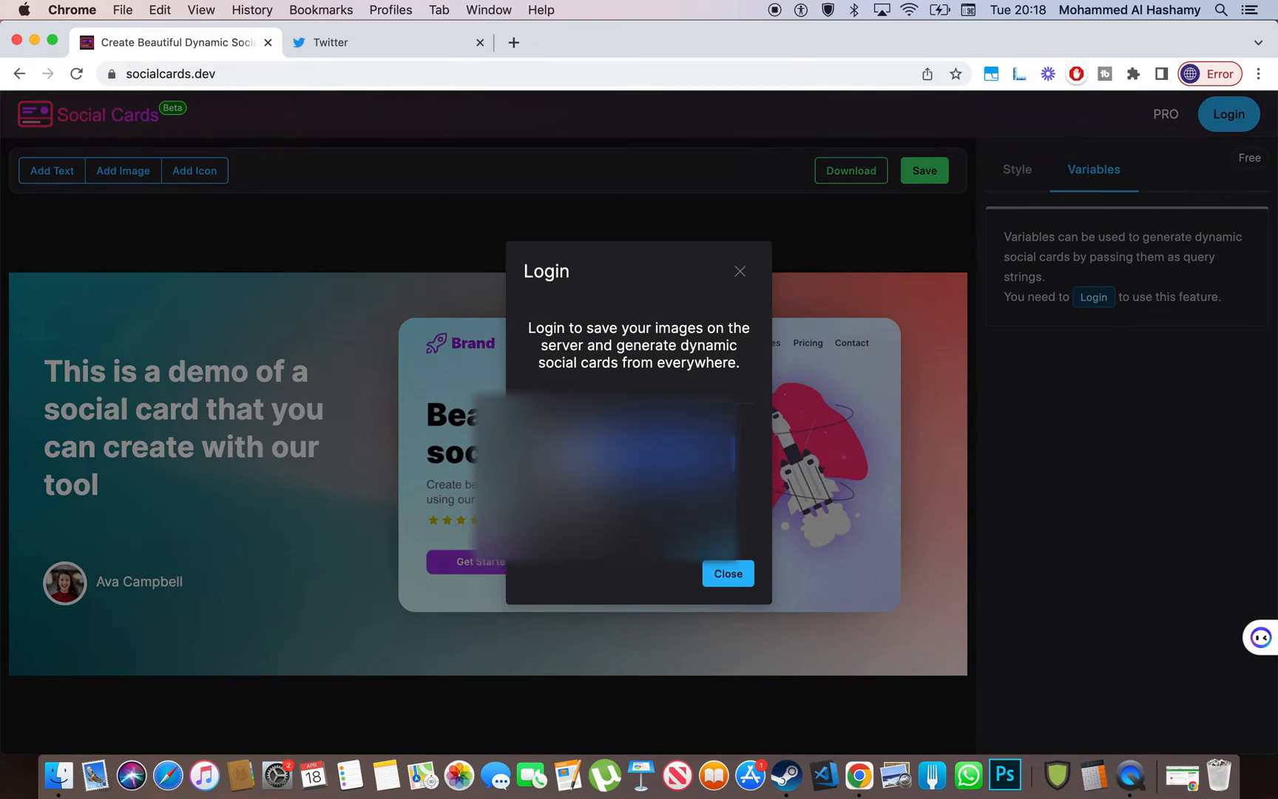
pyautogui.click(645, 454)
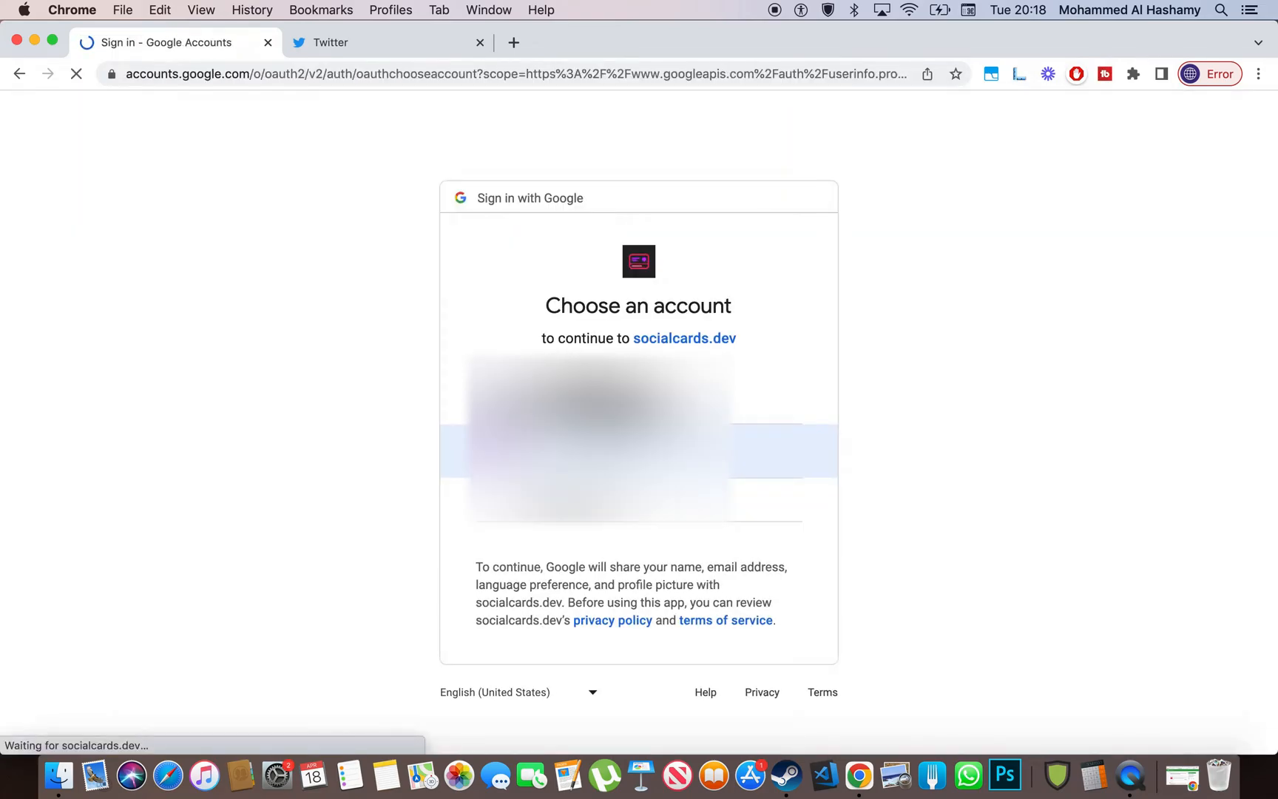
pyautogui.click(644, 451)
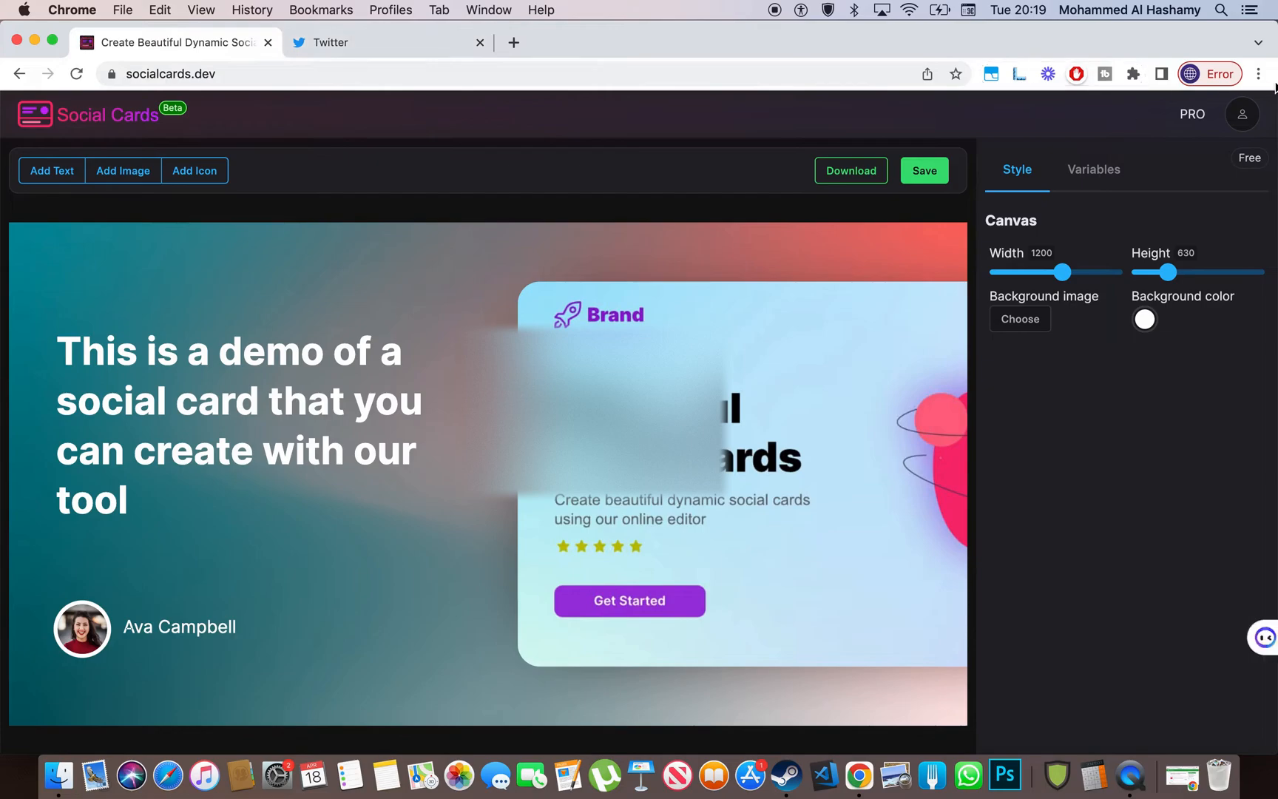
pyautogui.click(1243, 113)
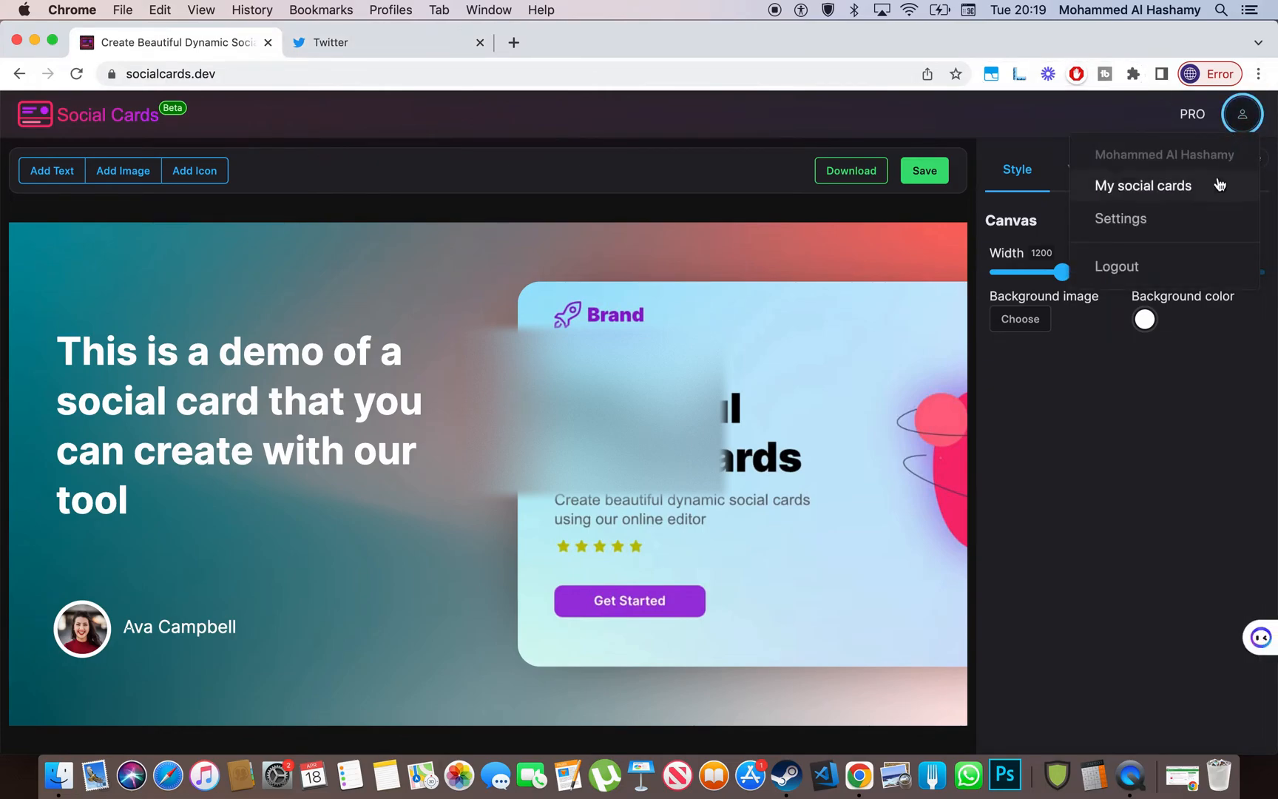
pyautogui.click(665, 201)
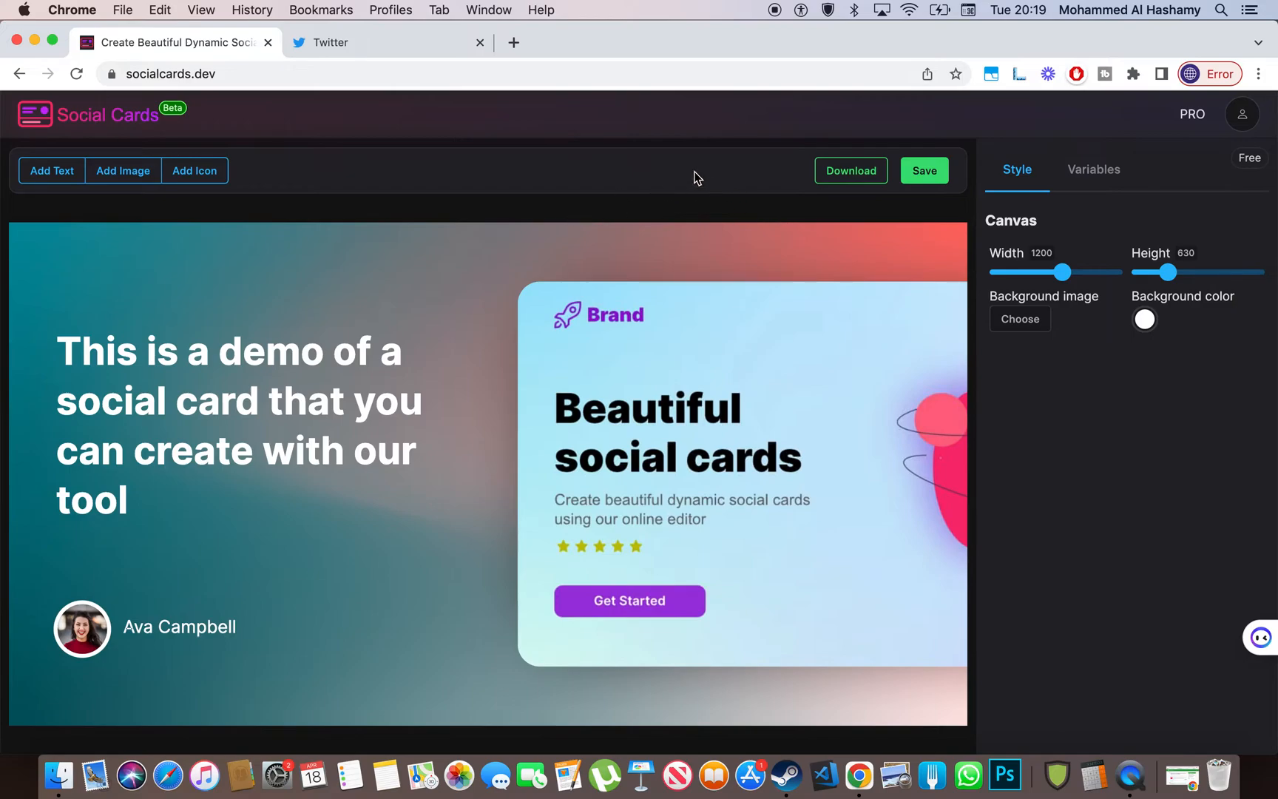
pyautogui.click(441, 51)
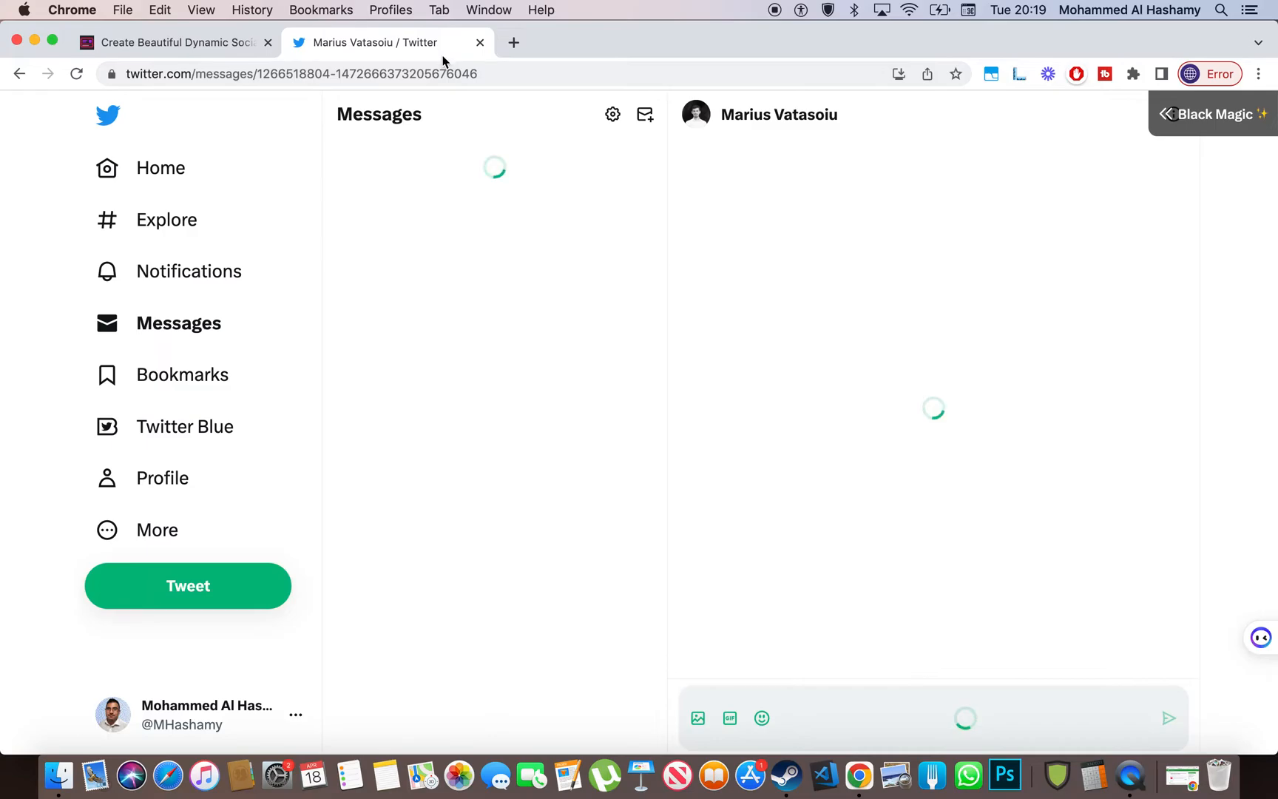
# - View the Social Cards creator's Twitter profile with the launch tweet, then return to socialcards.dev
pyautogui.click(696, 111)
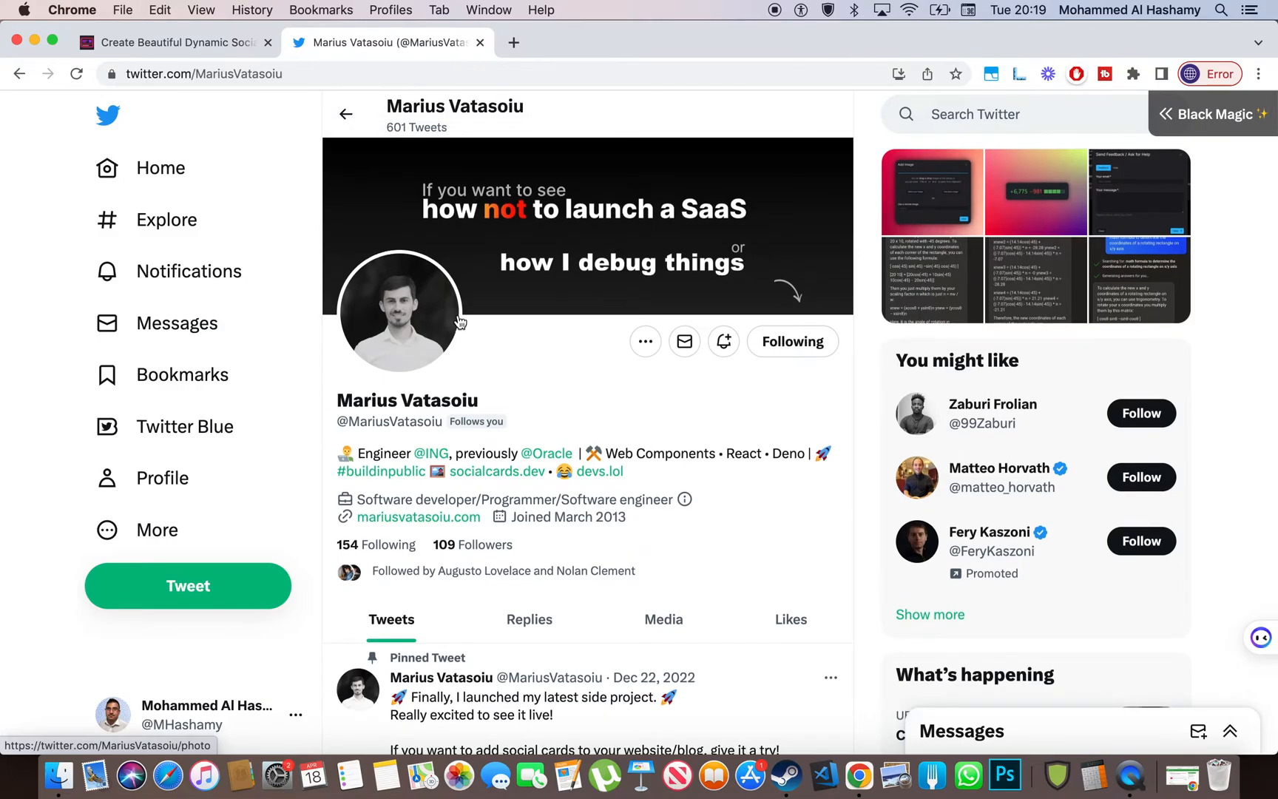
pyautogui.click(118, 42)
pyautogui.click(403, 42)
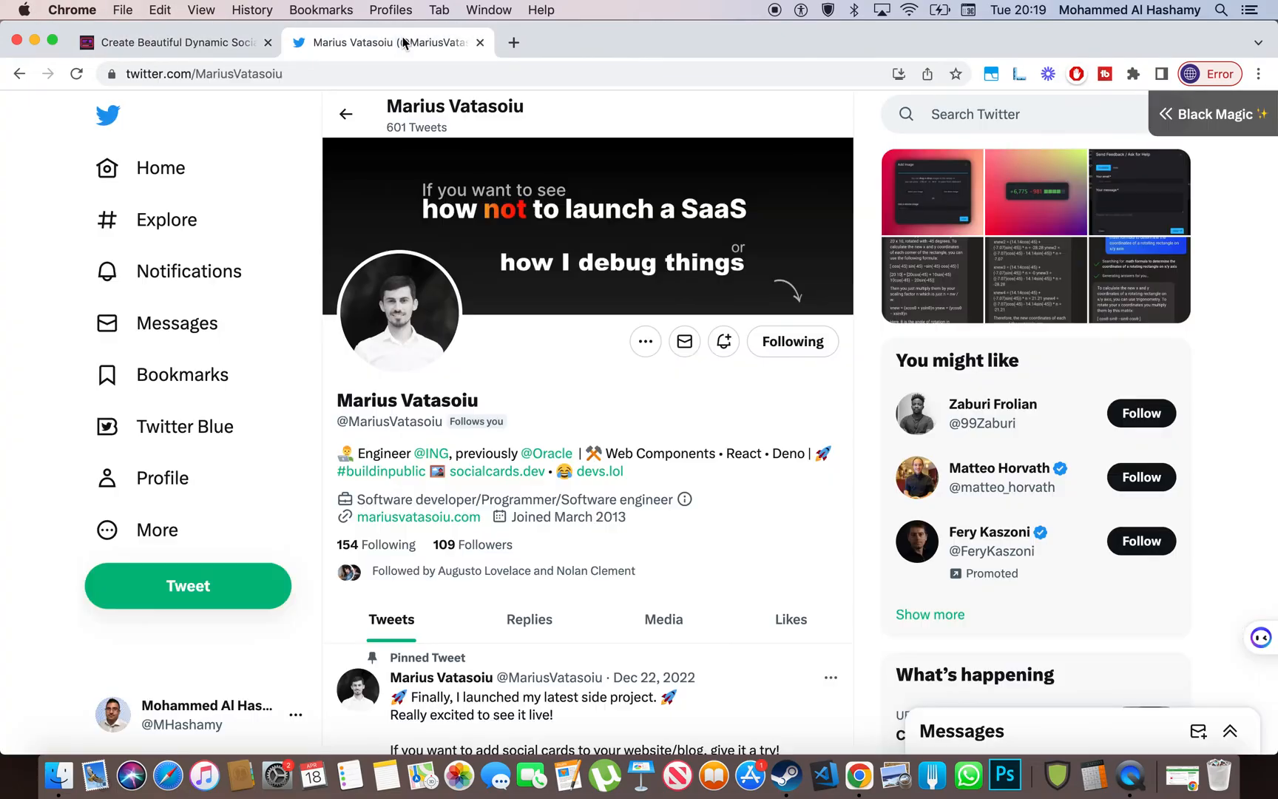
pyautogui.scroll(-5, 621, 356)
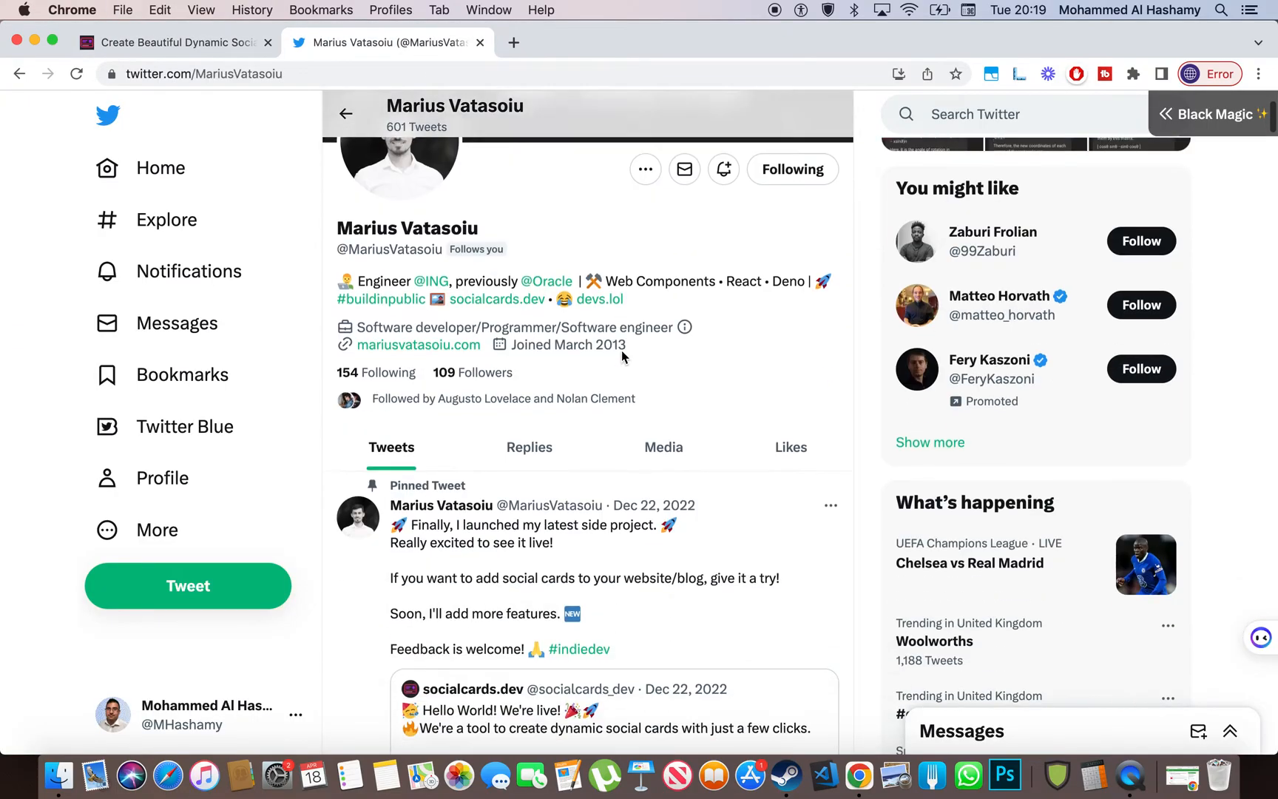
pyautogui.scroll(5, 624, 362)
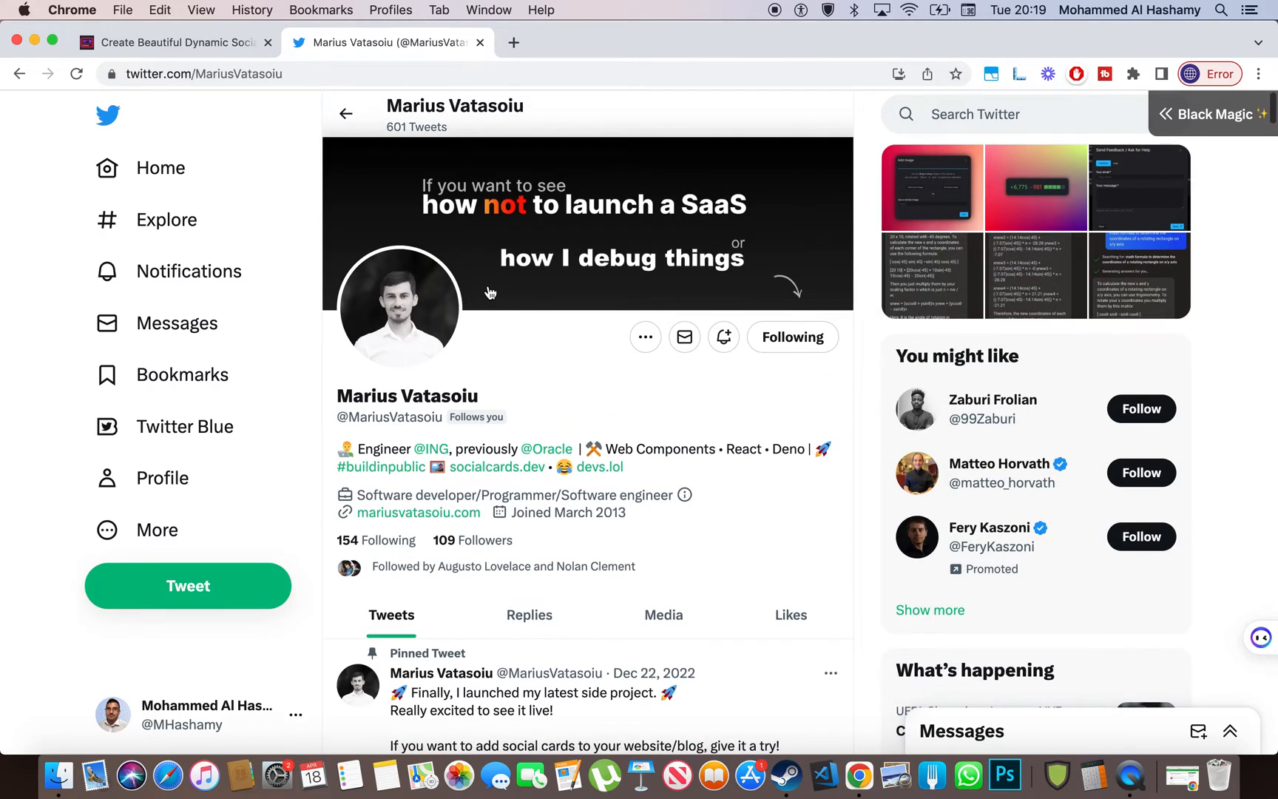
pyautogui.moveTo(507, 416); pyautogui.dragTo(368, 404)
pyautogui.click(367, 404)
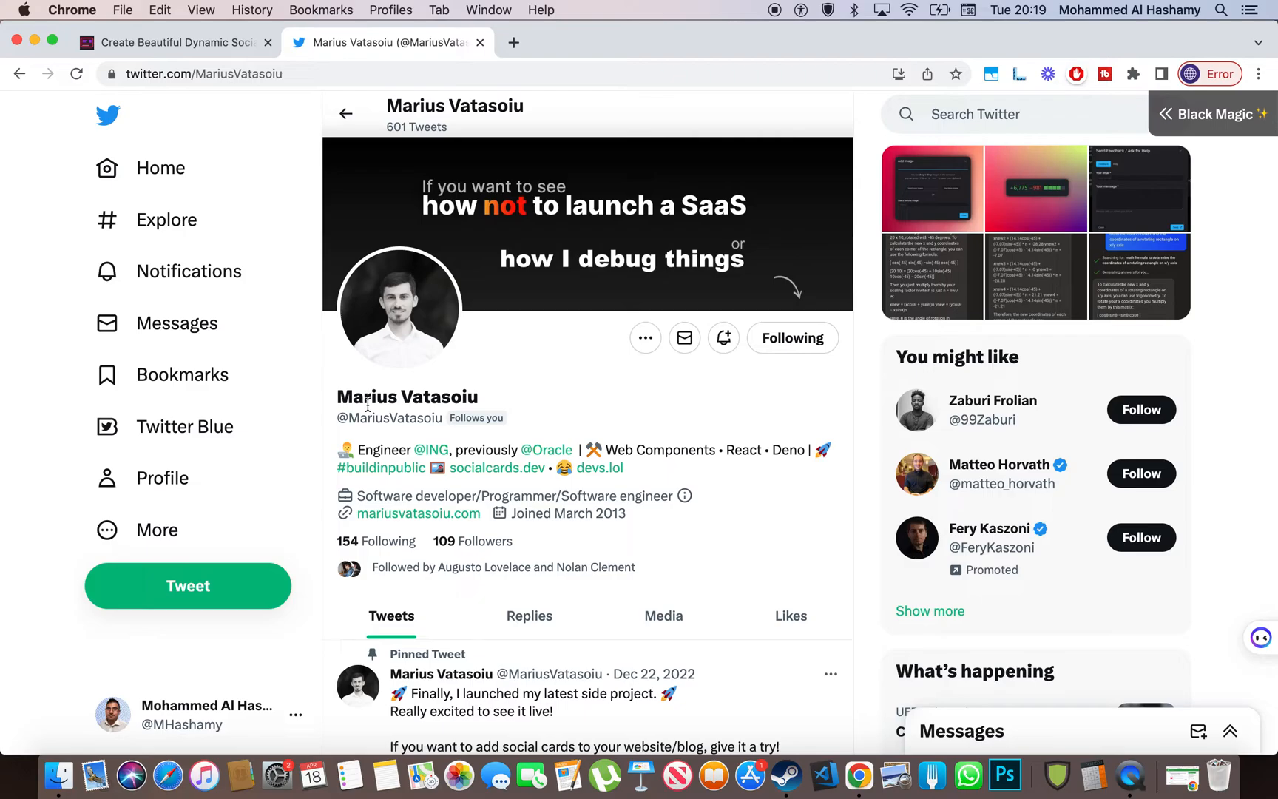
pyautogui.click(162, 55)
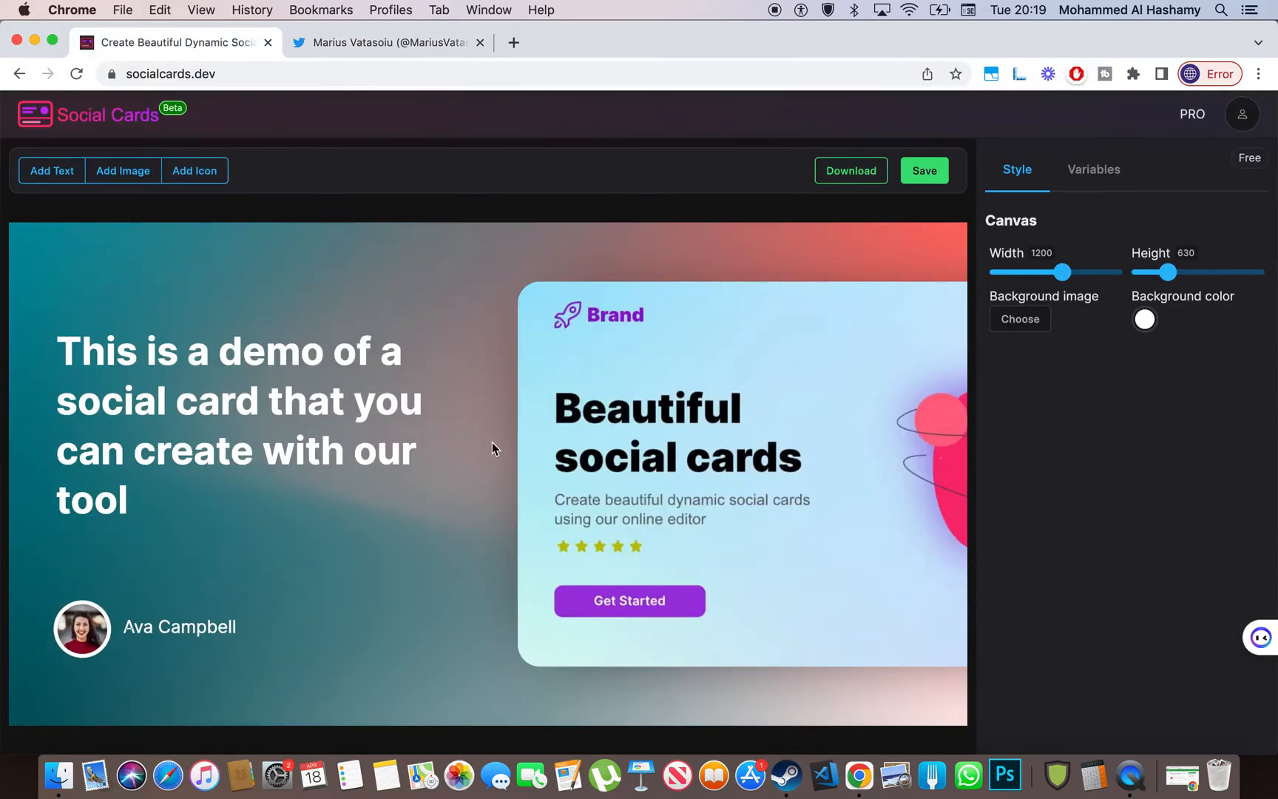
# - Delete the screenshot image, headline, author name and round avatar from the demo card
pyautogui.click(778, 411)
pyautogui.moveTo(755, 416); pyautogui.dragTo(663, 398)
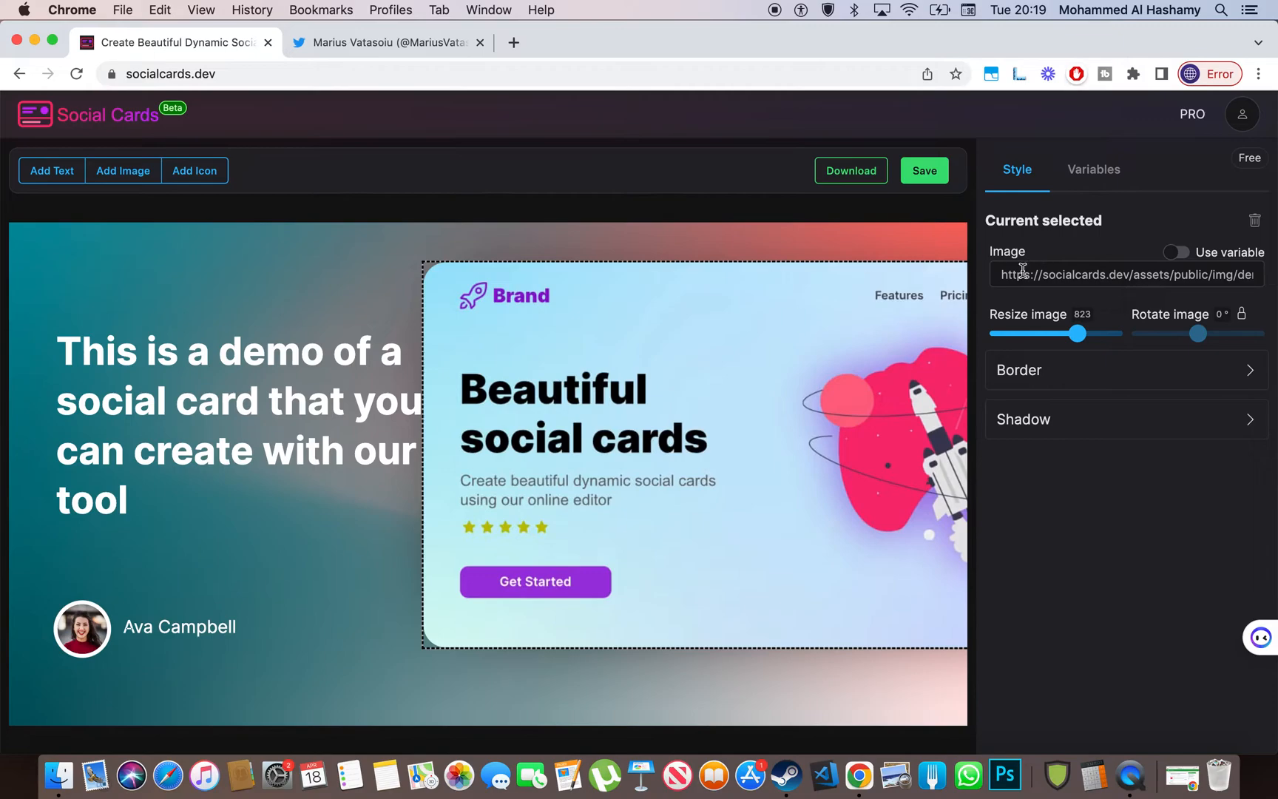
pyautogui.click(1255, 220)
pyautogui.click(363, 418)
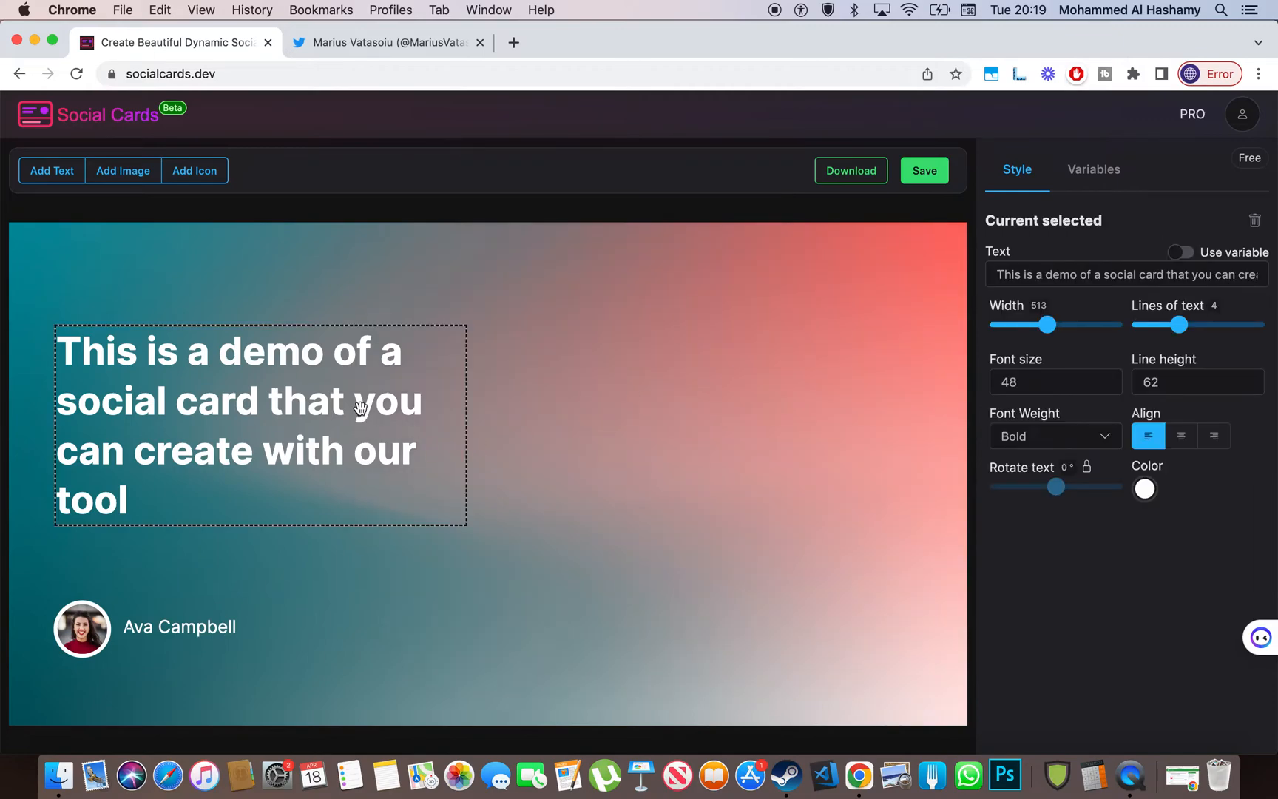
pyautogui.click(1255, 221)
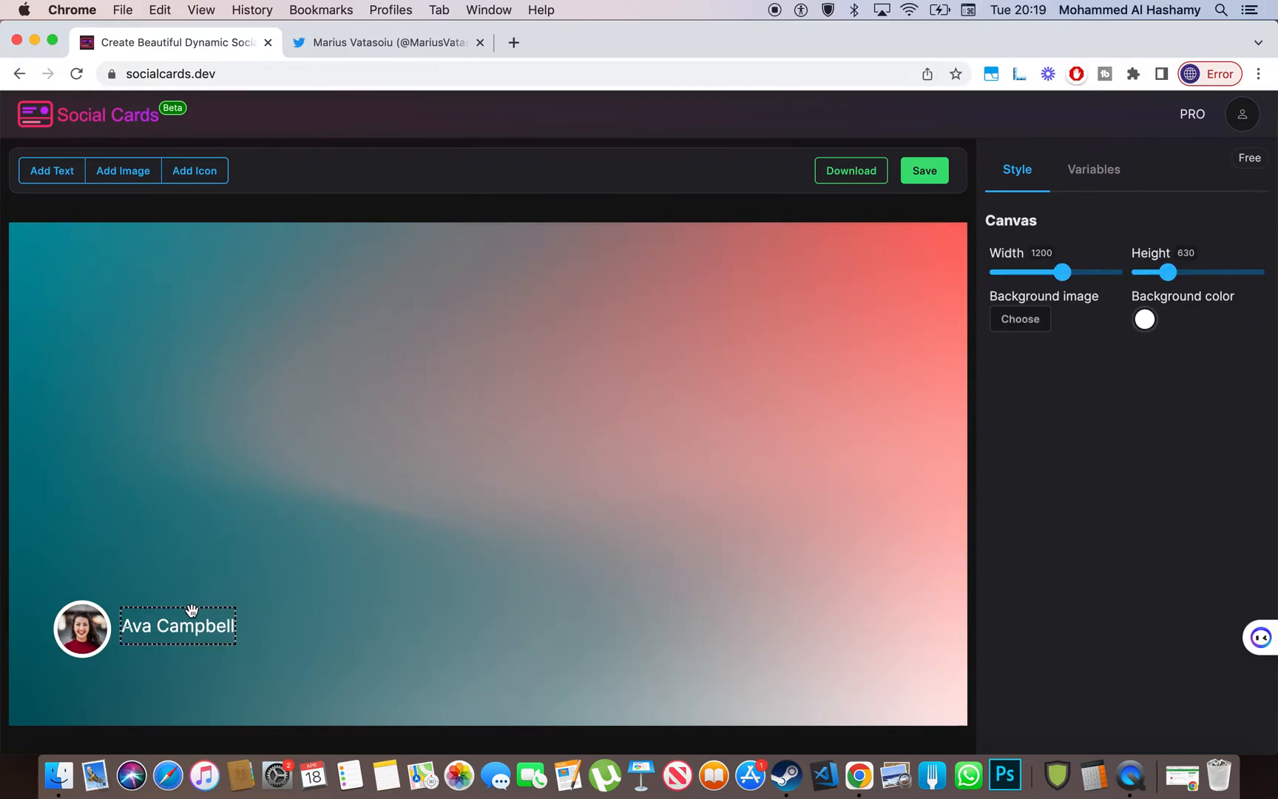
pyautogui.click(189, 611)
pyautogui.click(1255, 221)
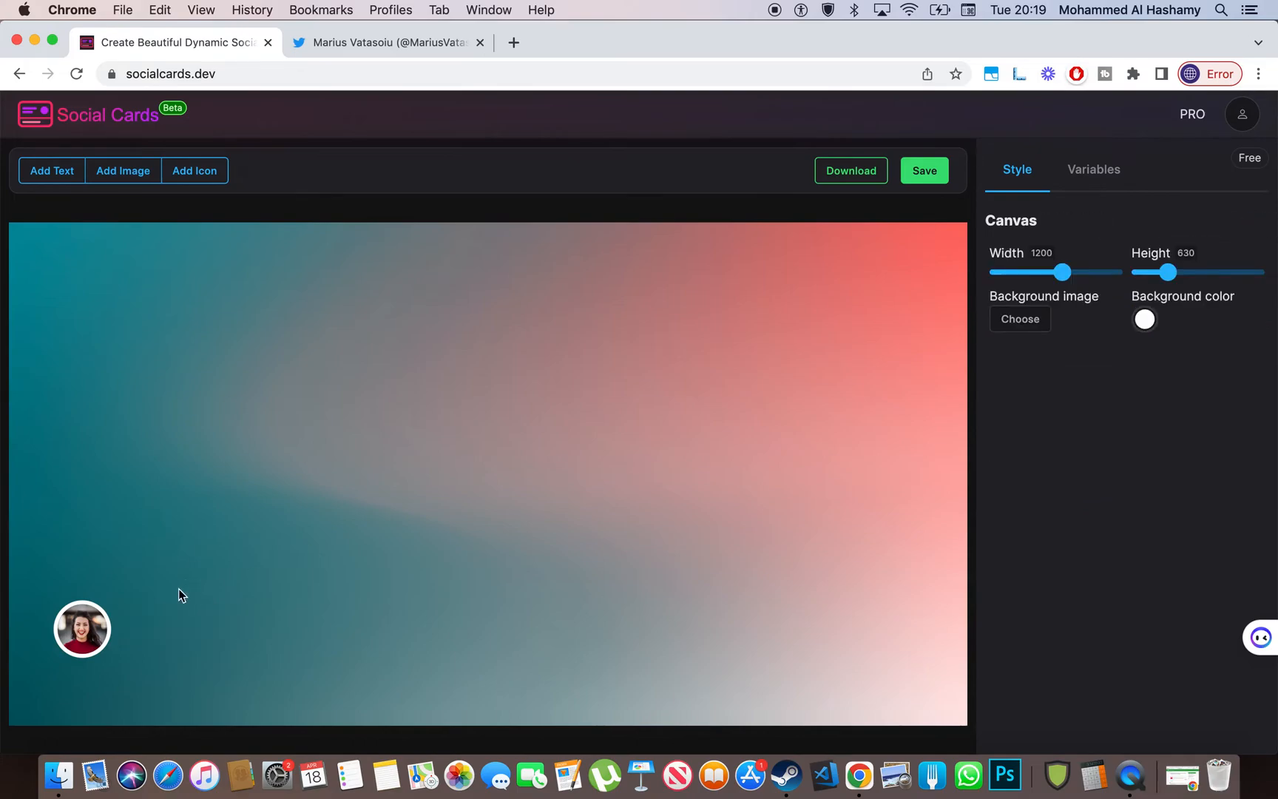
pyautogui.click(111, 619)
pyautogui.click(1255, 221)
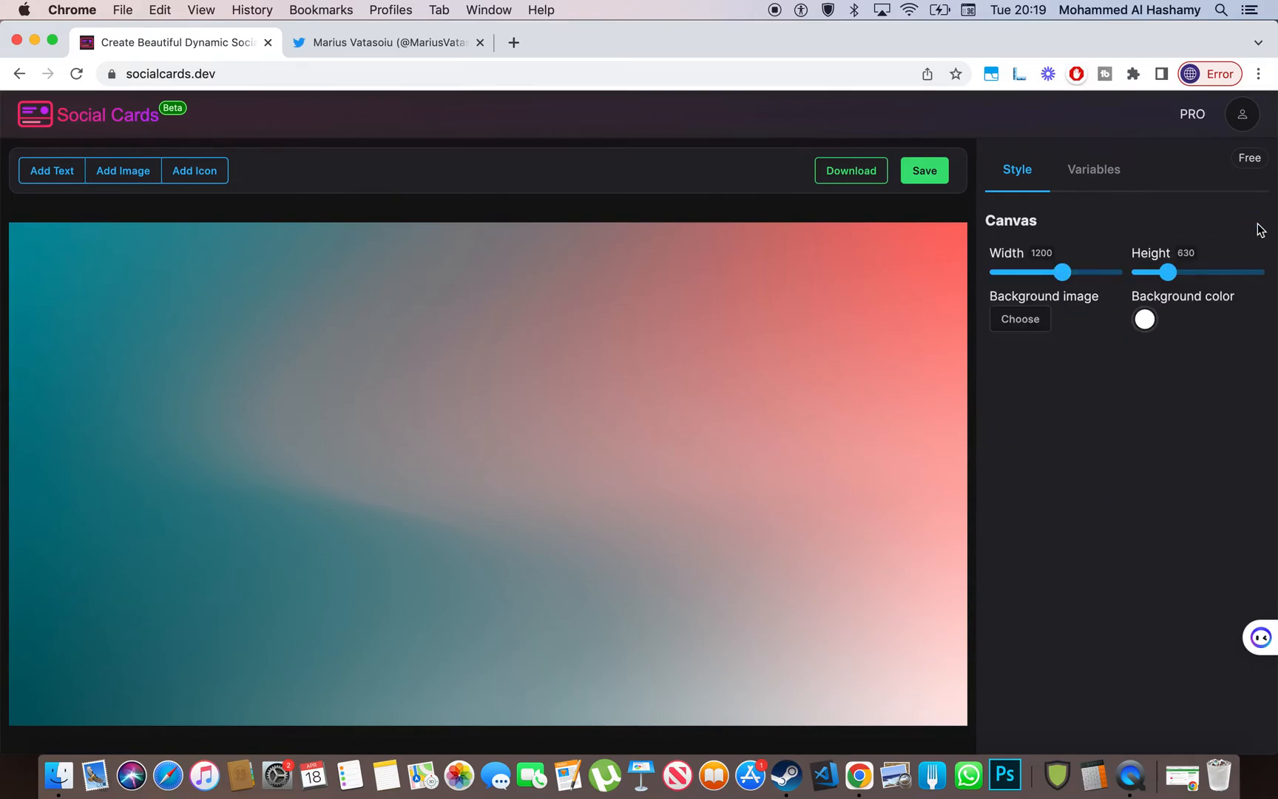
# - Add a Text element, move it near the card centre and widen it to 407
pyautogui.click(75, 172)
pyautogui.click(207, 254)
pyautogui.moveTo(85, 257); pyautogui.dragTo(533, 337)
pyautogui.click(1053, 277)
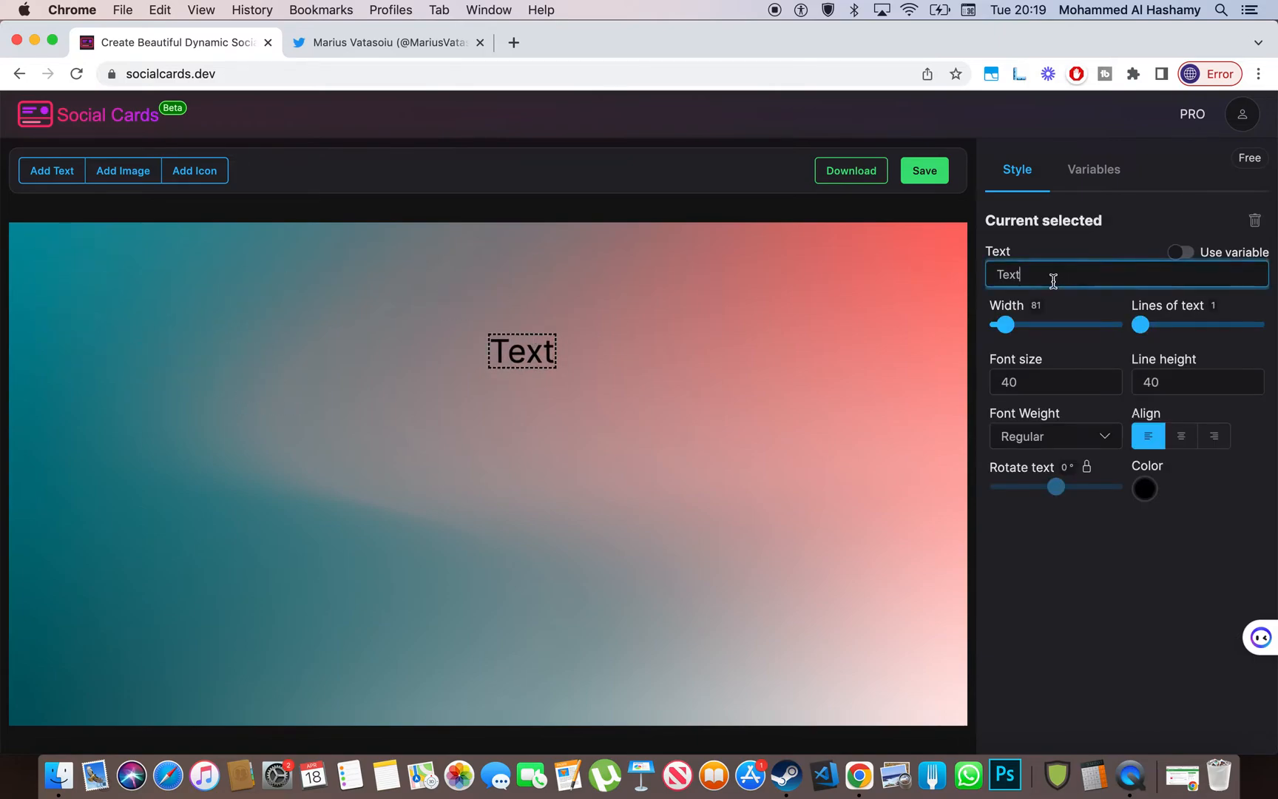
pyautogui.click(1054, 319)
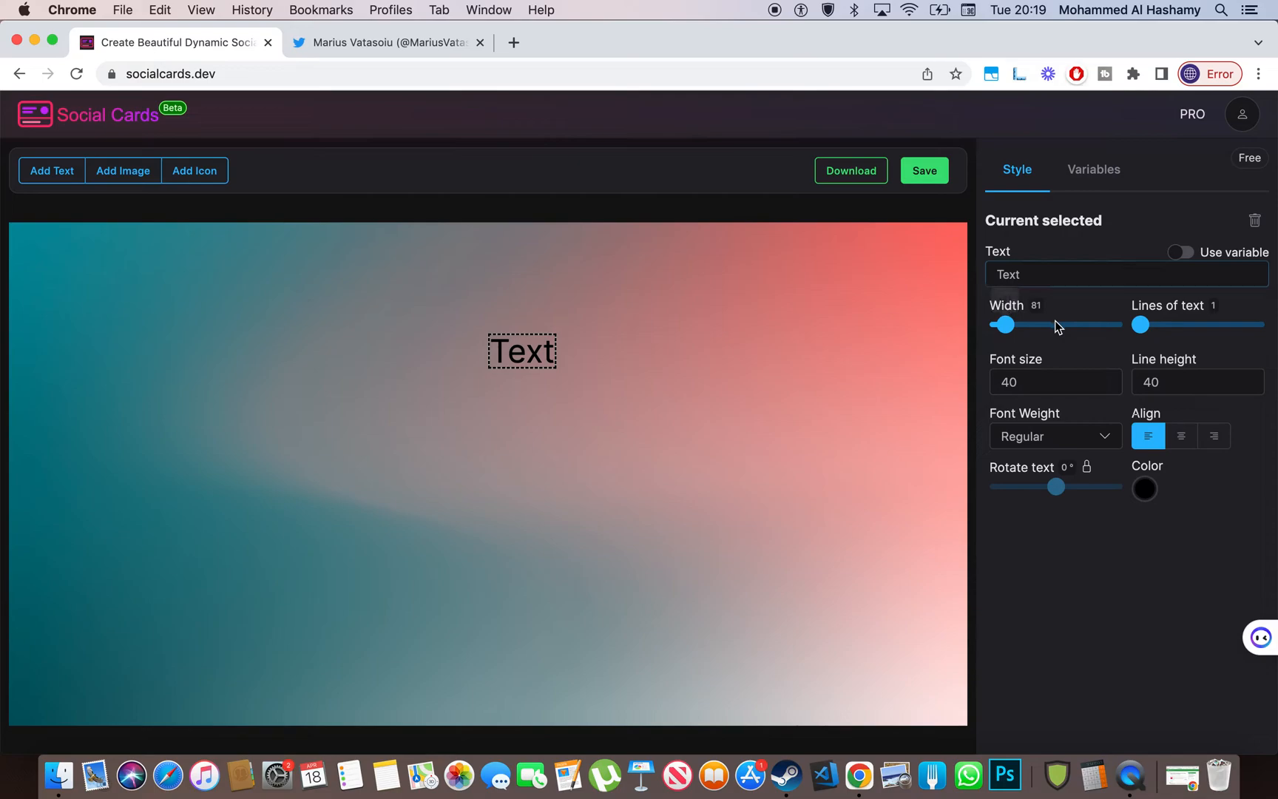
pyautogui.moveTo(1006, 328); pyautogui.dragTo(1039, 330)
pyautogui.doubleClick(1125, 272)
pyautogui.press('BackSpace')
pyautogui.press('super+z')
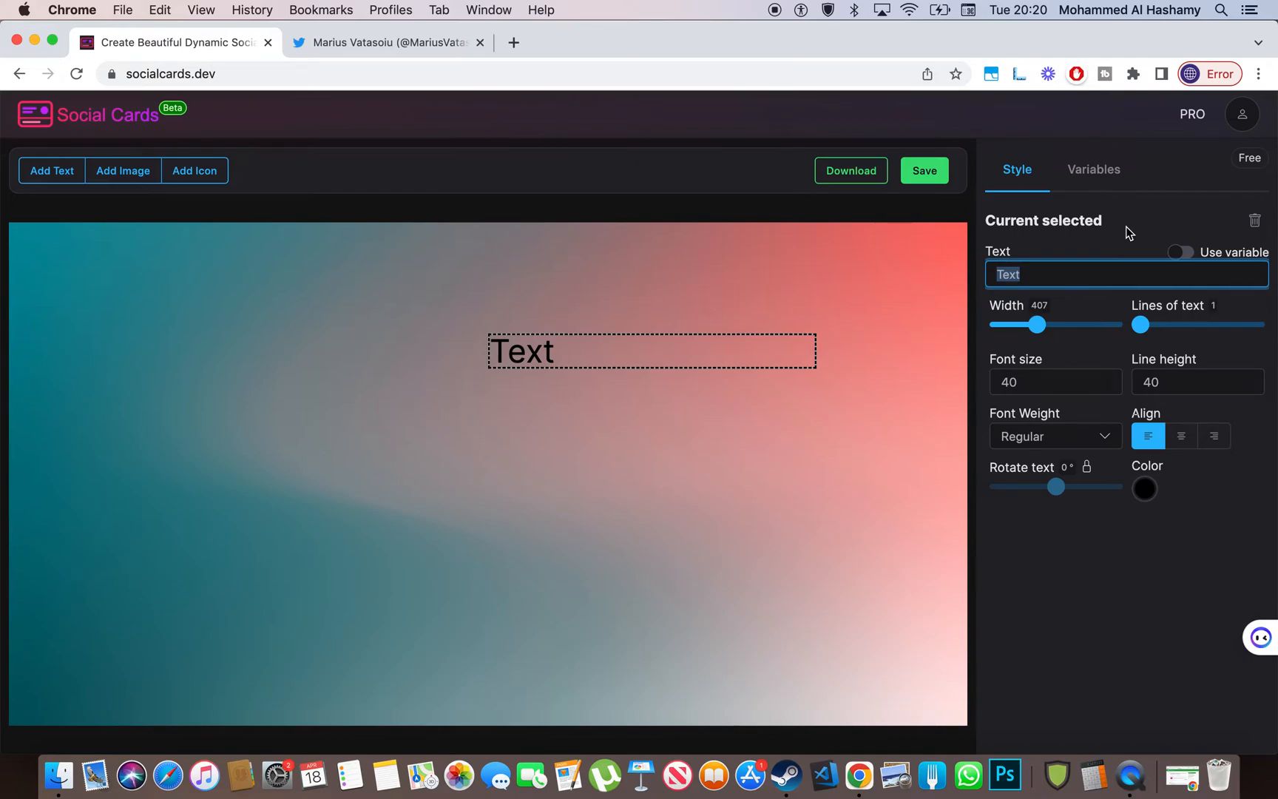
pyautogui.press('Right')
# - Add and arrange more Text elements, then delete the extra copies
pyautogui.click(30, 167)
pyautogui.moveTo(61, 253); pyautogui.dragTo(336, 309)
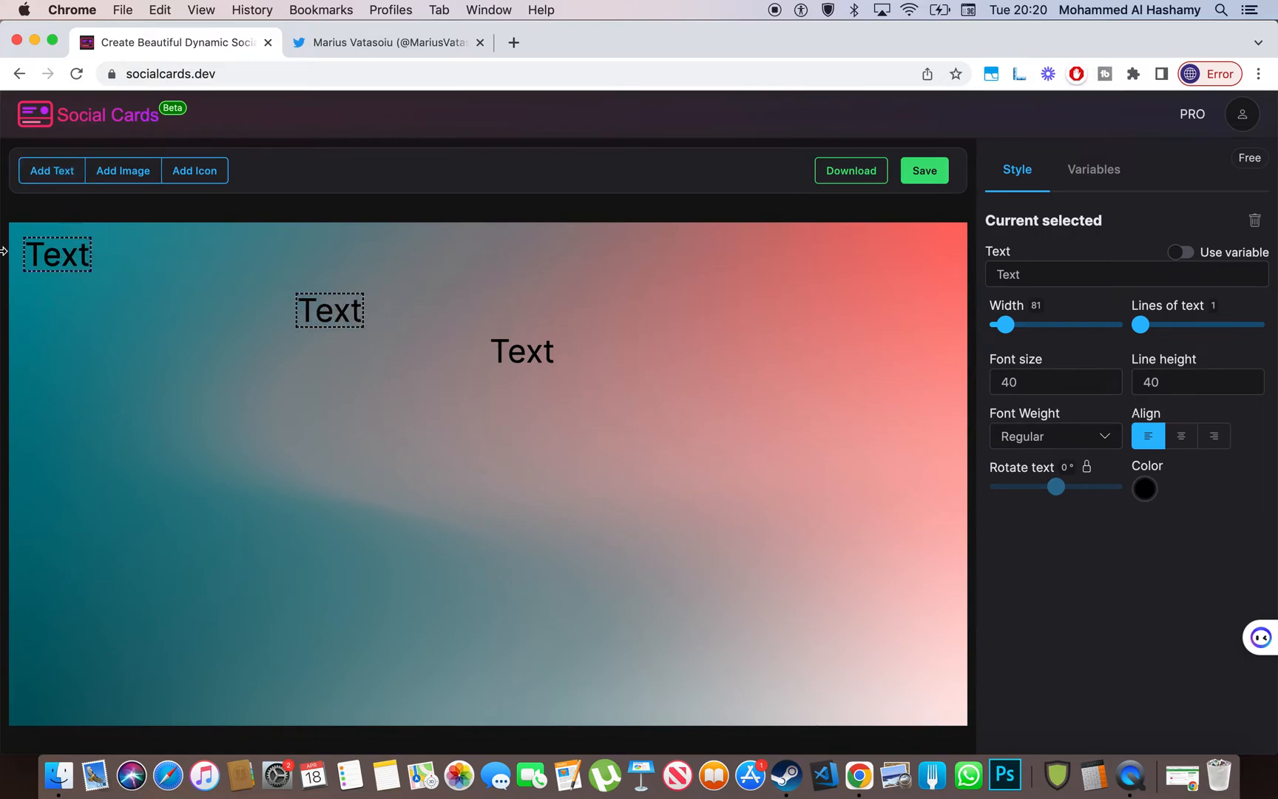
pyautogui.moveTo(59, 253); pyautogui.dragTo(411, 576)
pyautogui.click(1253, 220)
pyautogui.click(364, 304)
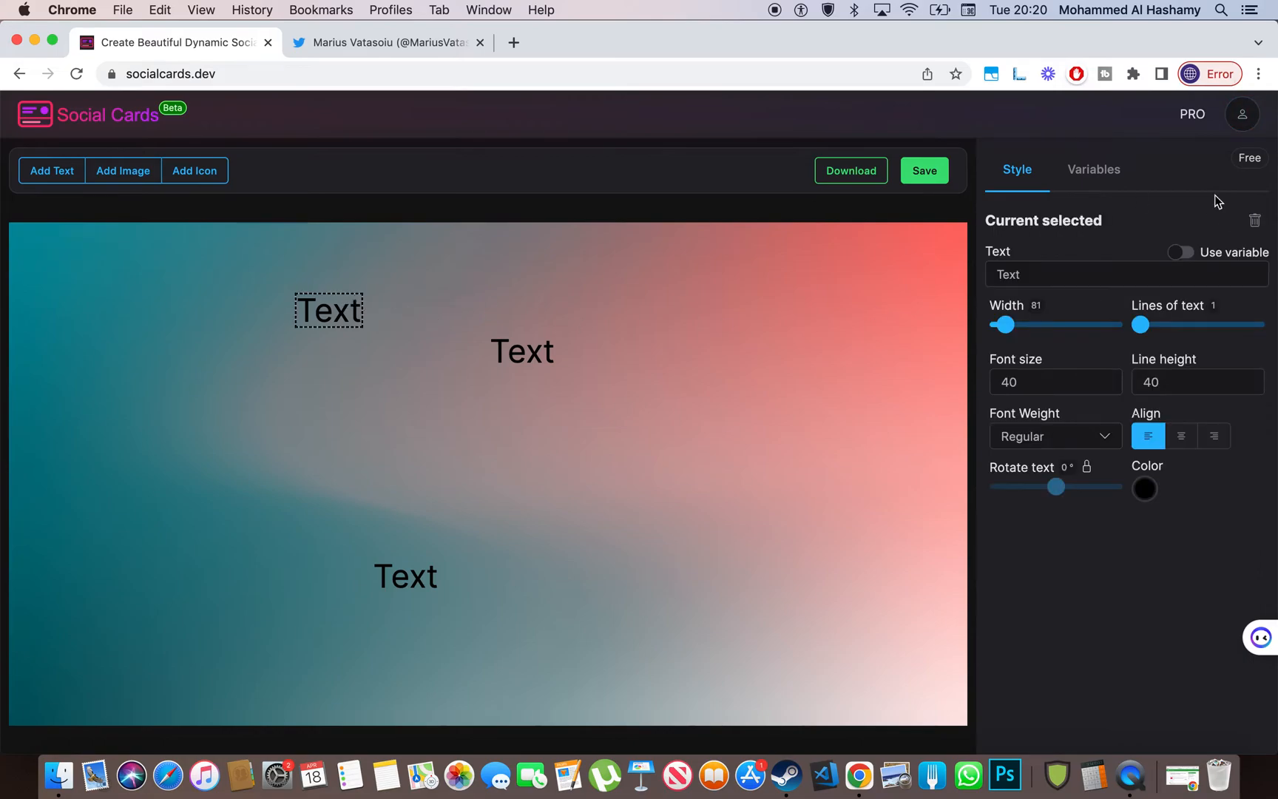
pyautogui.click(1255, 220)
pyautogui.click(530, 346)
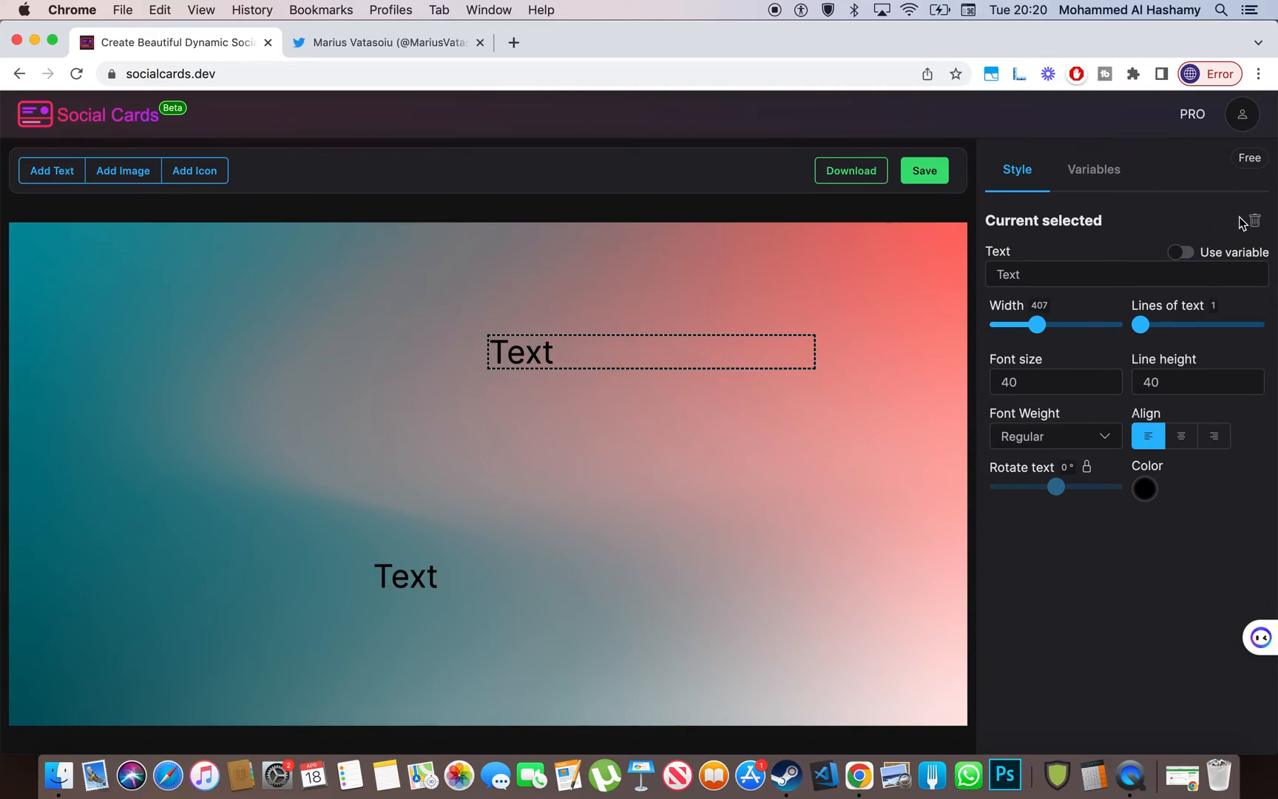
pyautogui.click(1253, 221)
# - Move the Text element near the top and change it to <a href="#">My Dumb Button</a>
pyautogui.moveTo(379, 573); pyautogui.dragTo(442, 329)
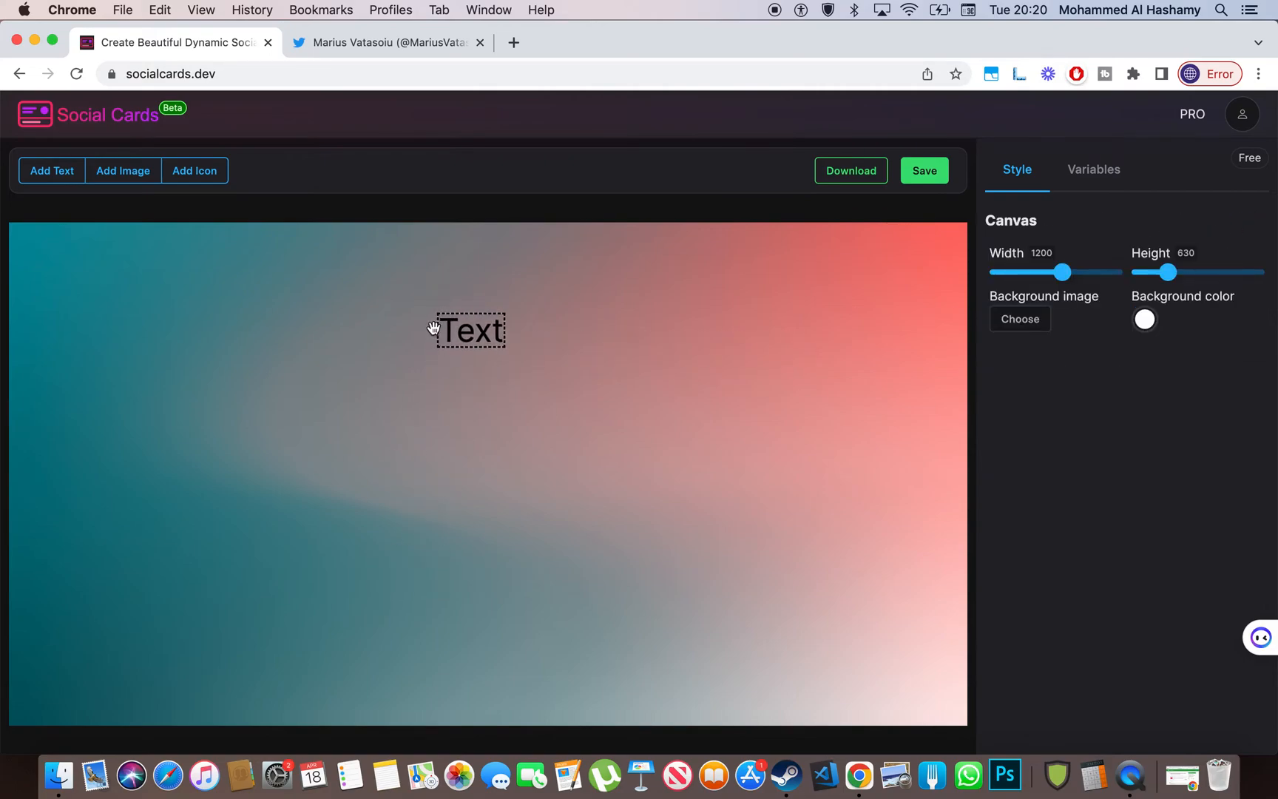
pyautogui.click(1038, 276)
pyautogui.press('super+a')
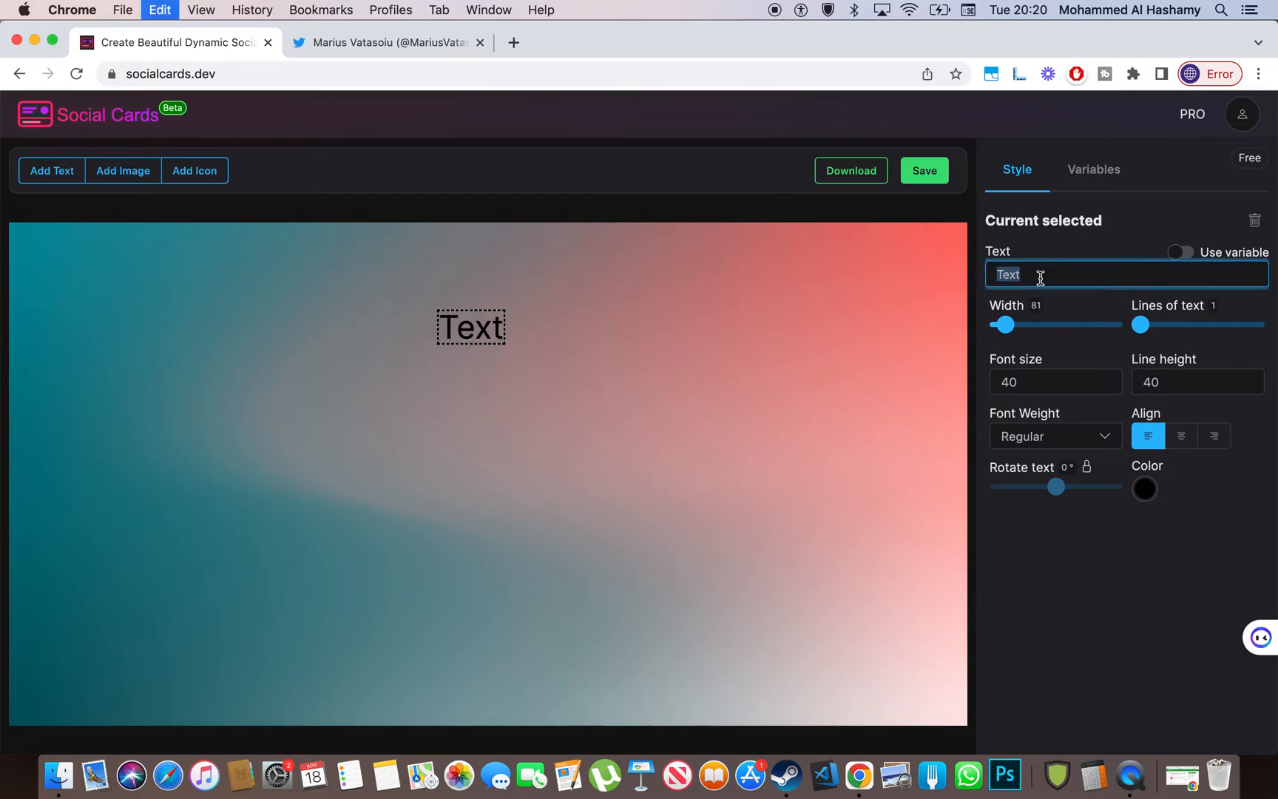
pyautogui.write('<>a href=""')
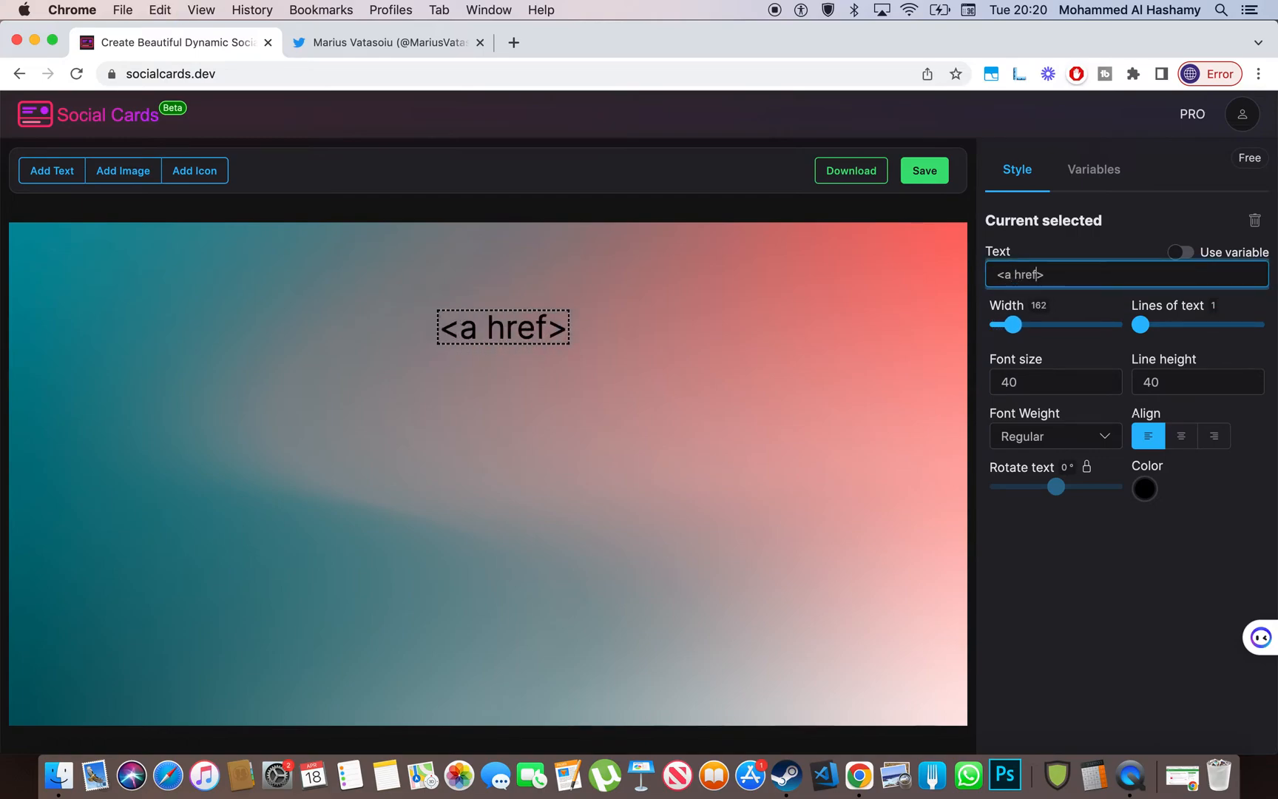
pyautogui.write('#')
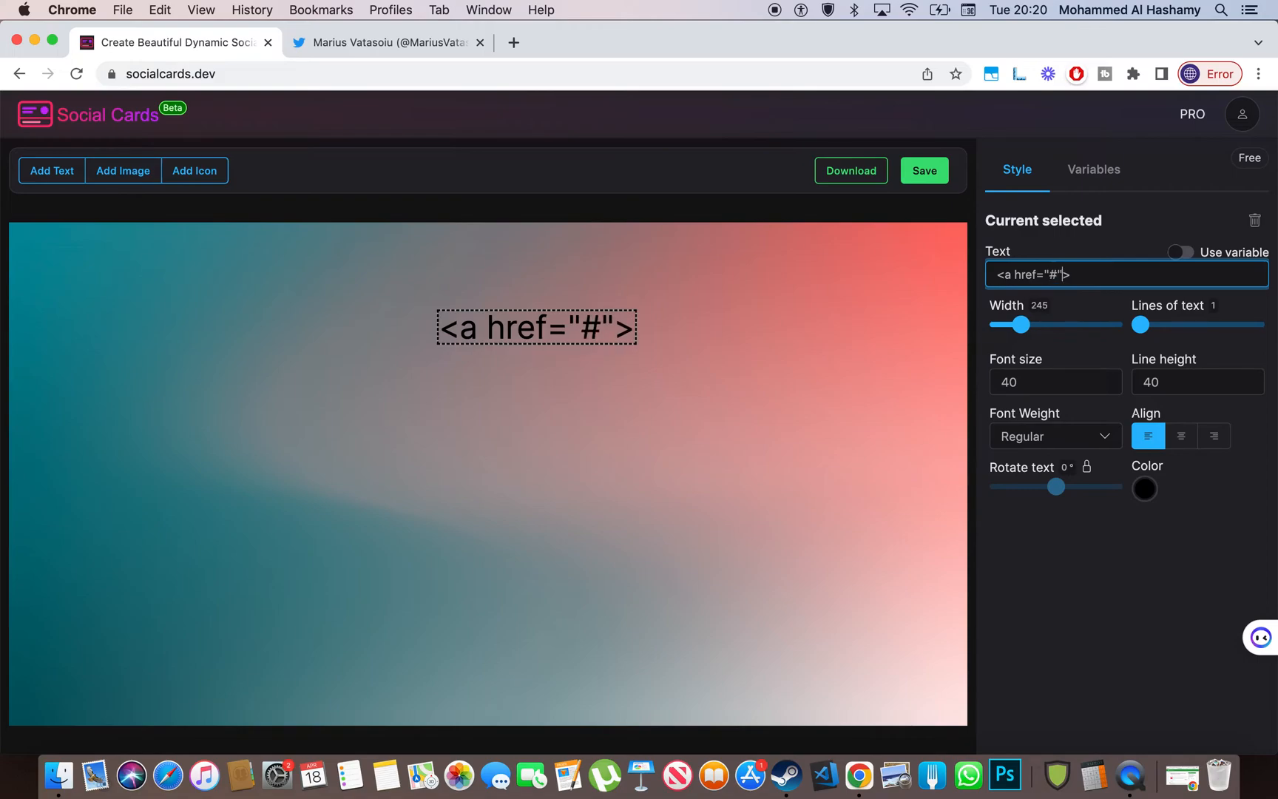
pyautogui.write('<a>')
pyautogui.click(1076, 274)
pyautogui.write('/')
pyautogui.write('My D')
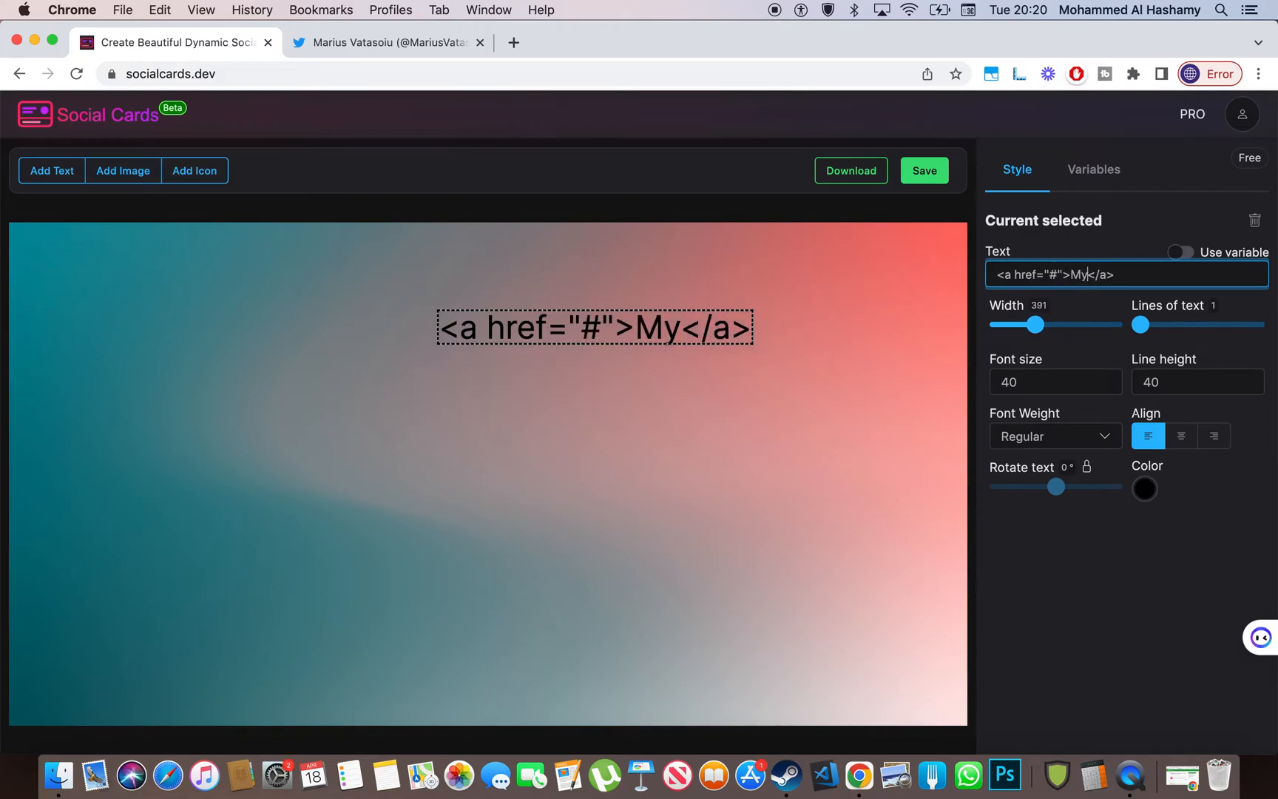
pyautogui.write('umb Butt')
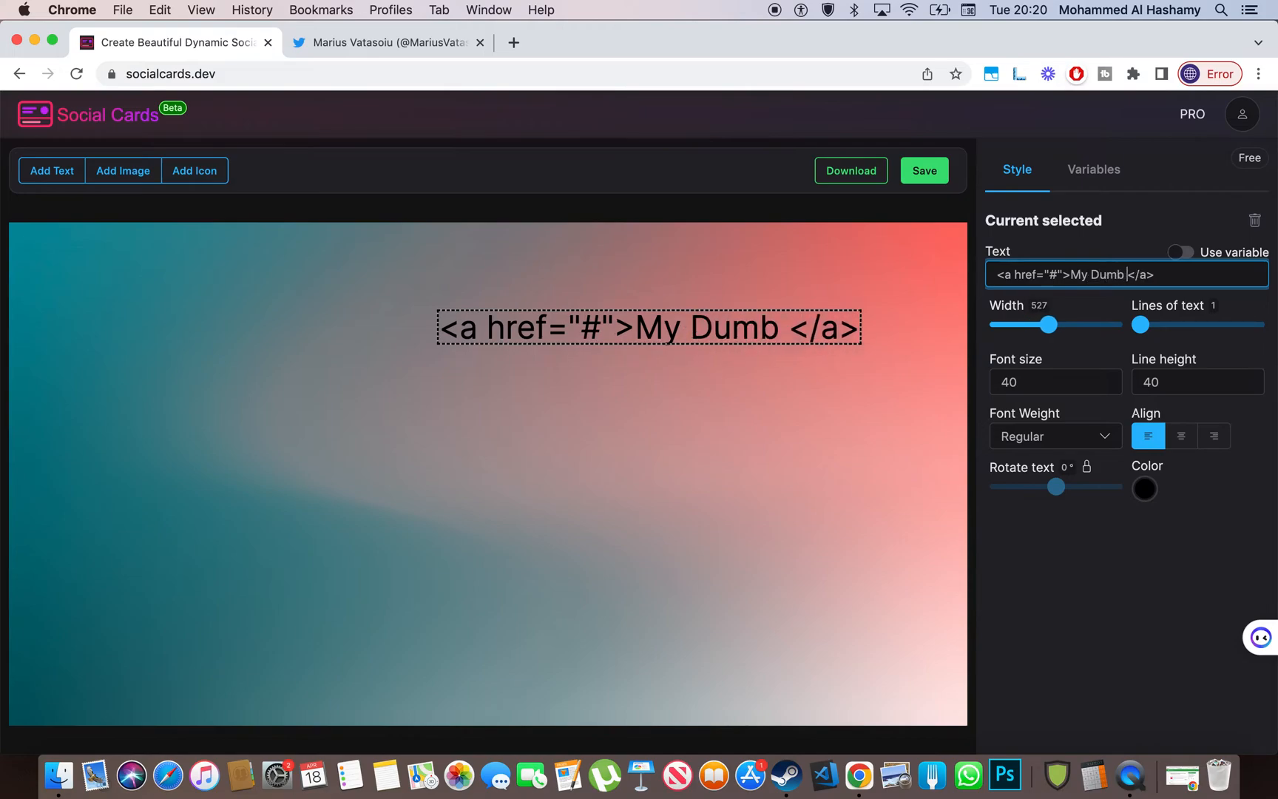
pyautogui.write('on')
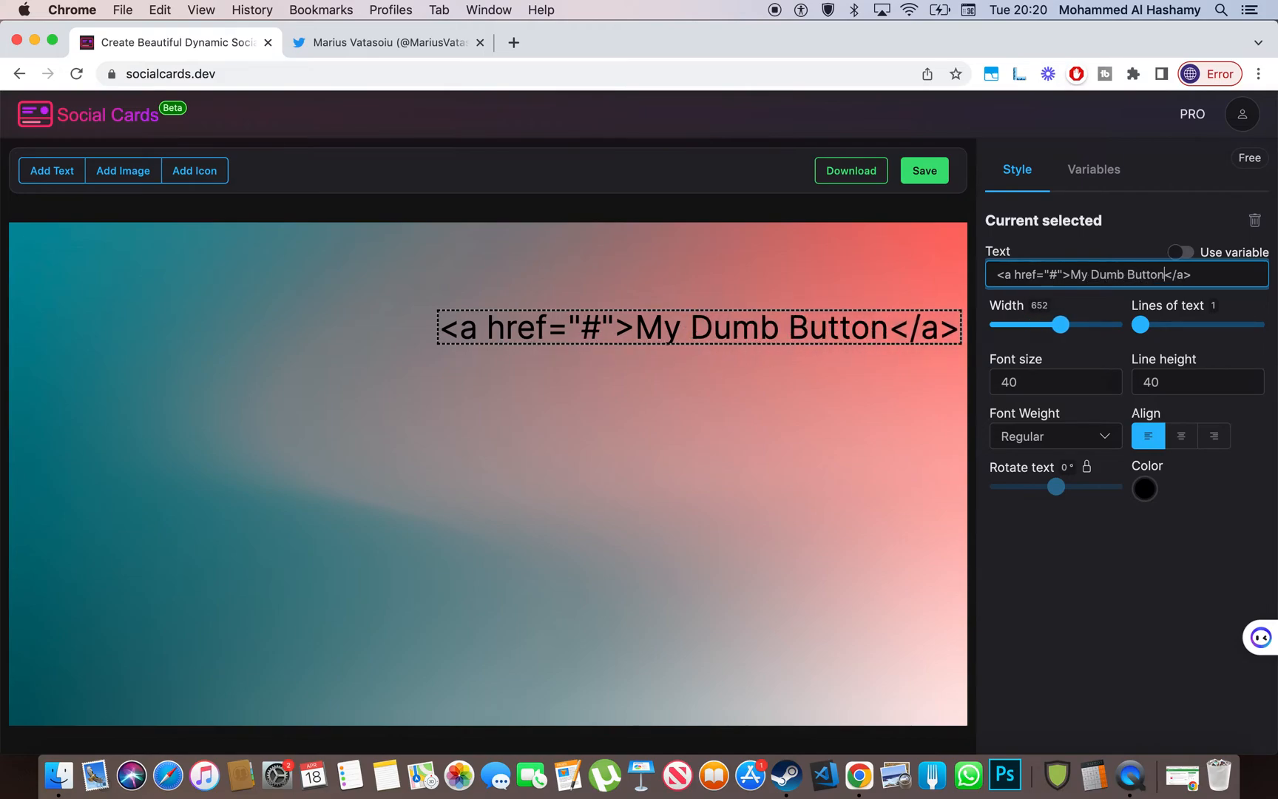
# - Position the link text and place a new Text element just below it
pyautogui.moveTo(621, 329); pyautogui.dragTo(460, 341)
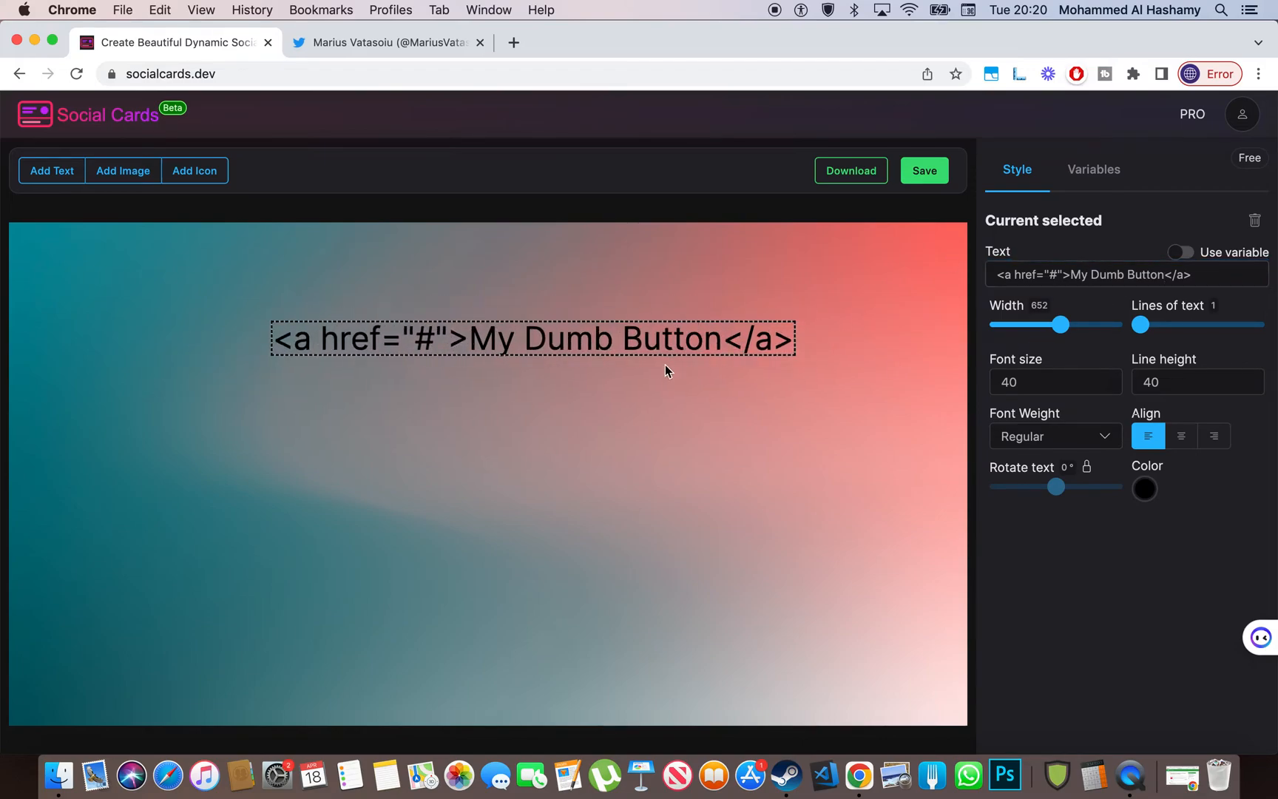
pyautogui.click(52, 170)
pyautogui.moveTo(94, 257); pyautogui.dragTo(324, 392)
# - Change the new text element under the link to read <style>
pyautogui.click(1106, 274)
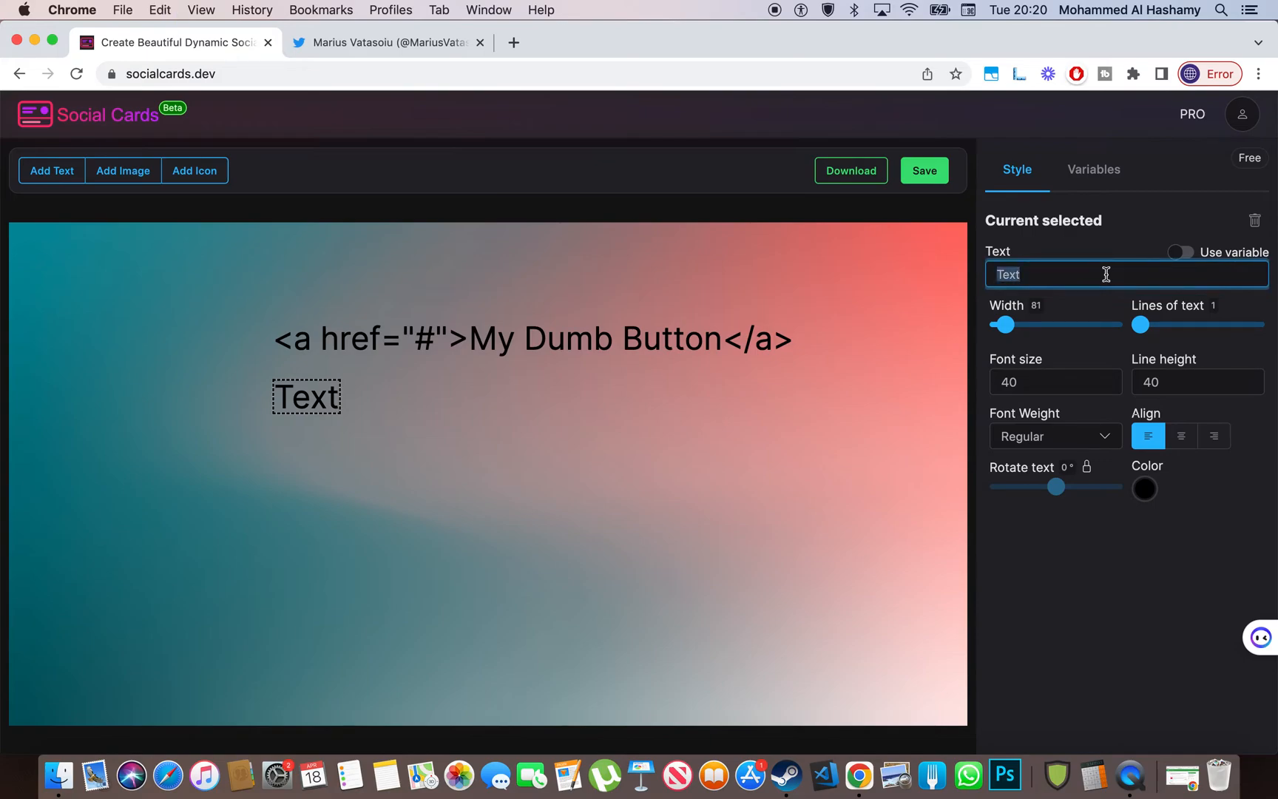
pyautogui.write('<styl')
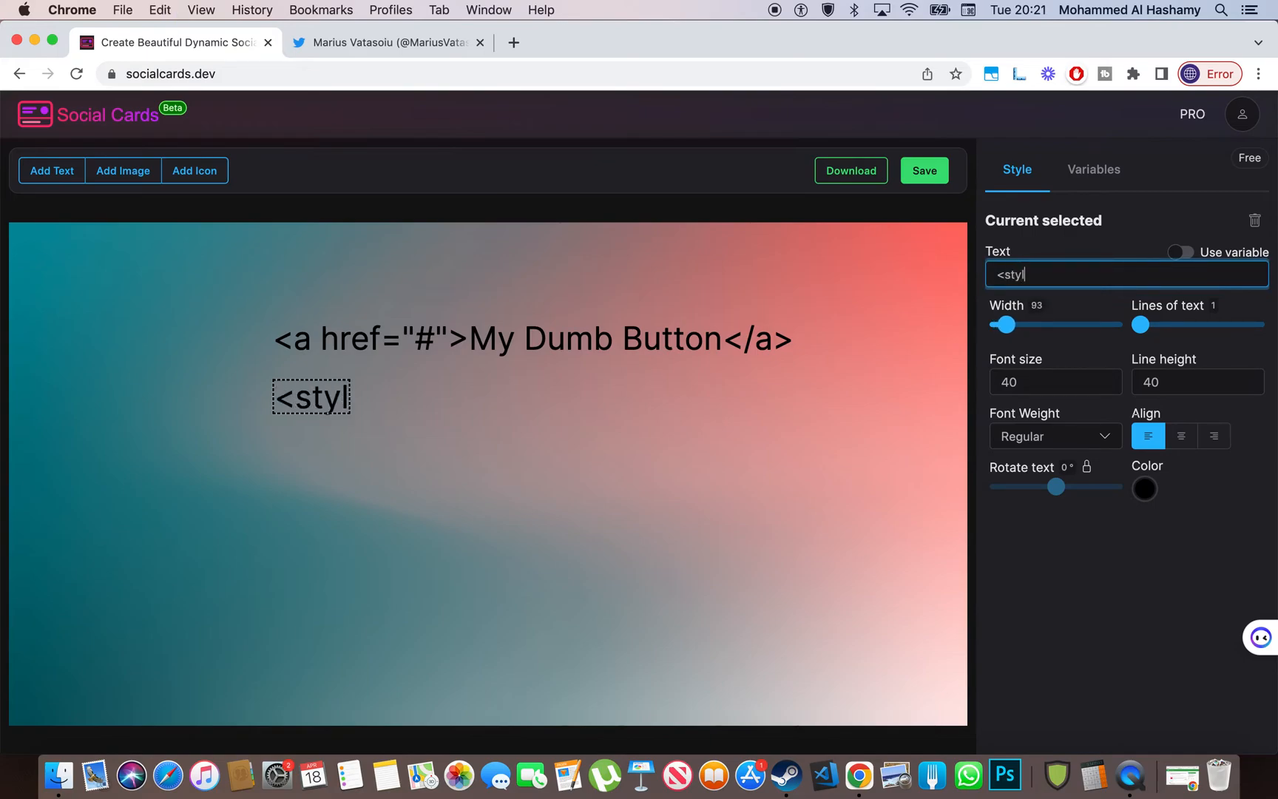
pyautogui.write('e/')
pyautogui.press('BackSpace')
pyautogui.write('.')
pyautogui.press('BackSpace')
pyautogui.write('>')
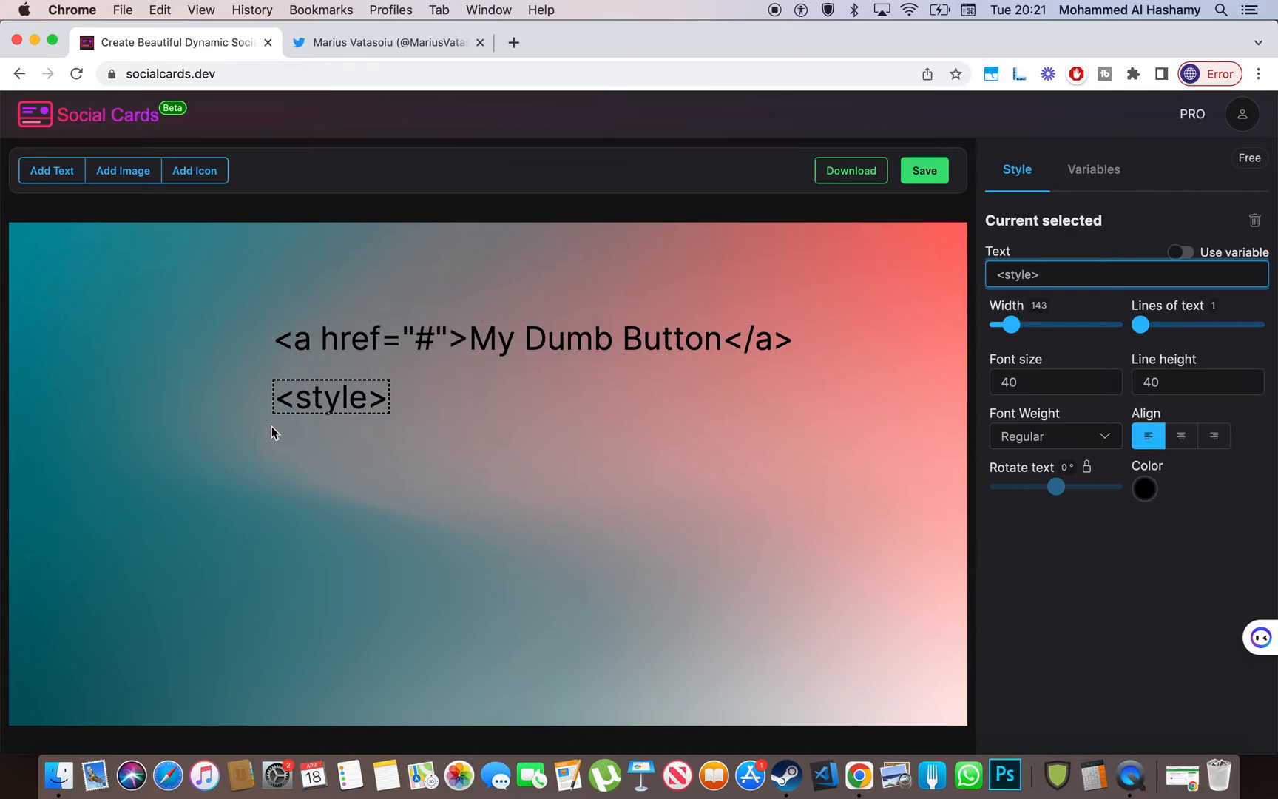
# - Add another text element lower on the card reading <style>
pyautogui.click(50, 171)
pyautogui.moveTo(62, 249); pyautogui.dragTo(308, 466)
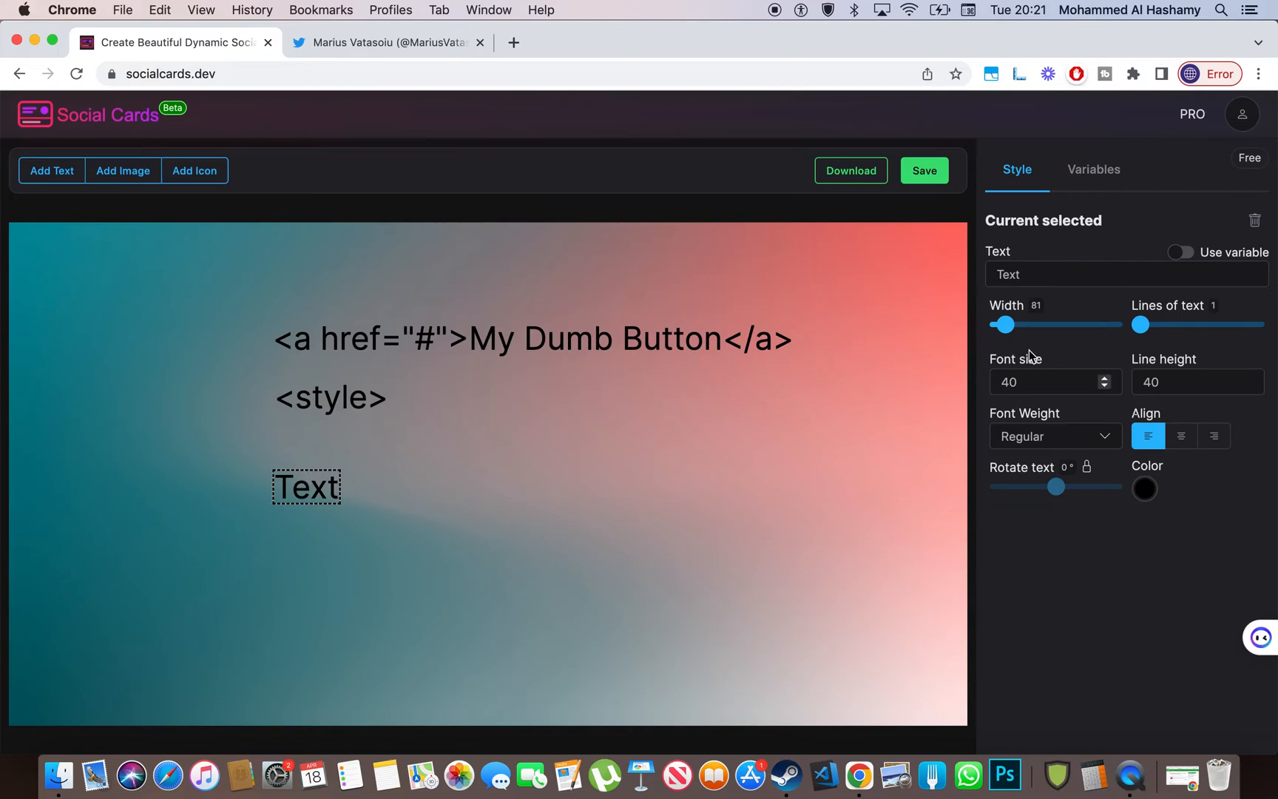
pyautogui.doubleClick(1027, 275)
pyautogui.write('<')
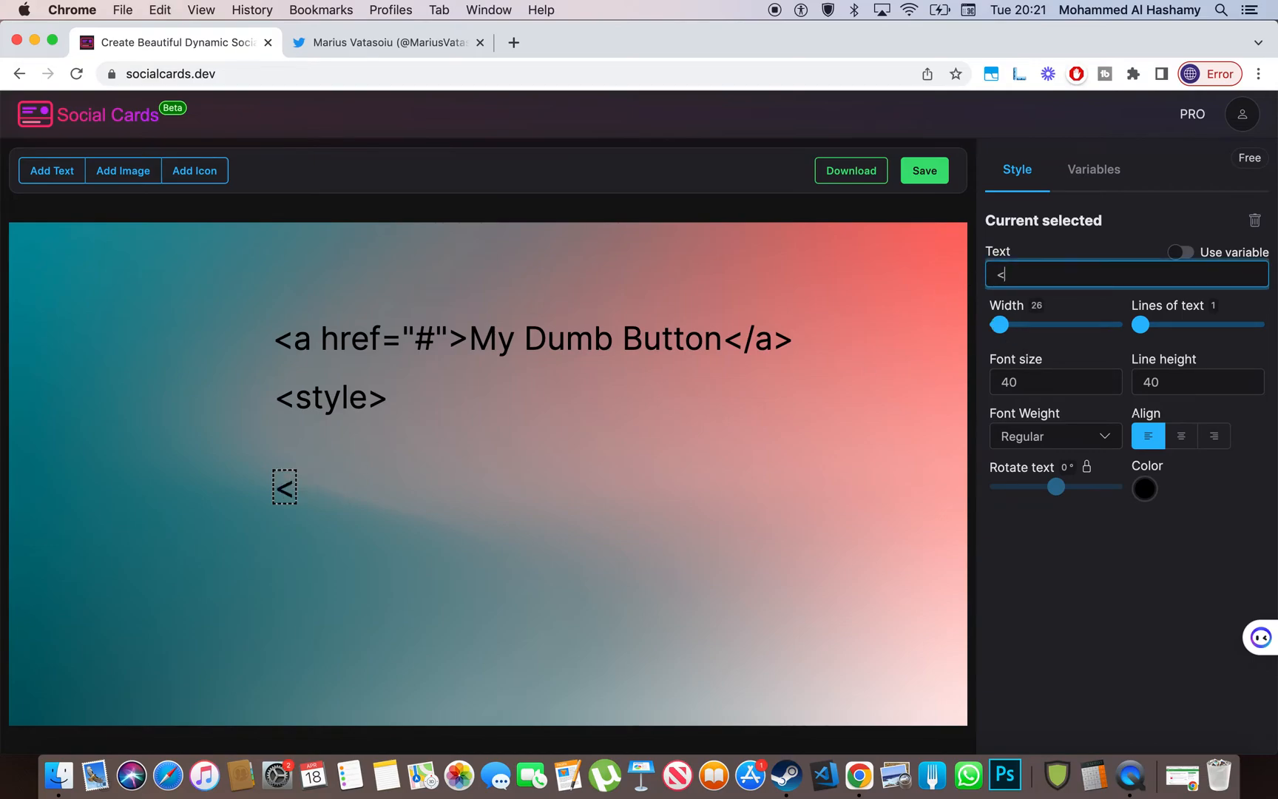
pyautogui.write('styl')
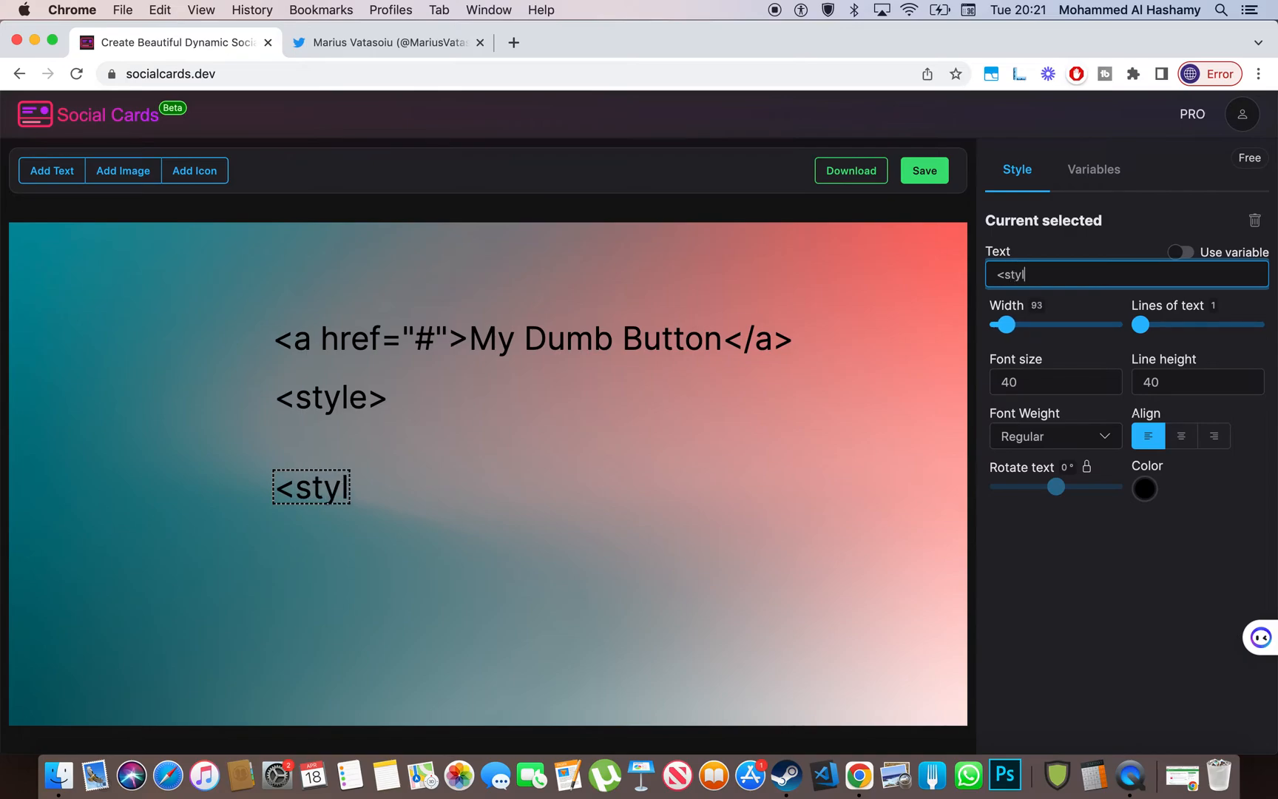
pyautogui.write('e>')
# - Add a text line between the two <style> lines reading a{background: red;}
pyautogui.click(63, 171)
pyautogui.moveTo(47, 248); pyautogui.dragTo(309, 433)
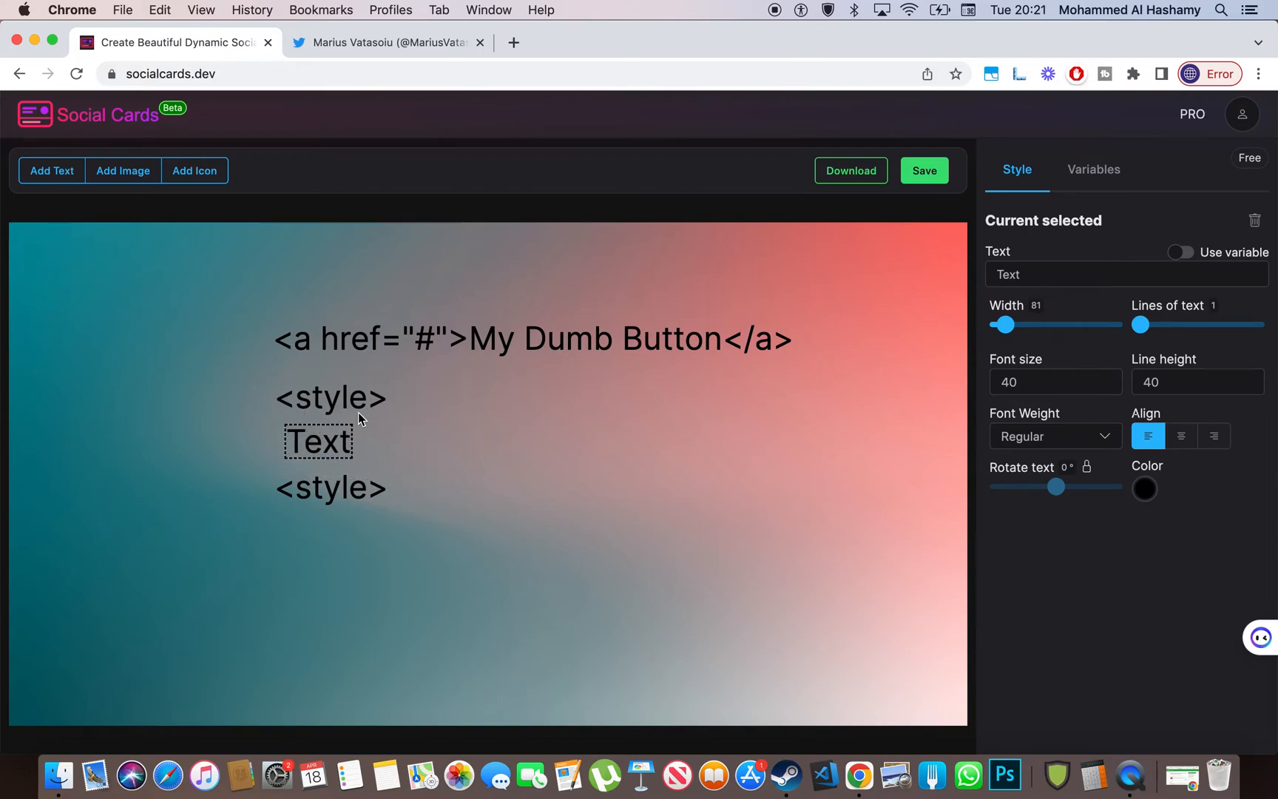
pyautogui.doubleClick(1102, 274)
pyautogui.write('a{')
pyautogui.write('}')
pyautogui.write('s')
pyautogui.press('BackSpace')
pyautogui.write('background: ;r')
pyautogui.press('BackSpace')
pyautogui.press('Left')
pyautogui.write('red')
pyautogui.click(875, 544)
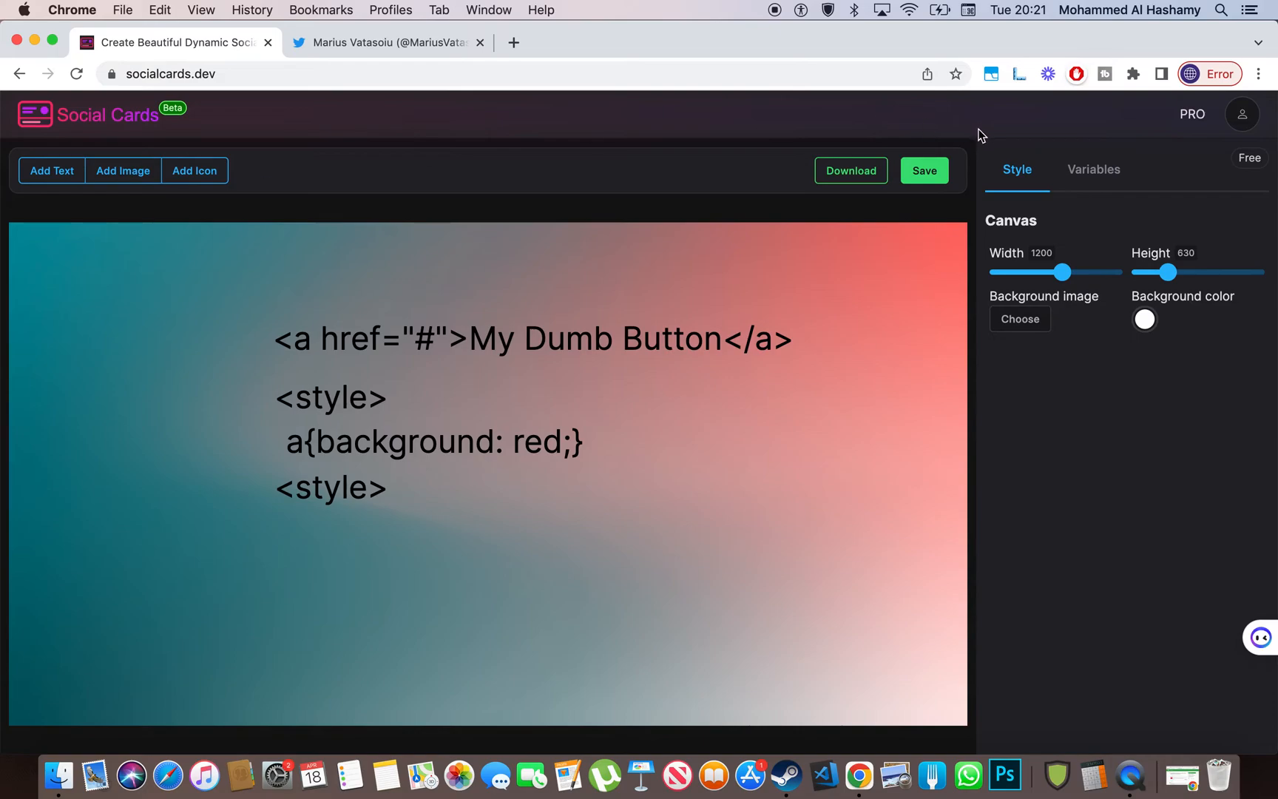
# - Save the card and copy its generated image URL from the URL dialog
pyautogui.click(924, 171)
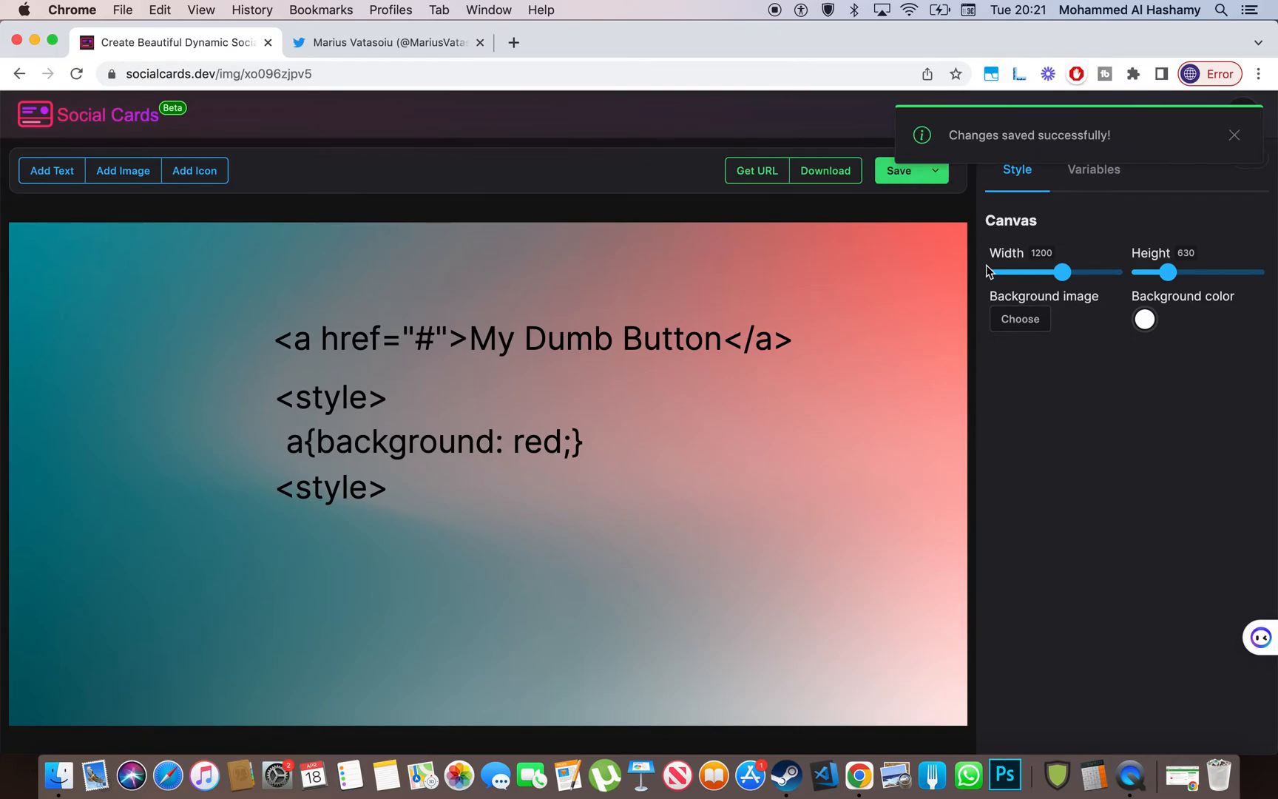
pyautogui.click(728, 168)
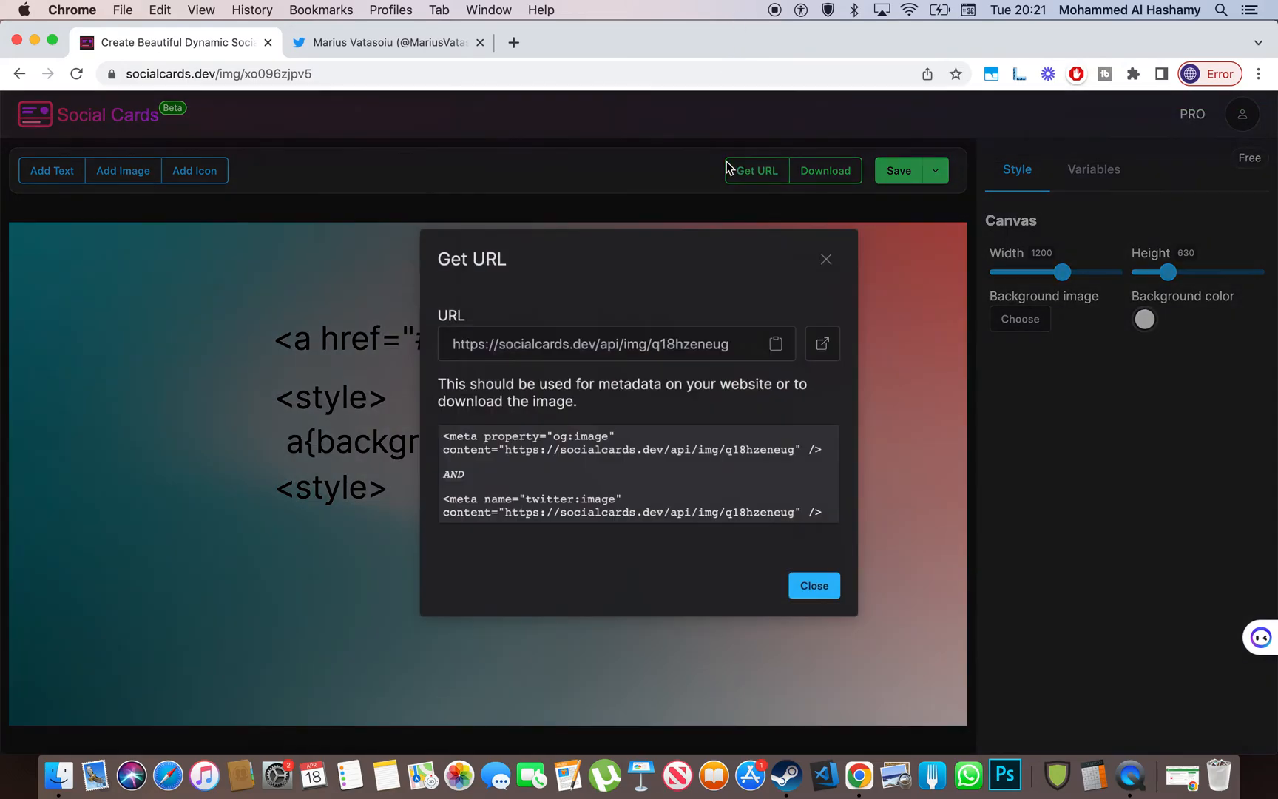
pyautogui.click(654, 334)
pyautogui.press('super+a')
pyautogui.press('super+c')
pyautogui.click(645, 473)
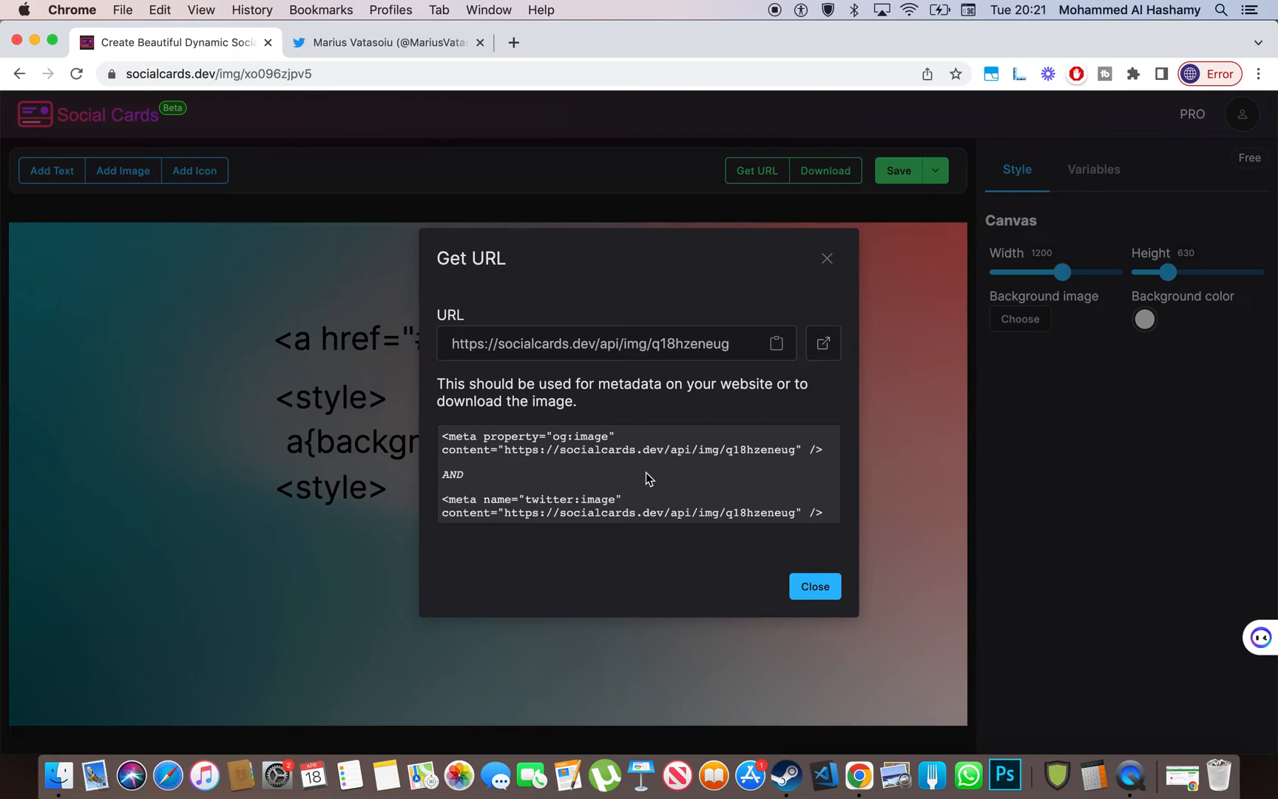
pyautogui.click(679, 342)
pyautogui.press('super+a')
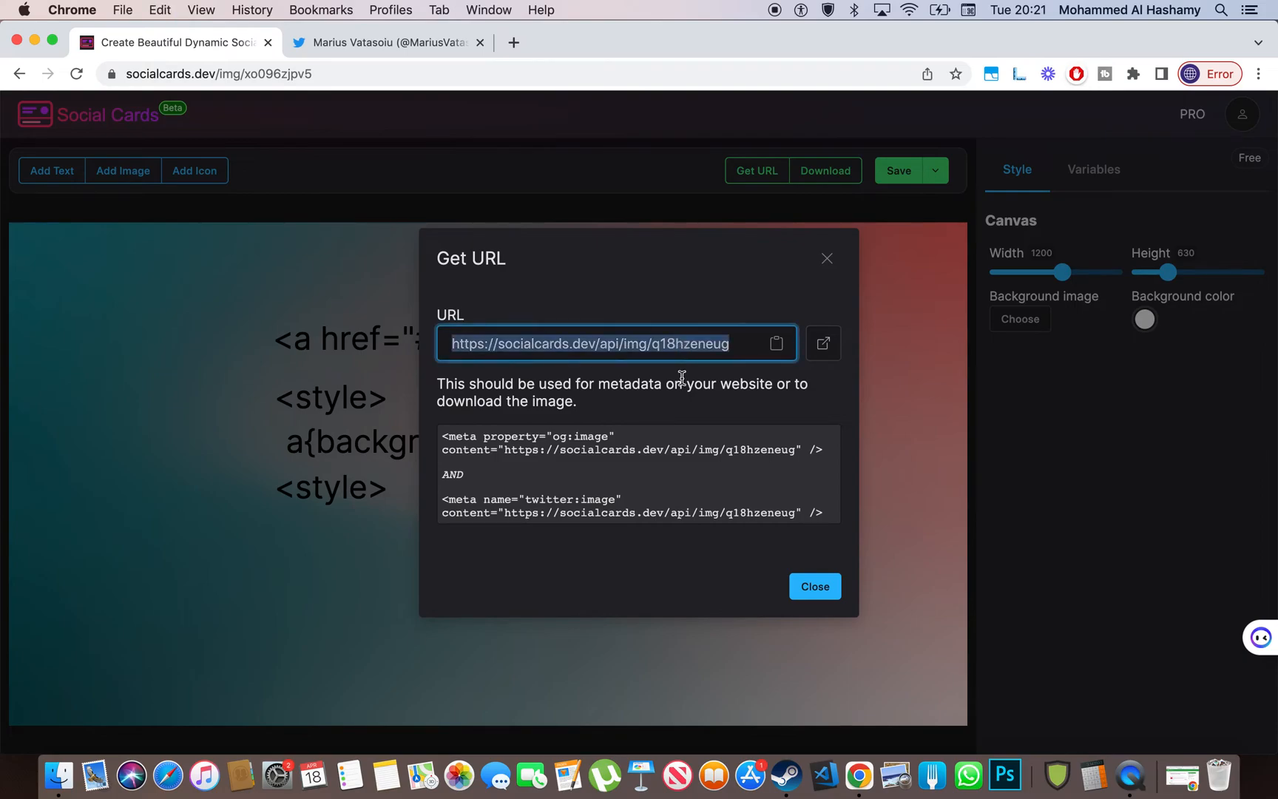
# - Load the image URL in a new tab to view the rendered 1200×630 card, then close the dialog
pyautogui.click(511, 42)
pyautogui.press('super+v')
pyautogui.press('Return')
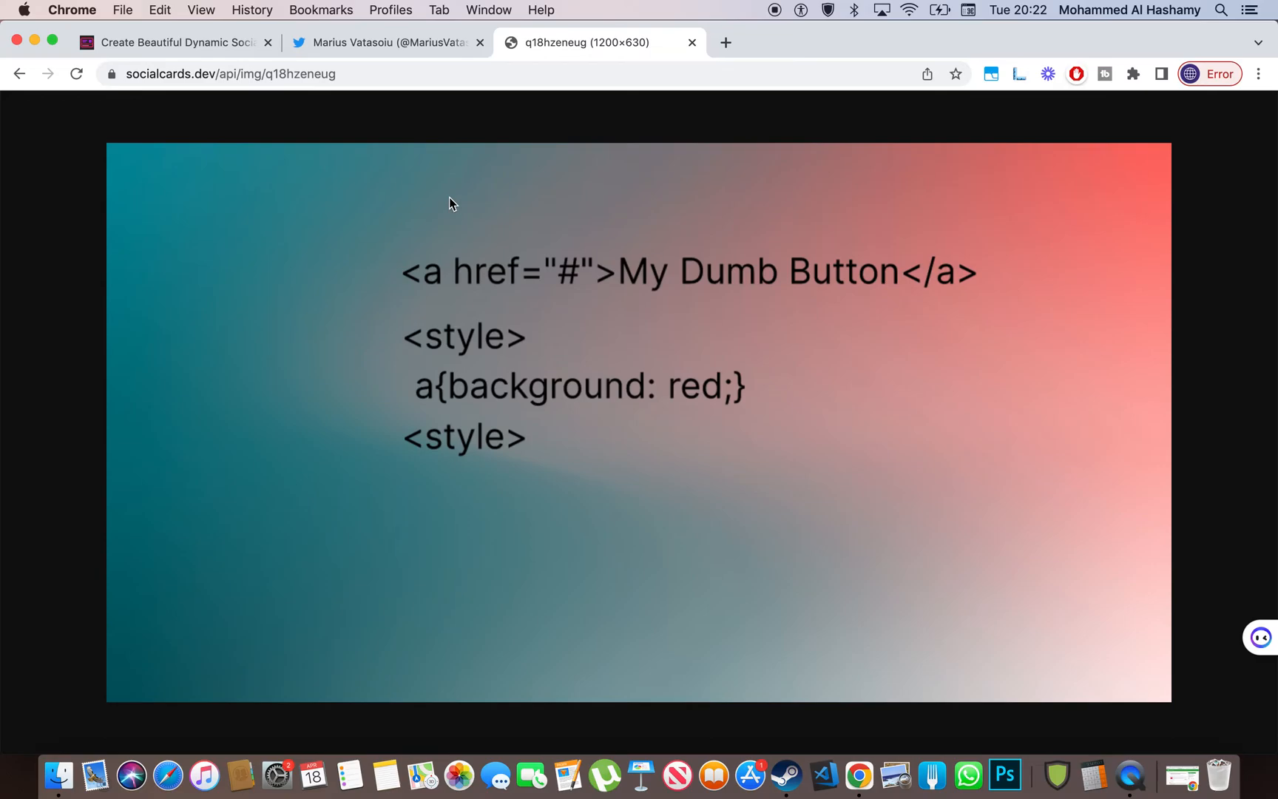
pyautogui.click(177, 42)
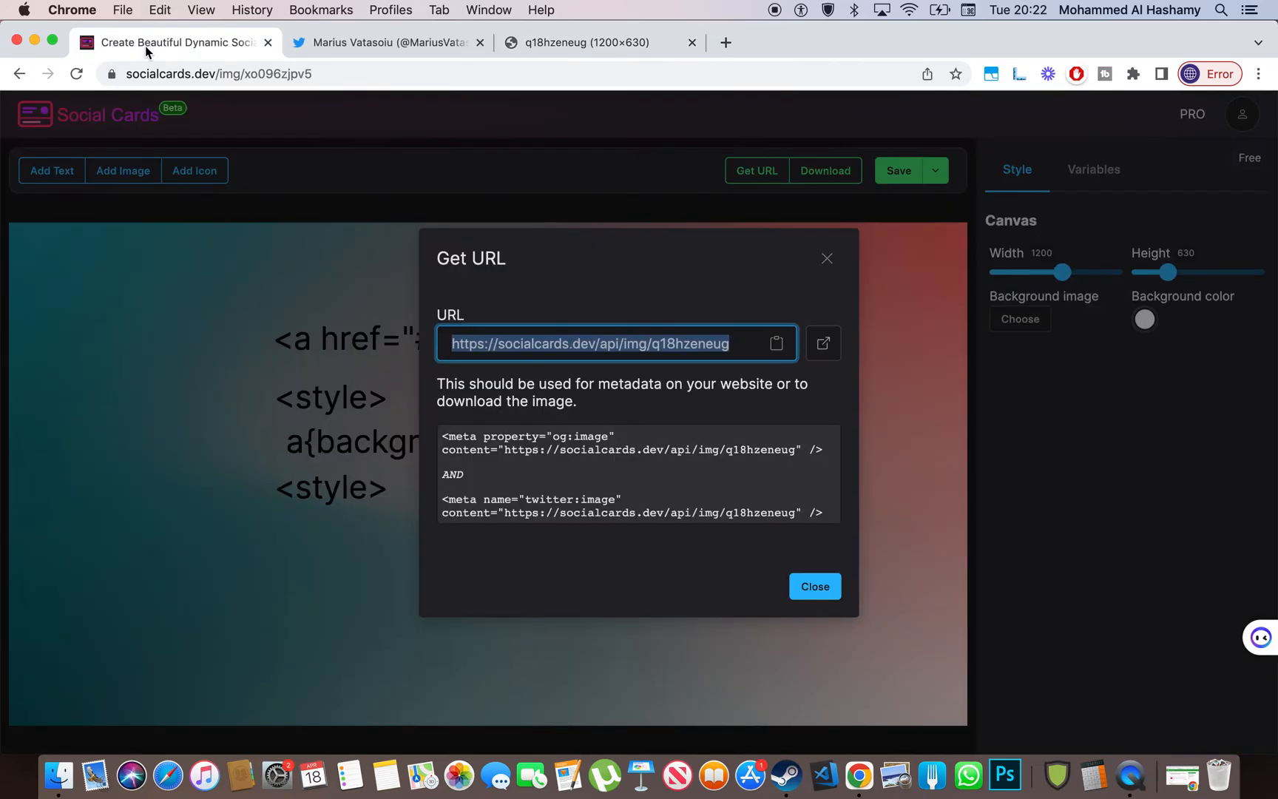
pyautogui.click(827, 259)
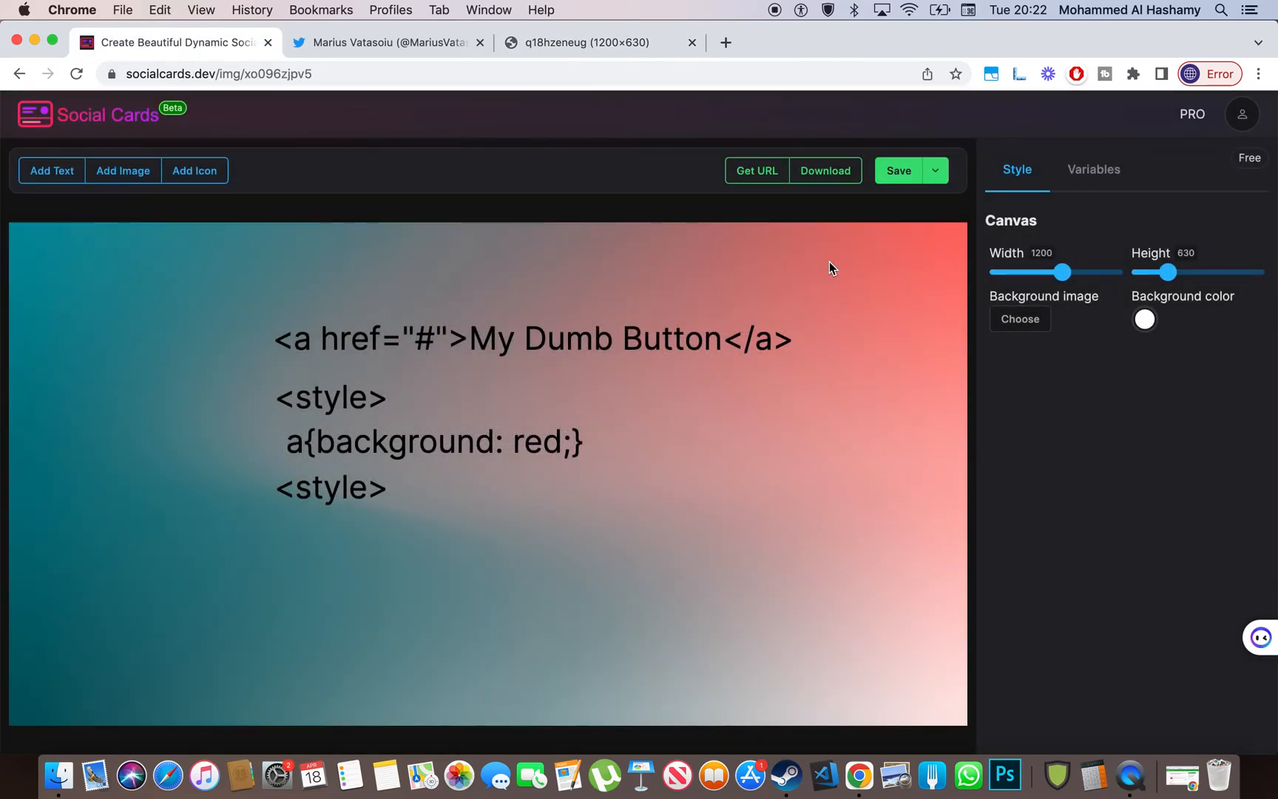
# - Delete 'Button' so the card's link reads 'My Dum', and save the card
pyautogui.click(687, 338)
pyautogui.click(1137, 278)
pyautogui.hotkey('shift', 'Left')
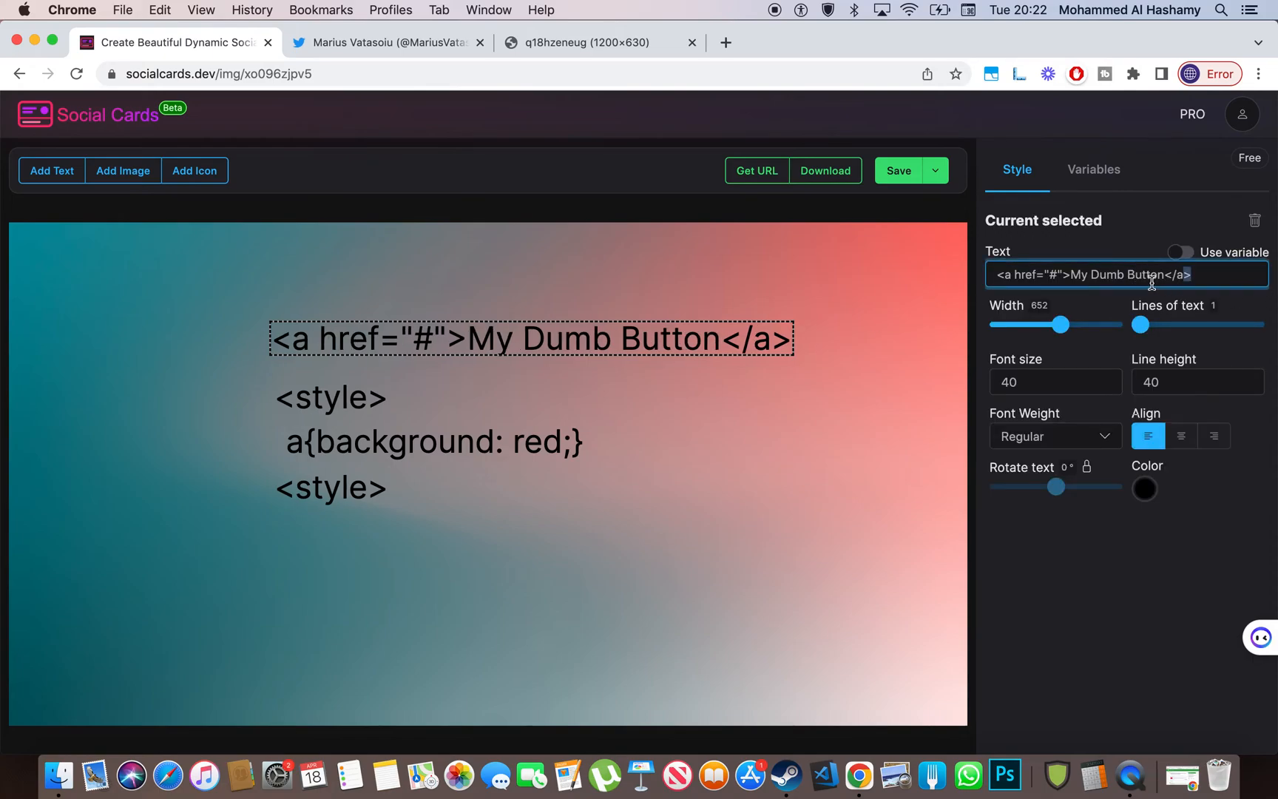
pyautogui.doubleClick(1136, 277)
pyautogui.press('BackSpace')
pyautogui.press('BackSpace')
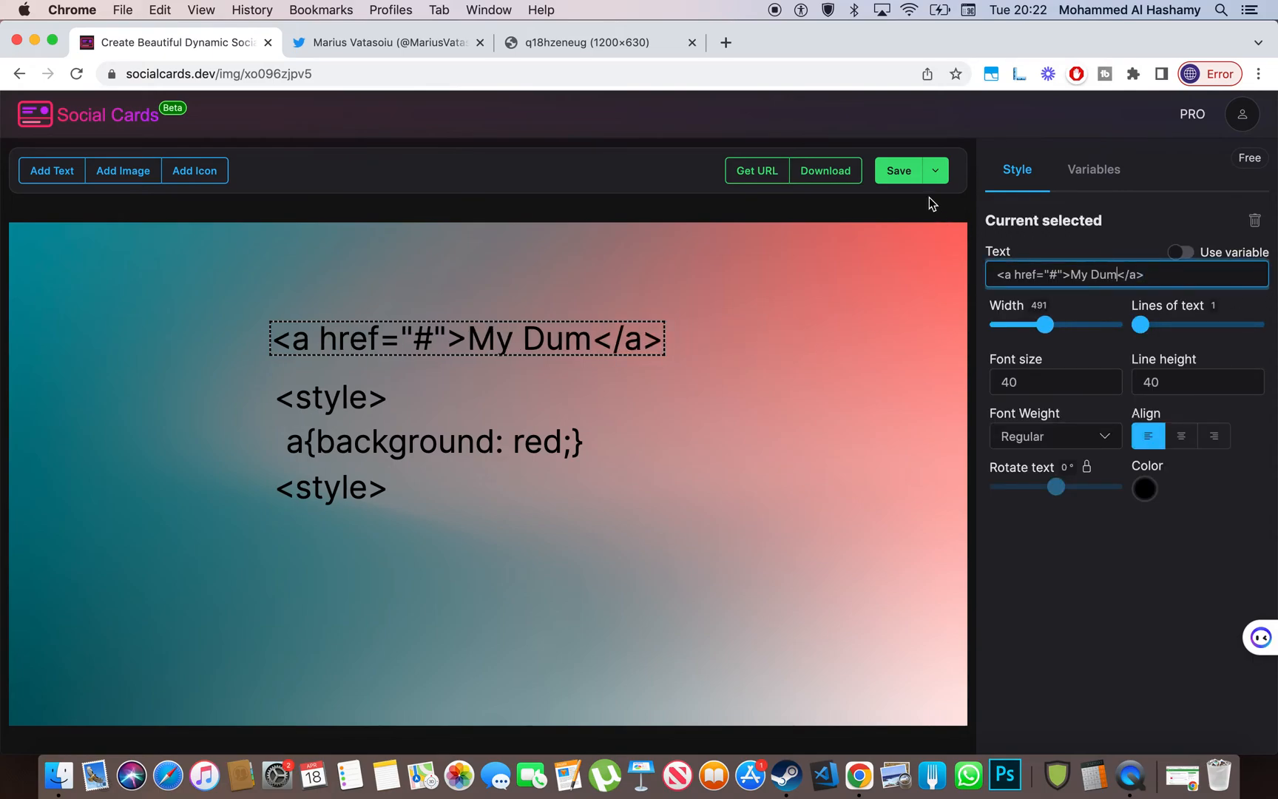
pyautogui.click(899, 171)
# - Reload the rendered image tab to confirm the 'My Dum' change, then close that tab
pyautogui.click(542, 39)
pyautogui.press('super+r')
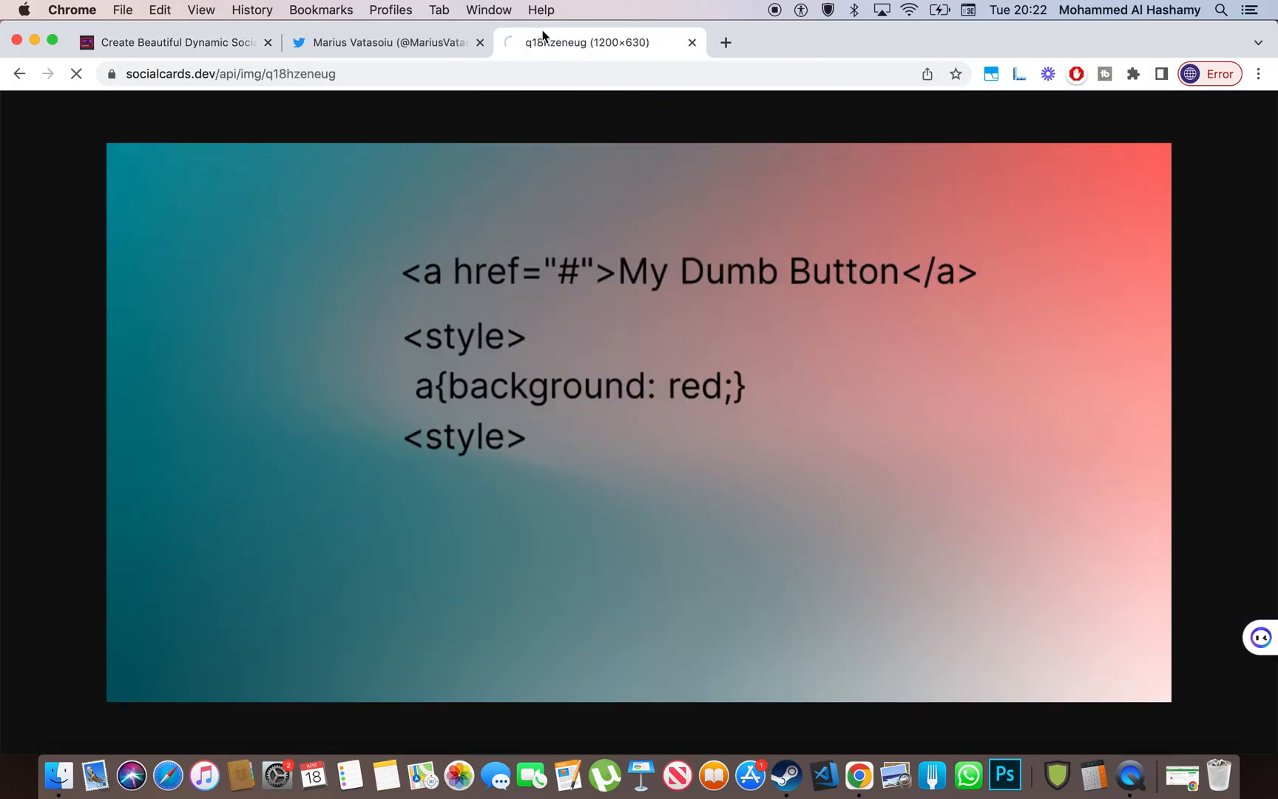
pyautogui.click(199, 46)
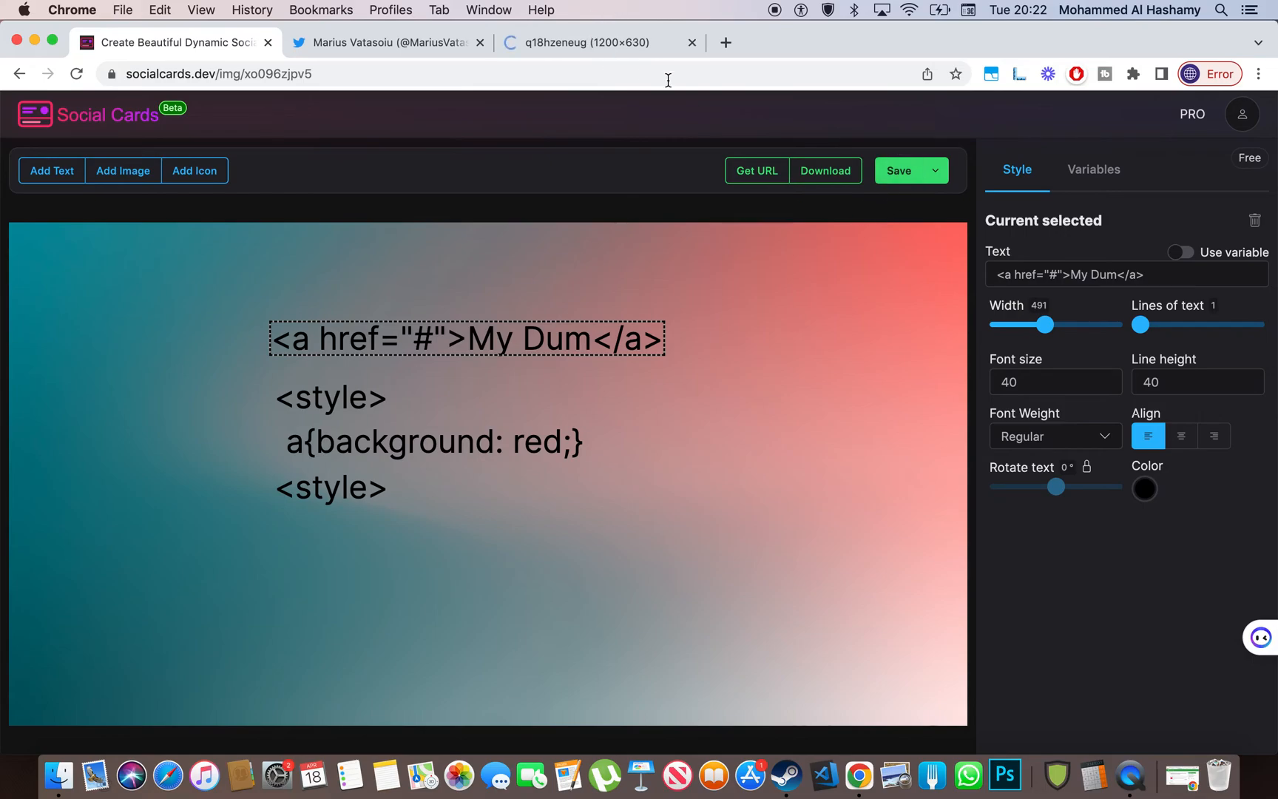
pyautogui.click(586, 39)
pyautogui.press('super+r')
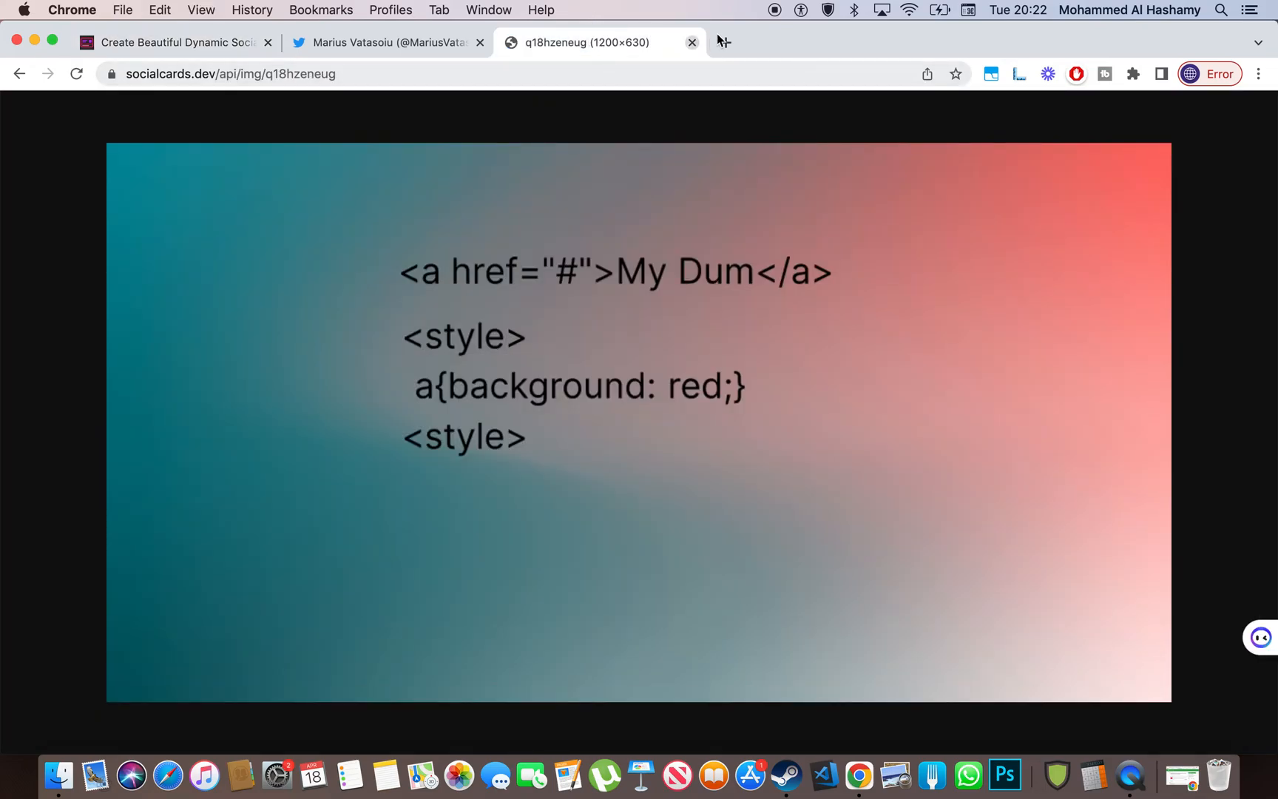
pyautogui.click(692, 42)
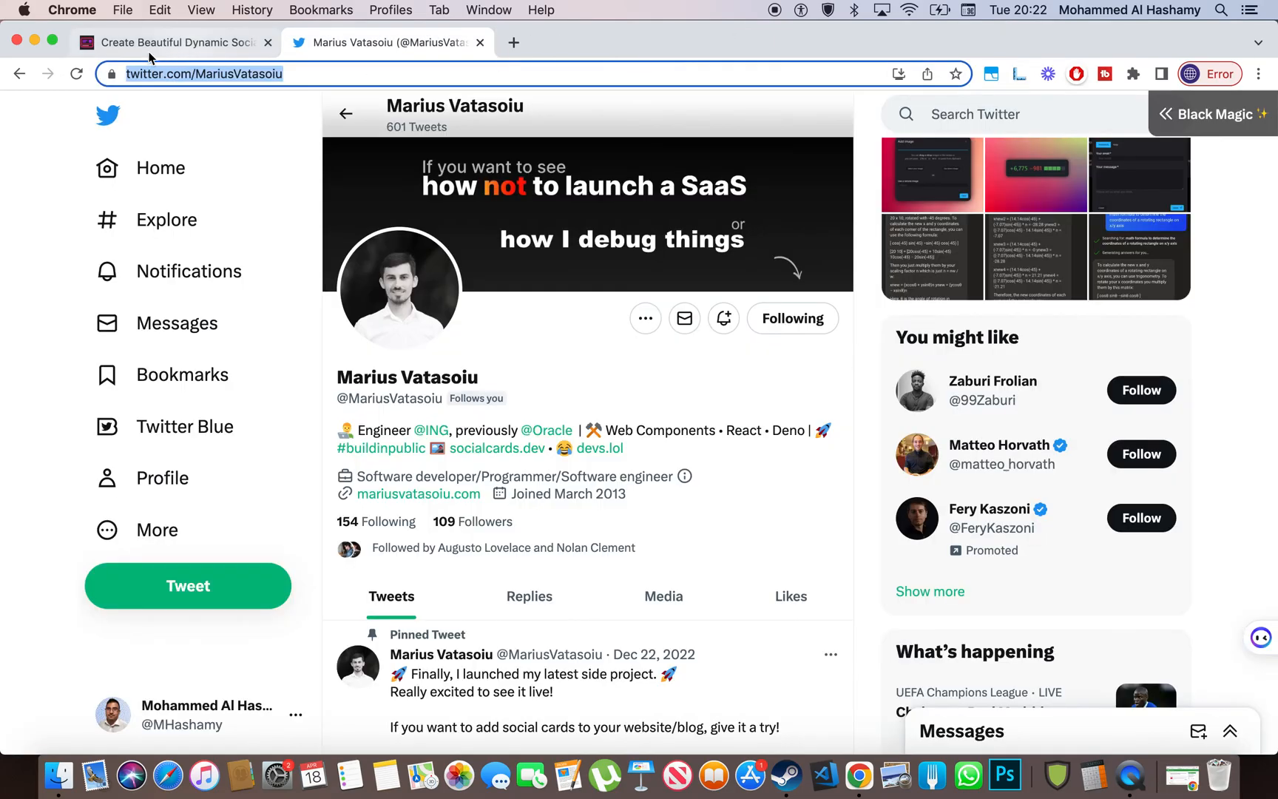
pyautogui.click(122, 46)
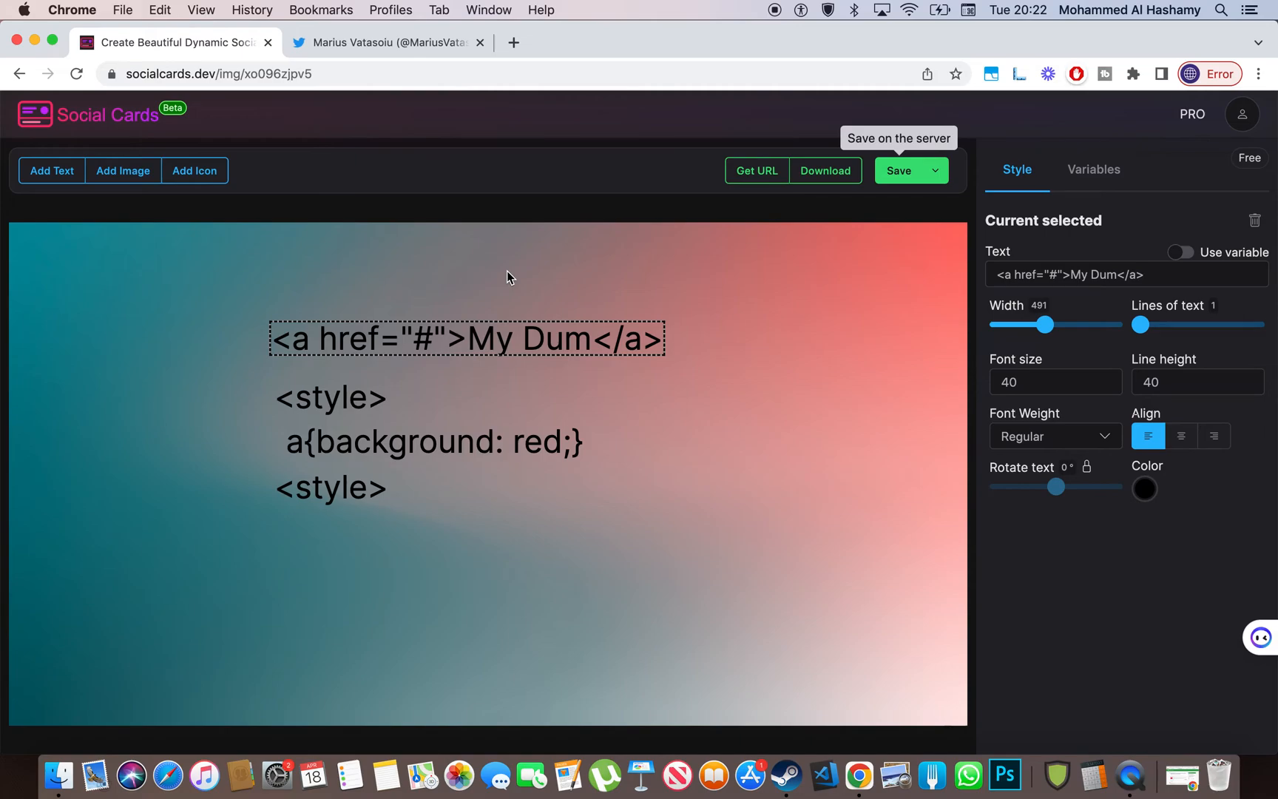
pyautogui.click(1243, 114)
pyautogui.click(1195, 119)
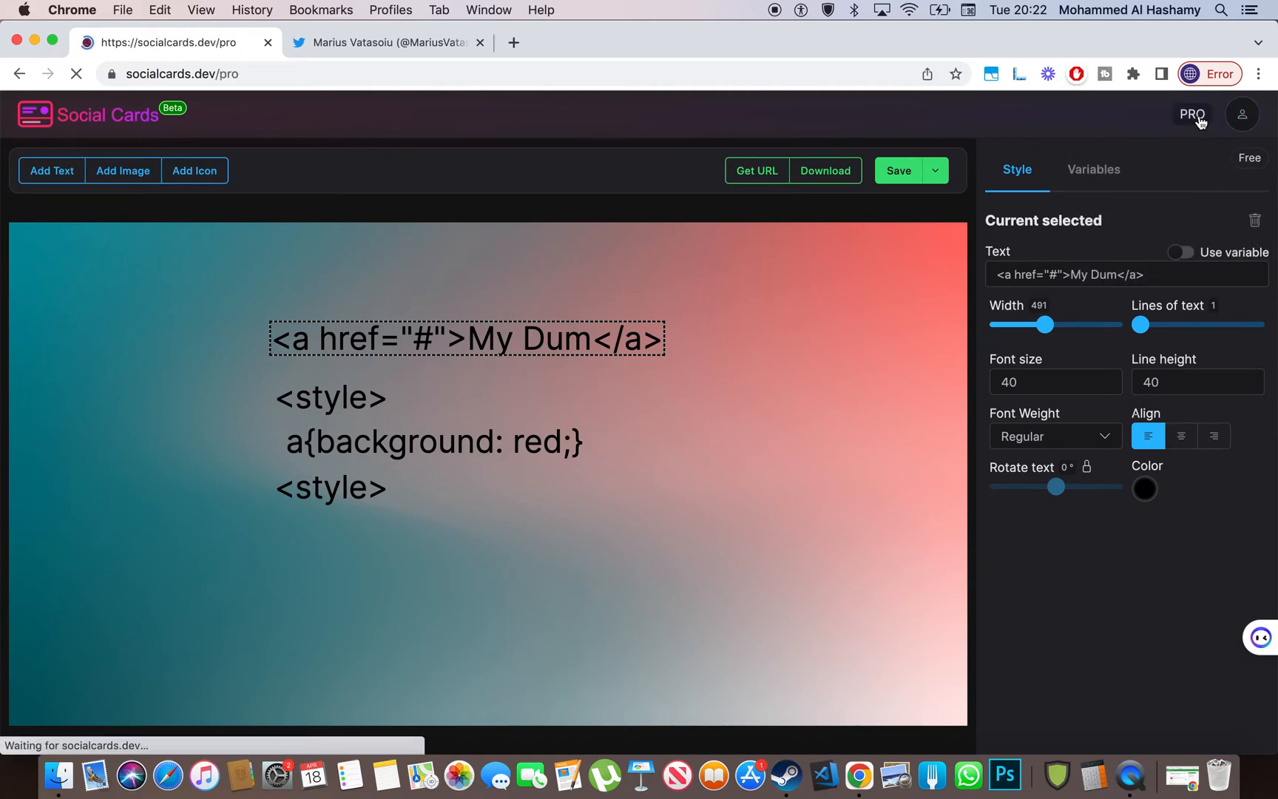
pyautogui.scroll(-3, 1125, 390)
pyautogui.scroll(3, 1125, 391)
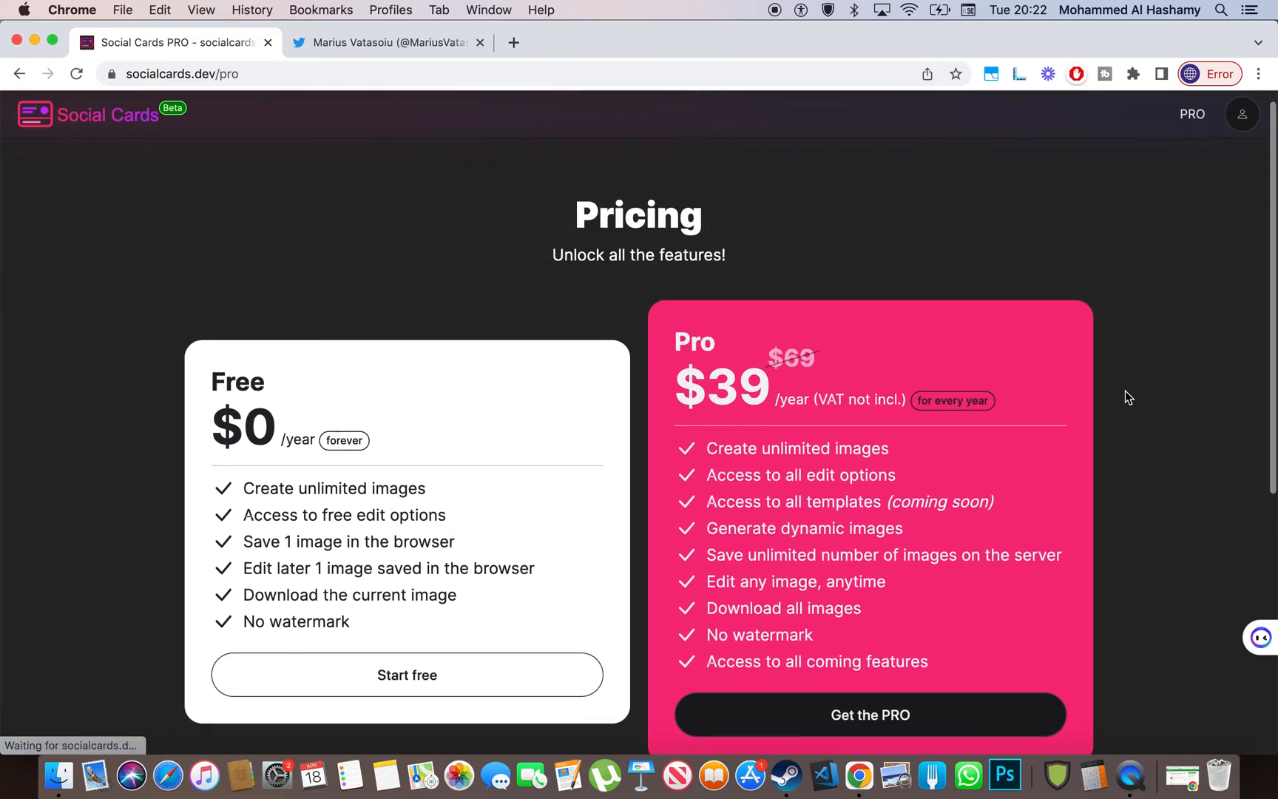
pyautogui.click(329, 43)
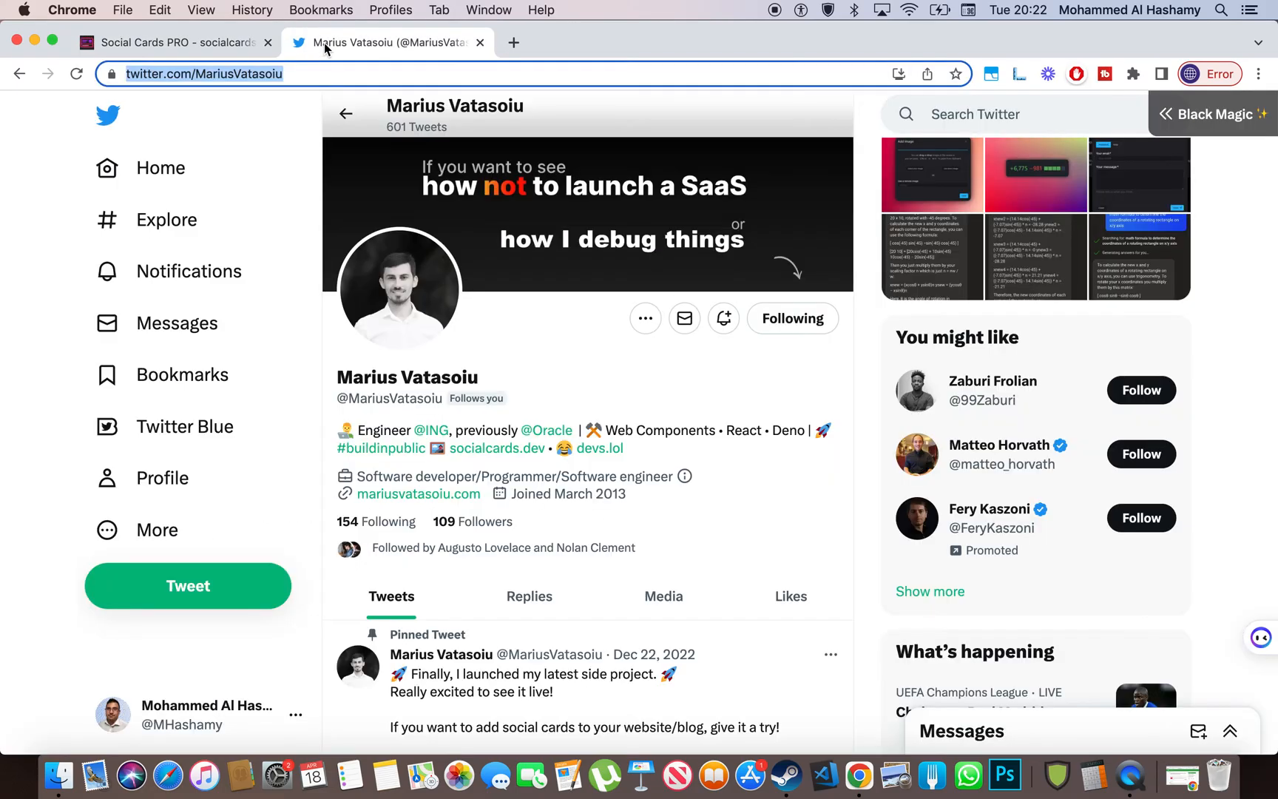
pyautogui.click(178, 42)
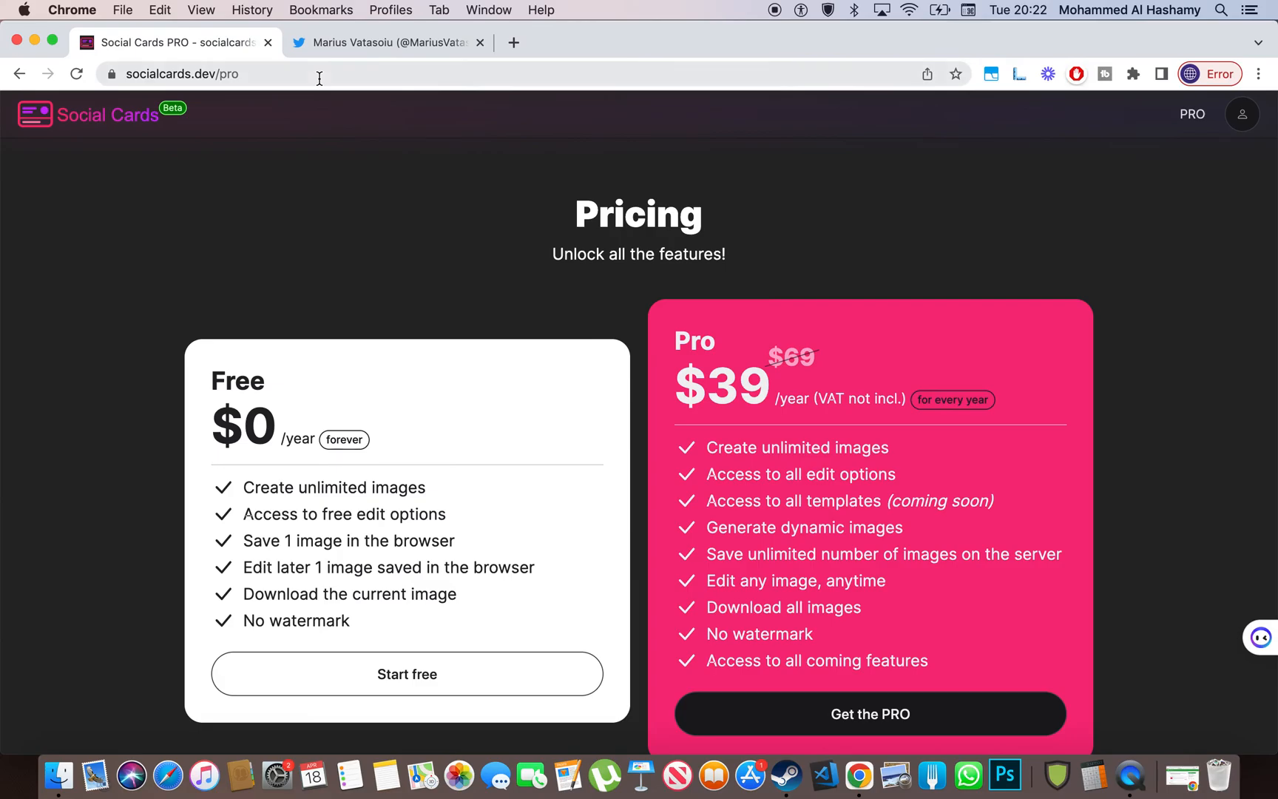
pyautogui.scroll(-5, 343, 250)
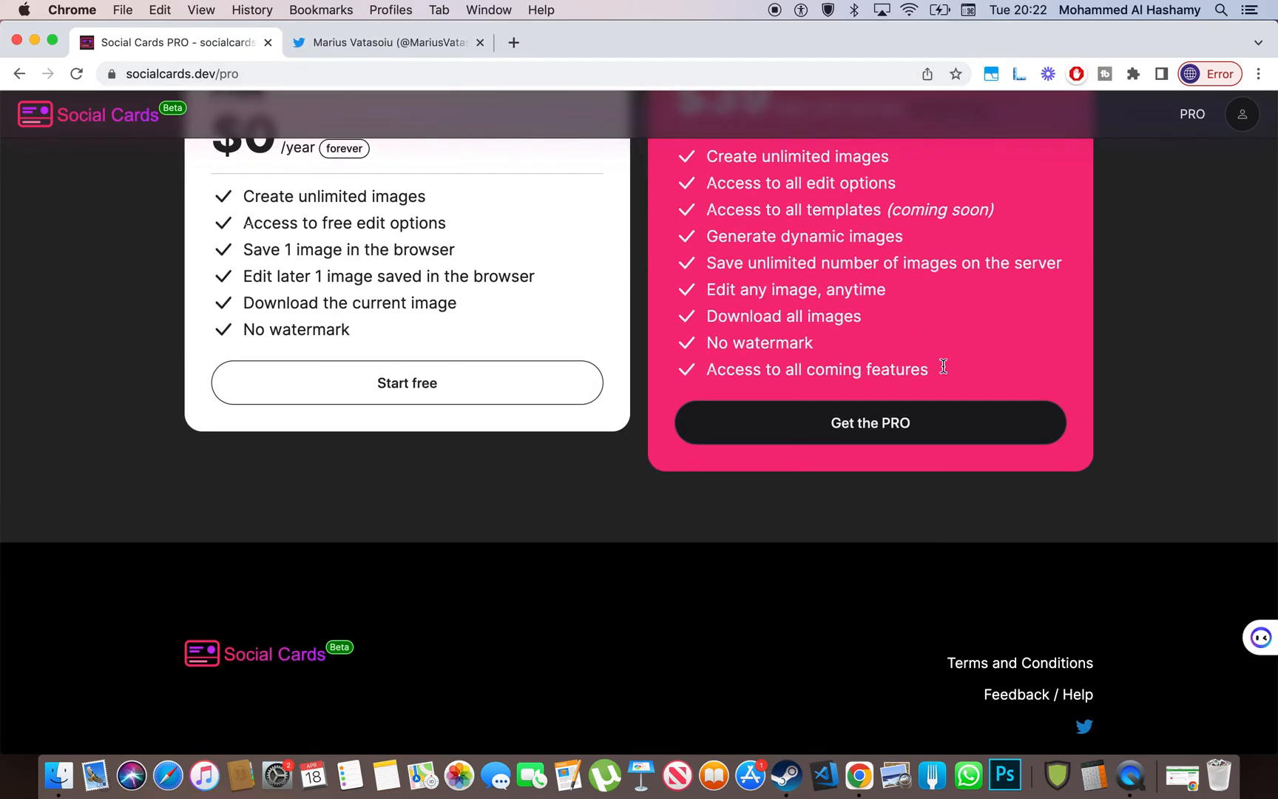
pyautogui.click(953, 439)
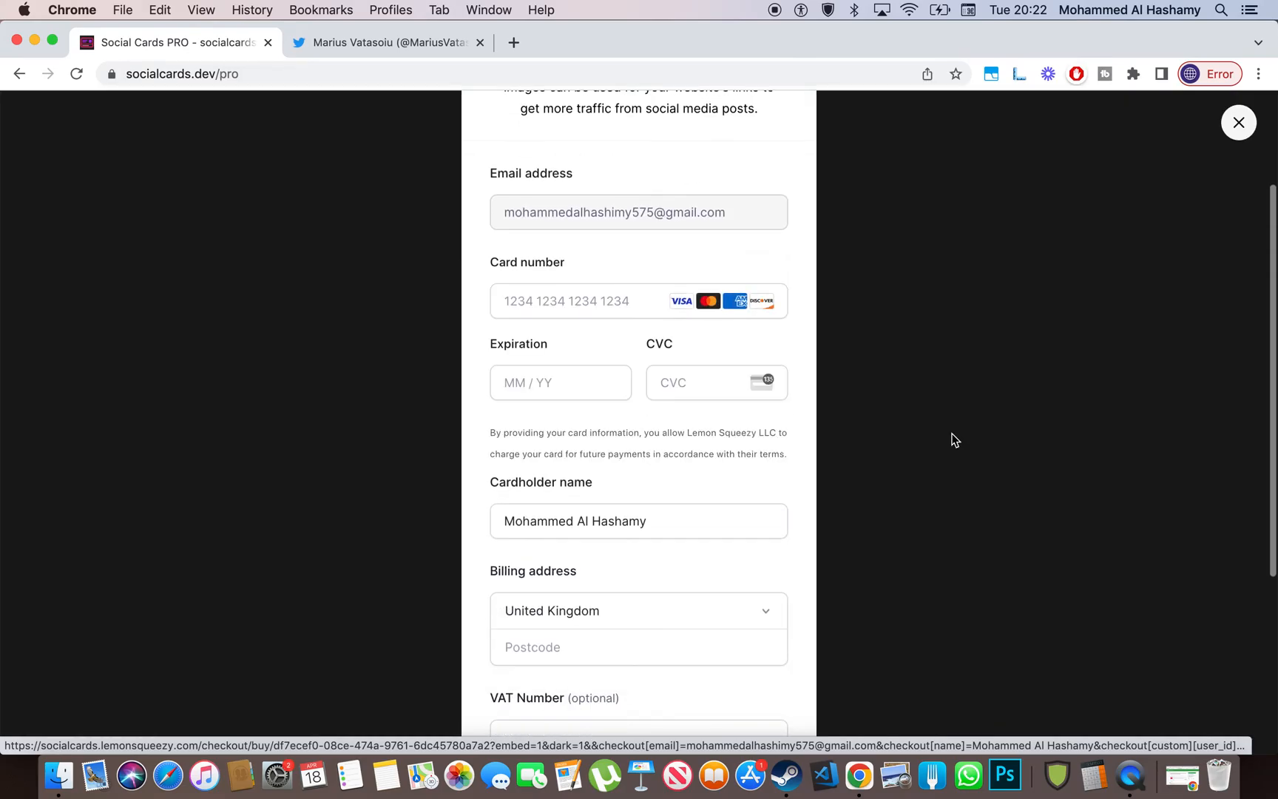
pyautogui.scroll(-7, 952, 440)
pyautogui.scroll(10, 952, 439)
pyautogui.scroll(-10, 952, 440)
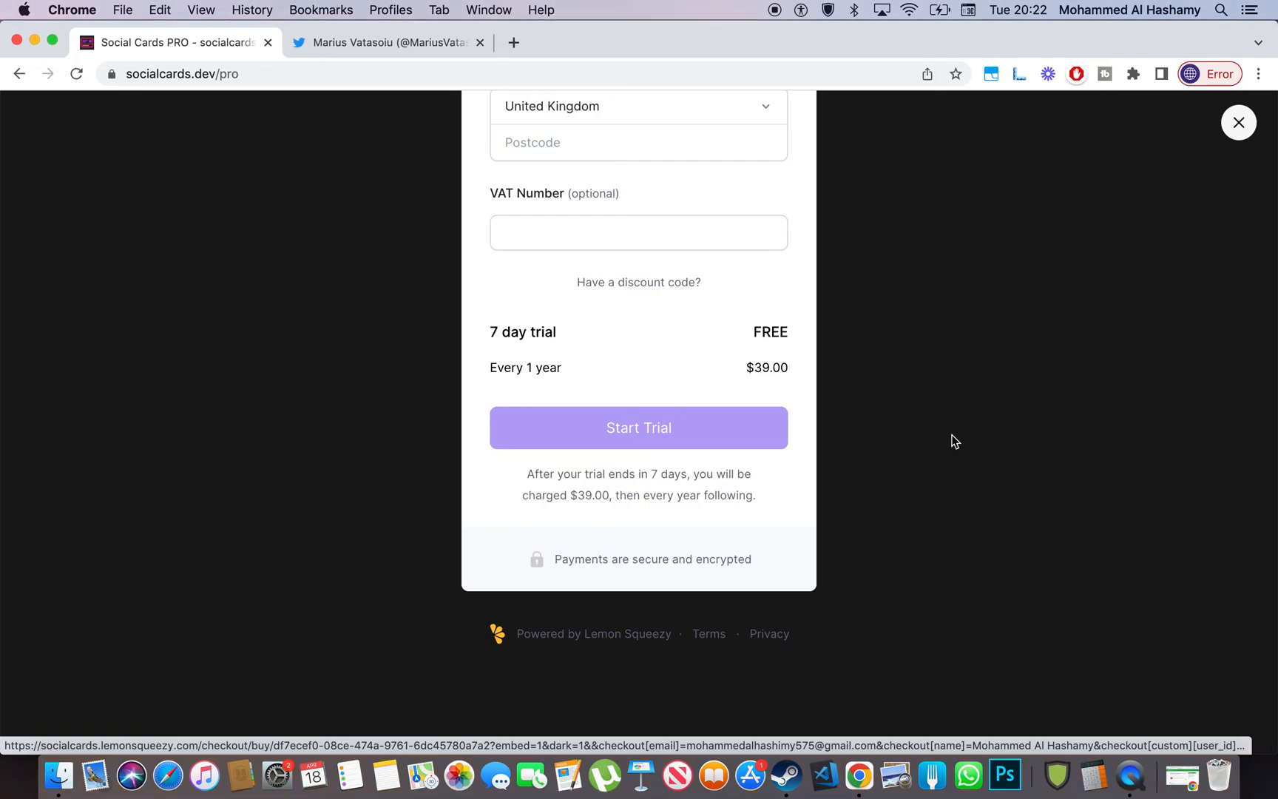
pyautogui.scroll(7, 953, 439)
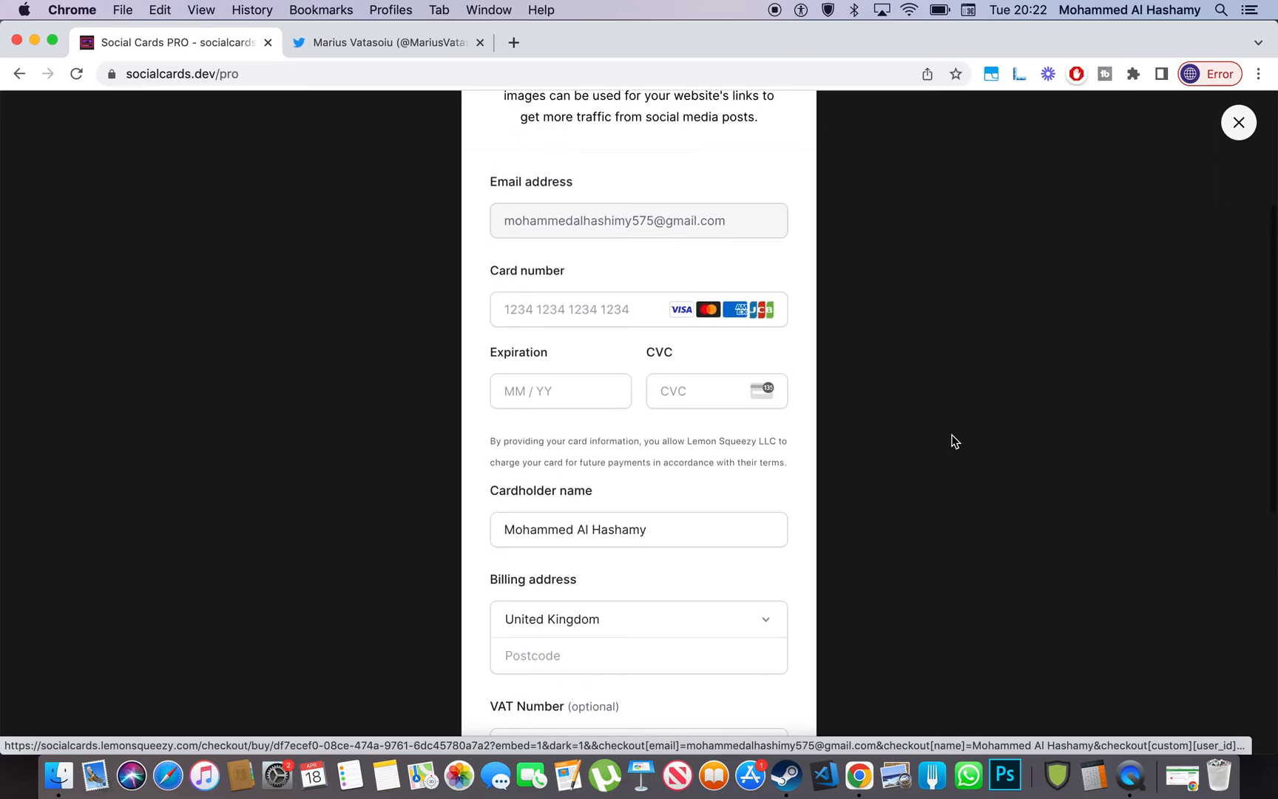
pyautogui.scroll(3, 500, 302)
pyautogui.scroll(-10, 499, 303)
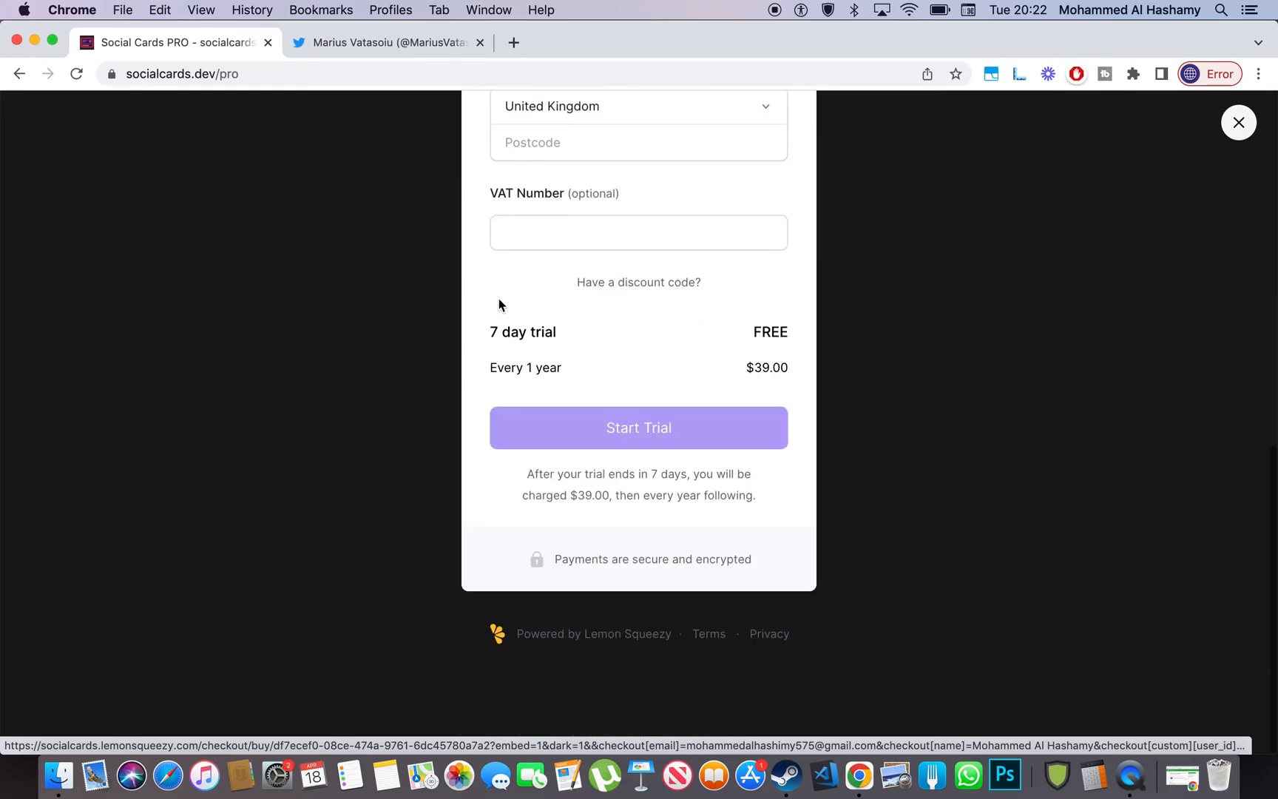
pyautogui.scroll(2, 499, 299)
pyautogui.scroll(8, 499, 299)
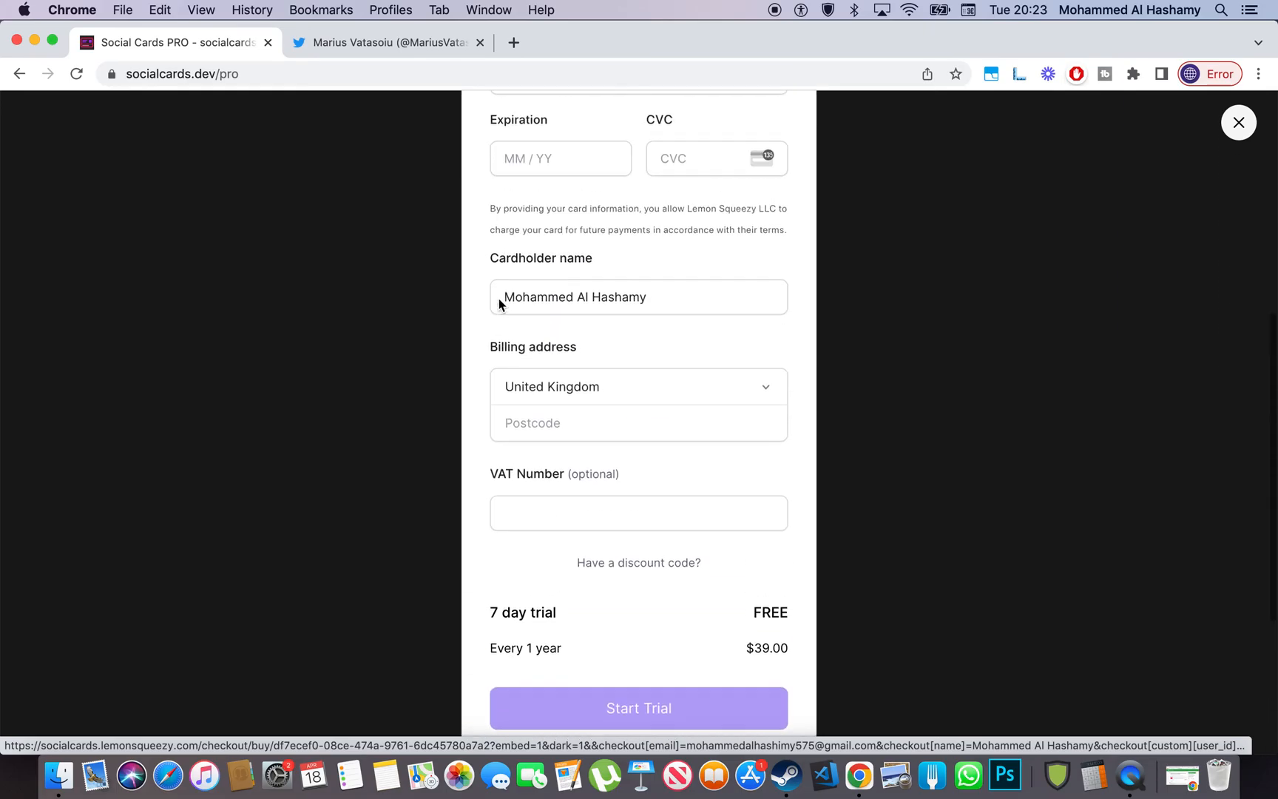
pyautogui.scroll(3, 632, 332)
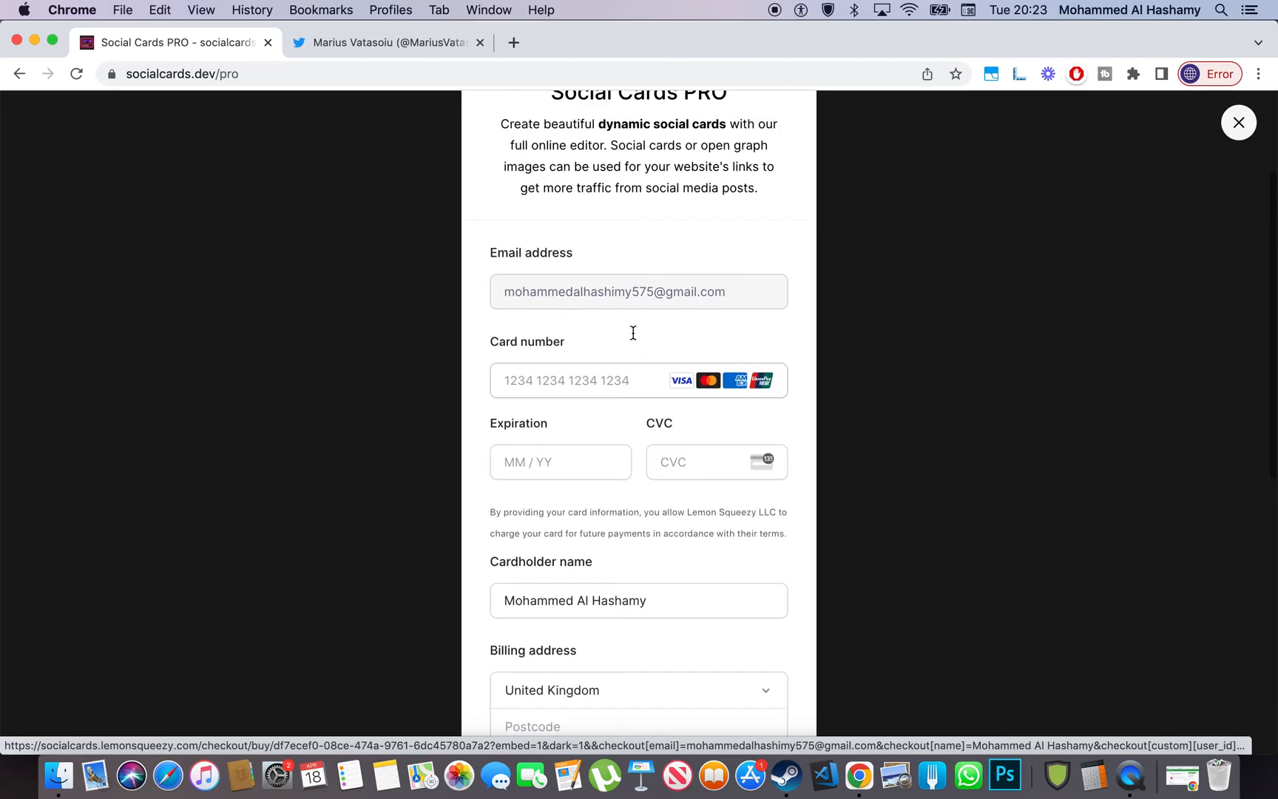
pyautogui.scroll(-12, 633, 333)
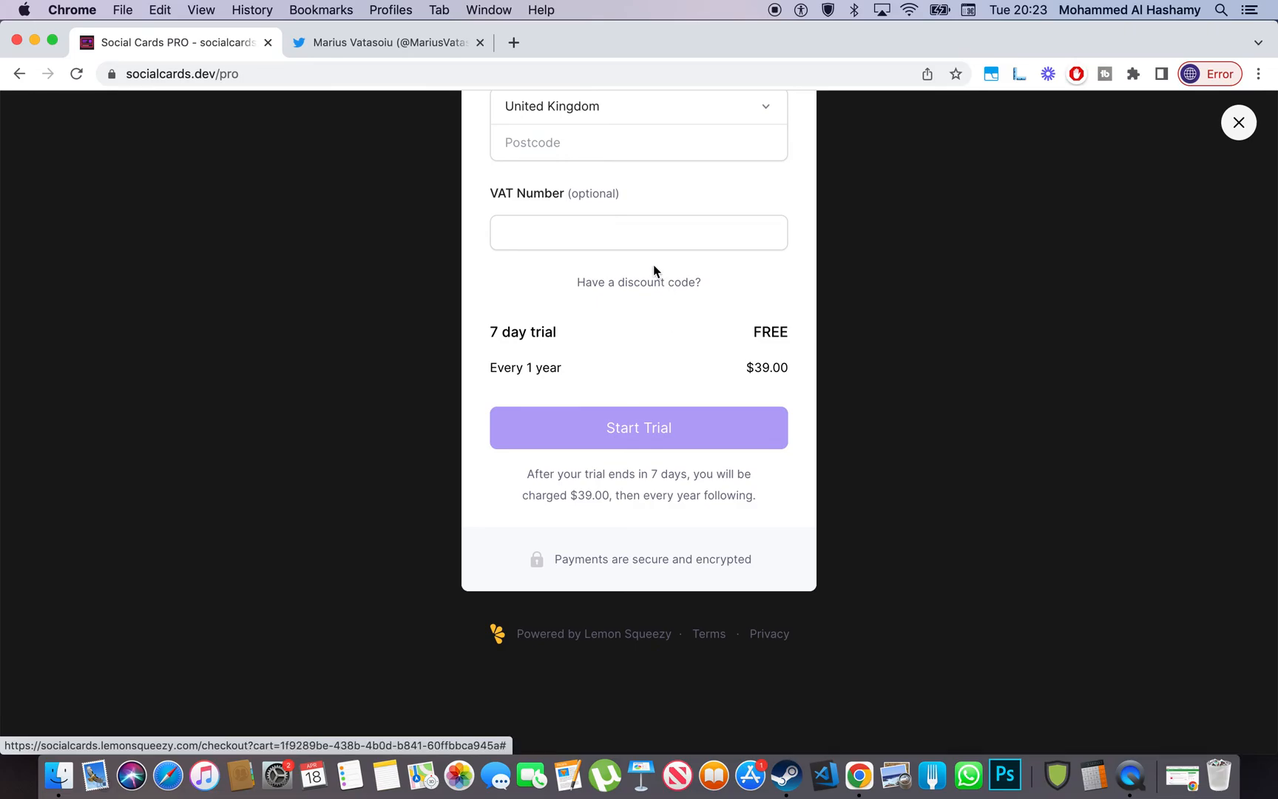
pyautogui.scroll(14, 653, 271)
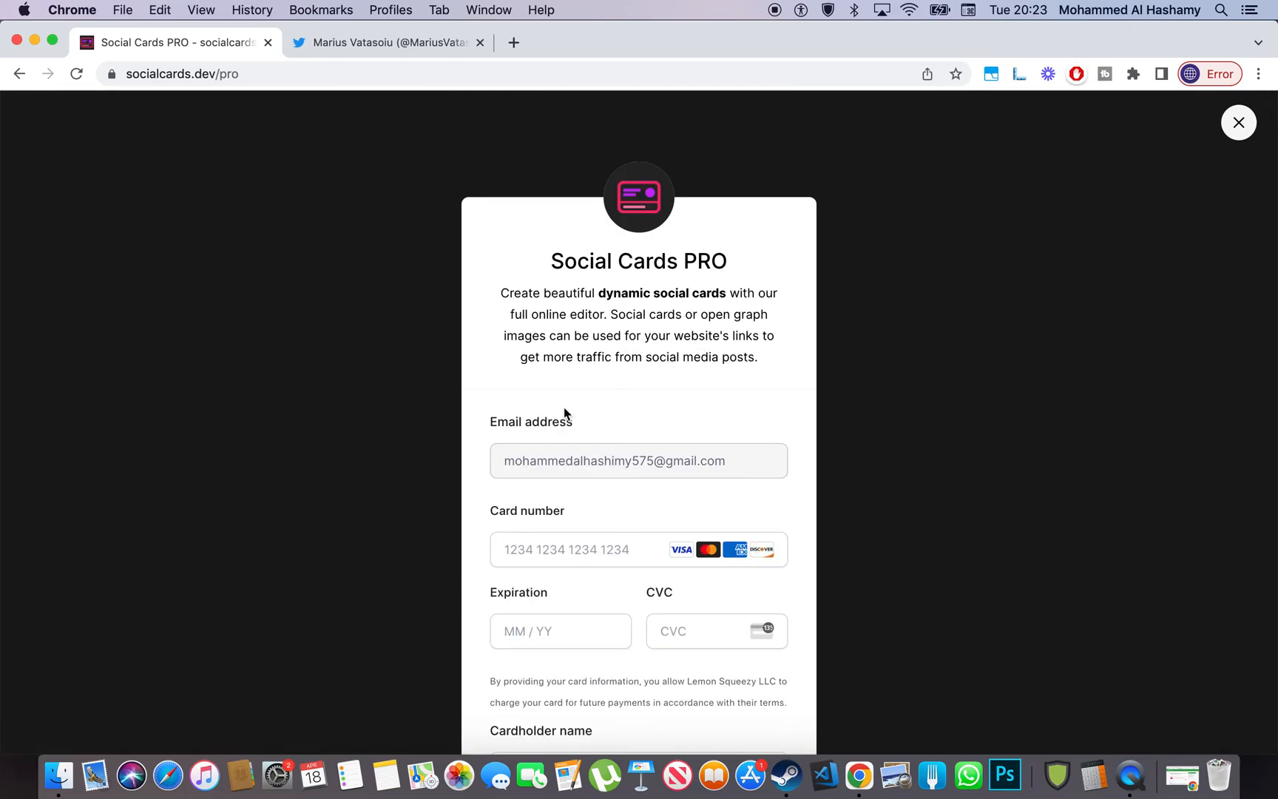
pyautogui.hscroll(-5, 564, 409)
pyautogui.hscroll(5, 564, 409)
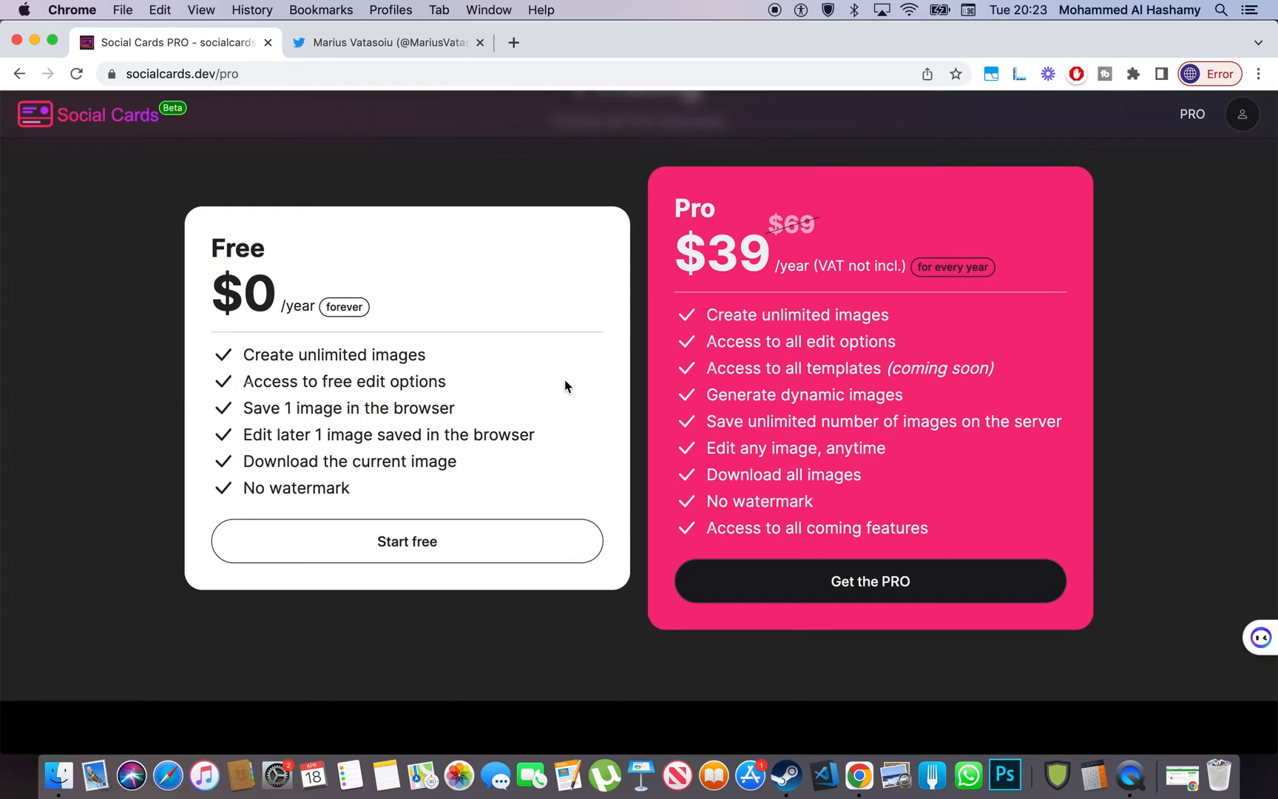
pyautogui.click(1242, 114)
pyautogui.click(1139, 186)
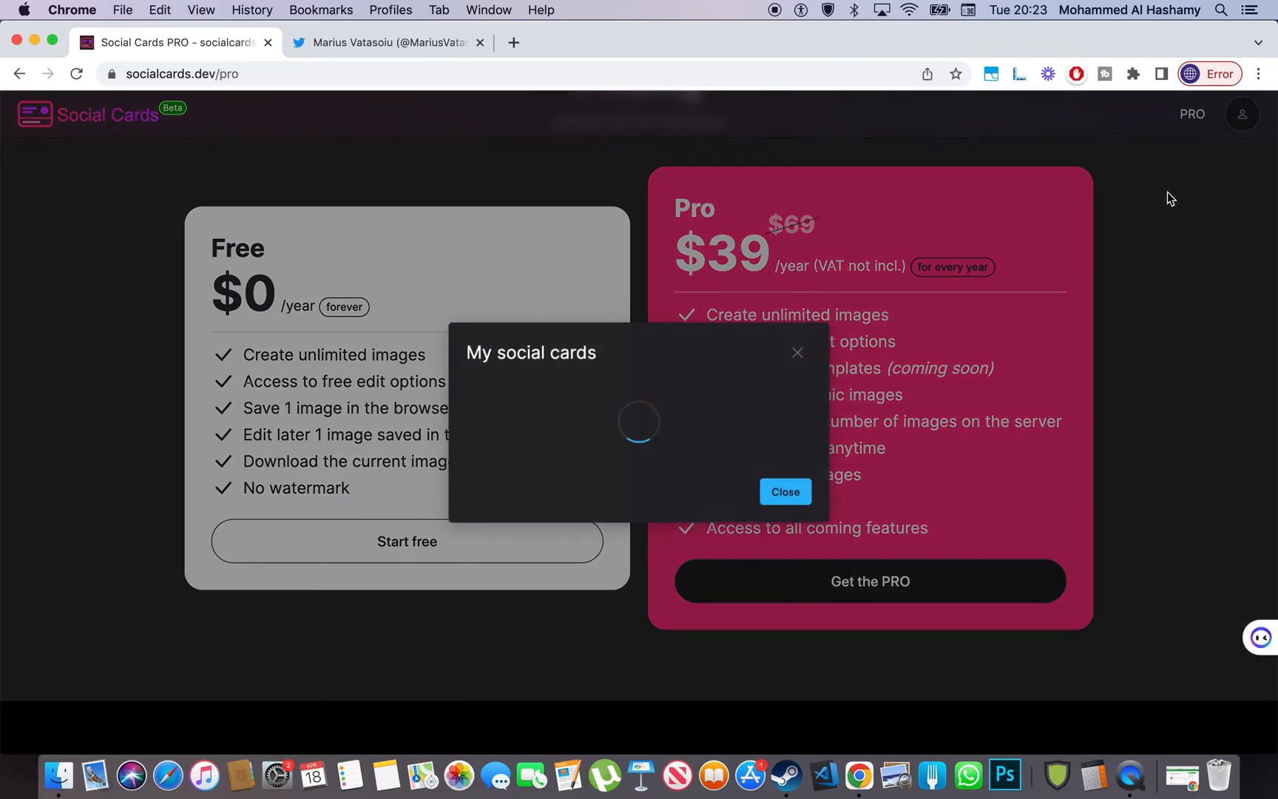
pyautogui.click(795, 336)
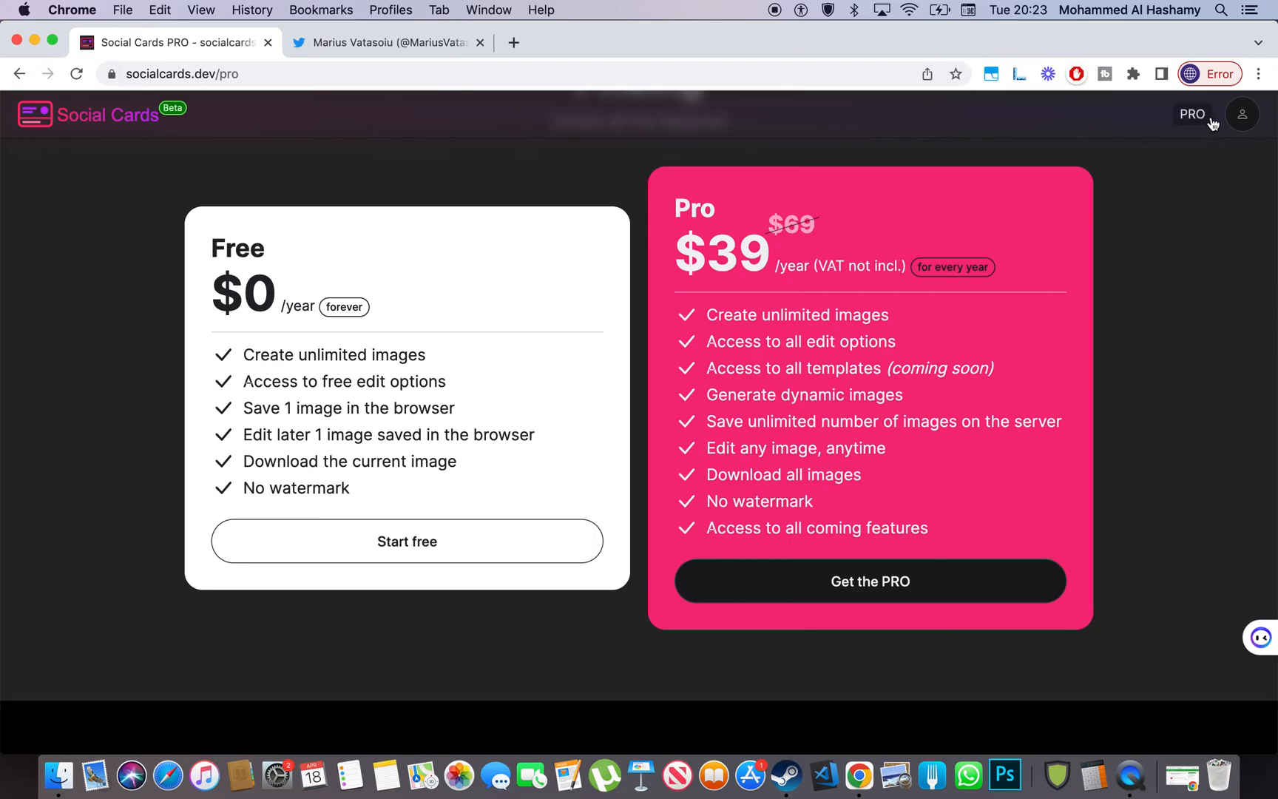
pyautogui.click(1243, 114)
pyautogui.click(1116, 218)
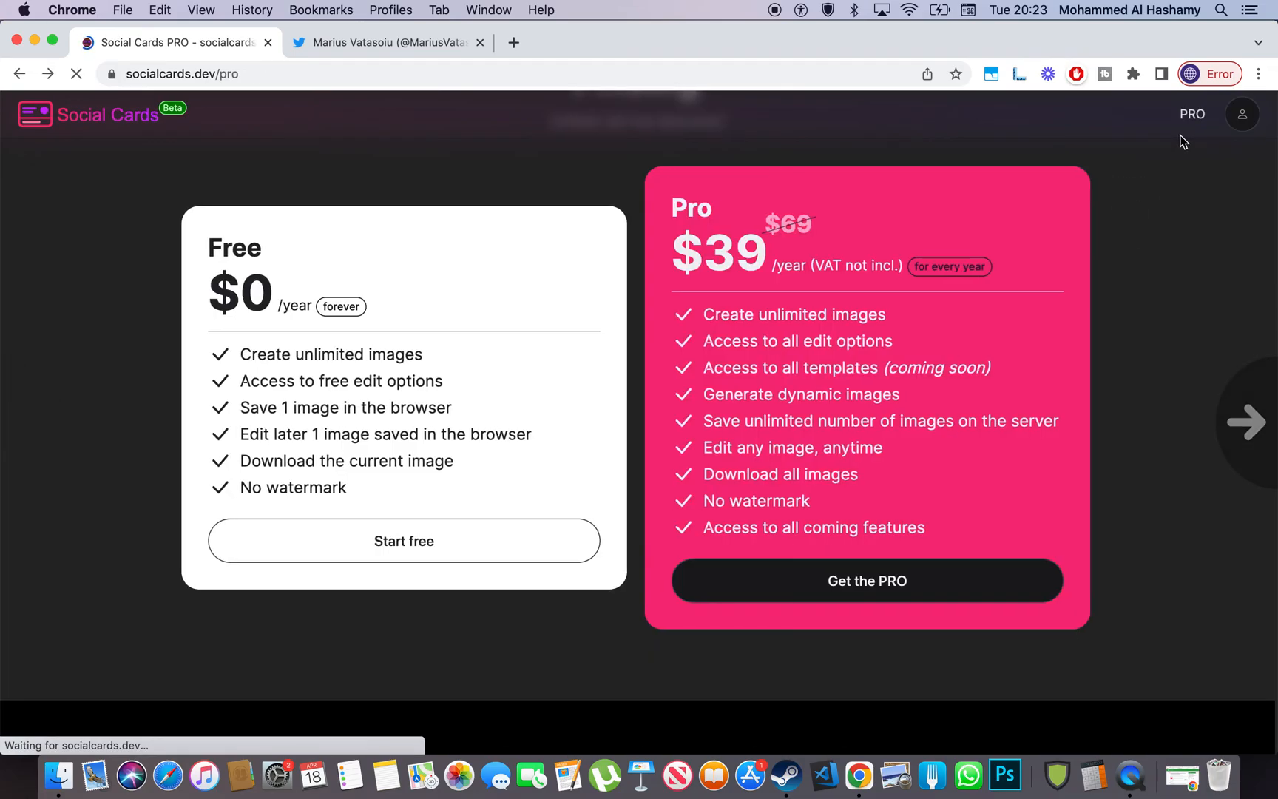
pyautogui.hscroll(-5, 1183, 141)
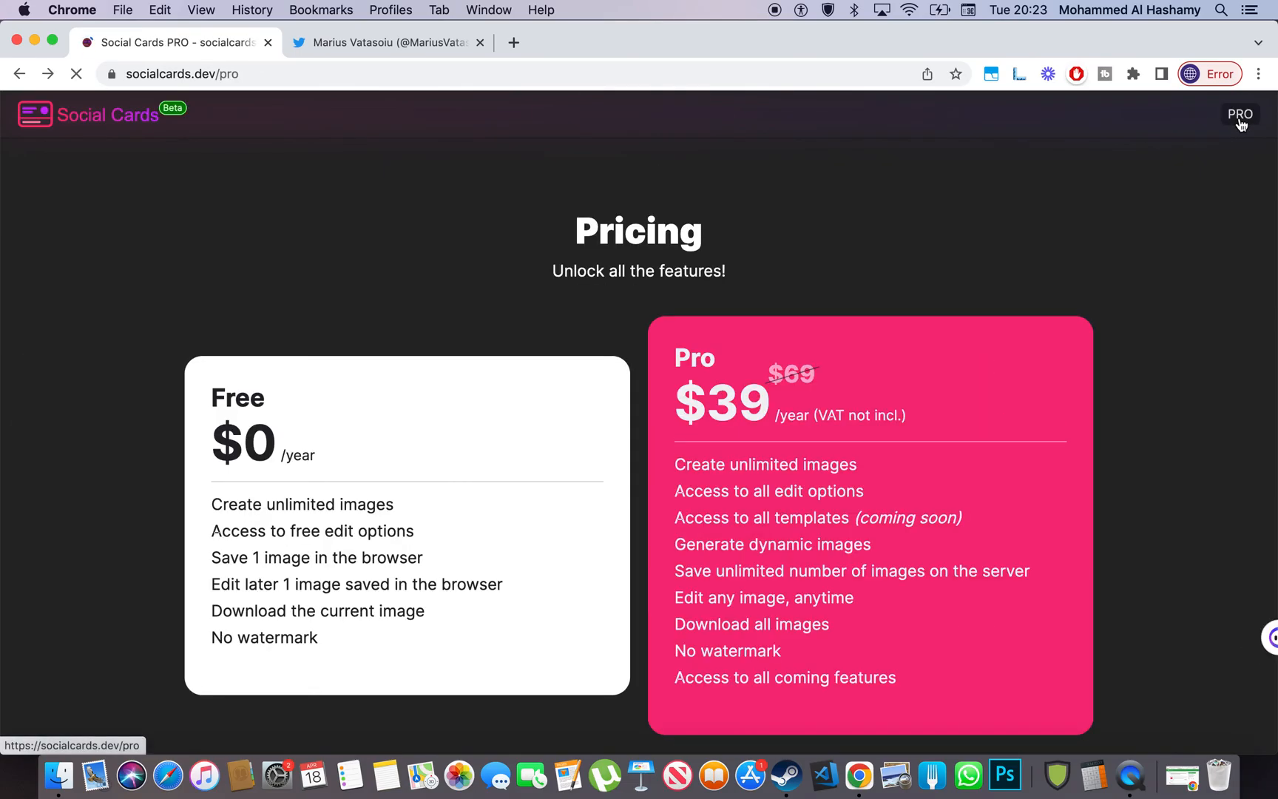
pyautogui.scroll(-10, 690, 379)
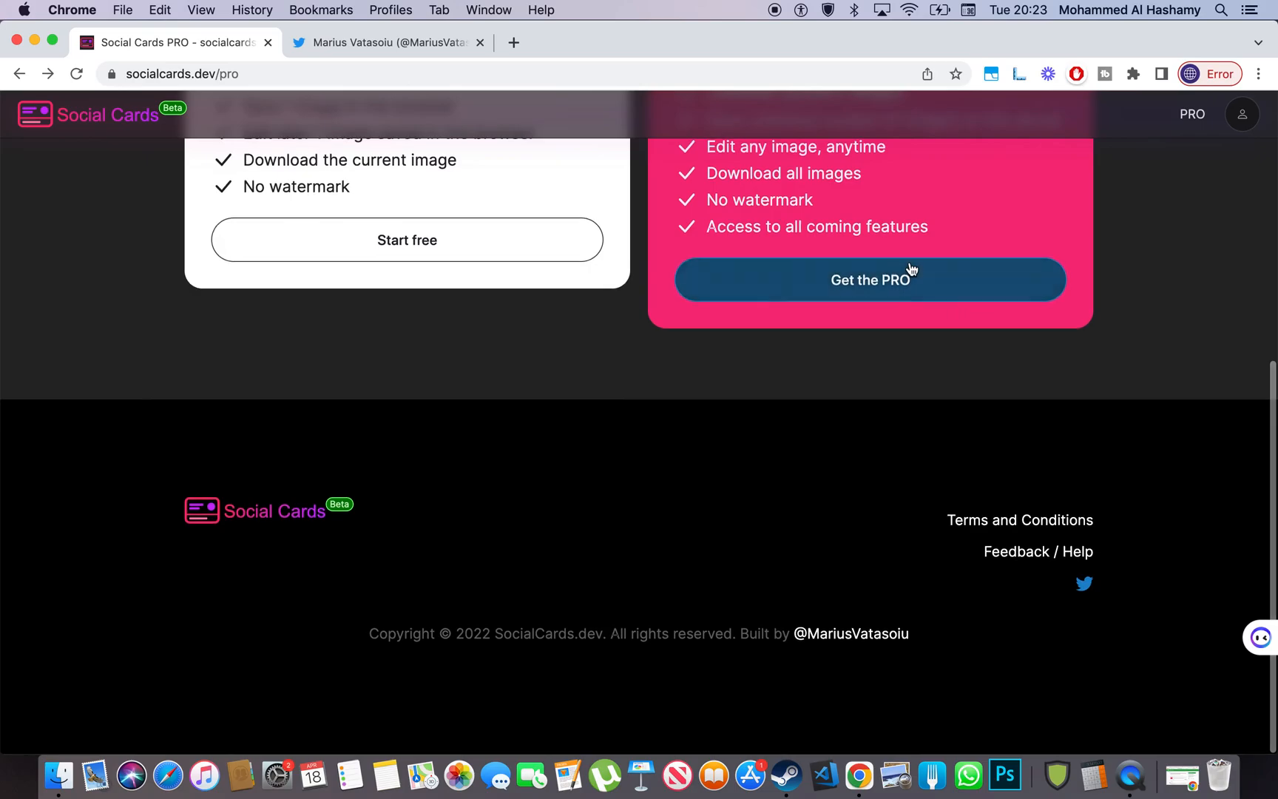
# - Reopen the Pro plan checkout, scroll through its form, then go back to the Social Cards home page
pyautogui.click(906, 272)
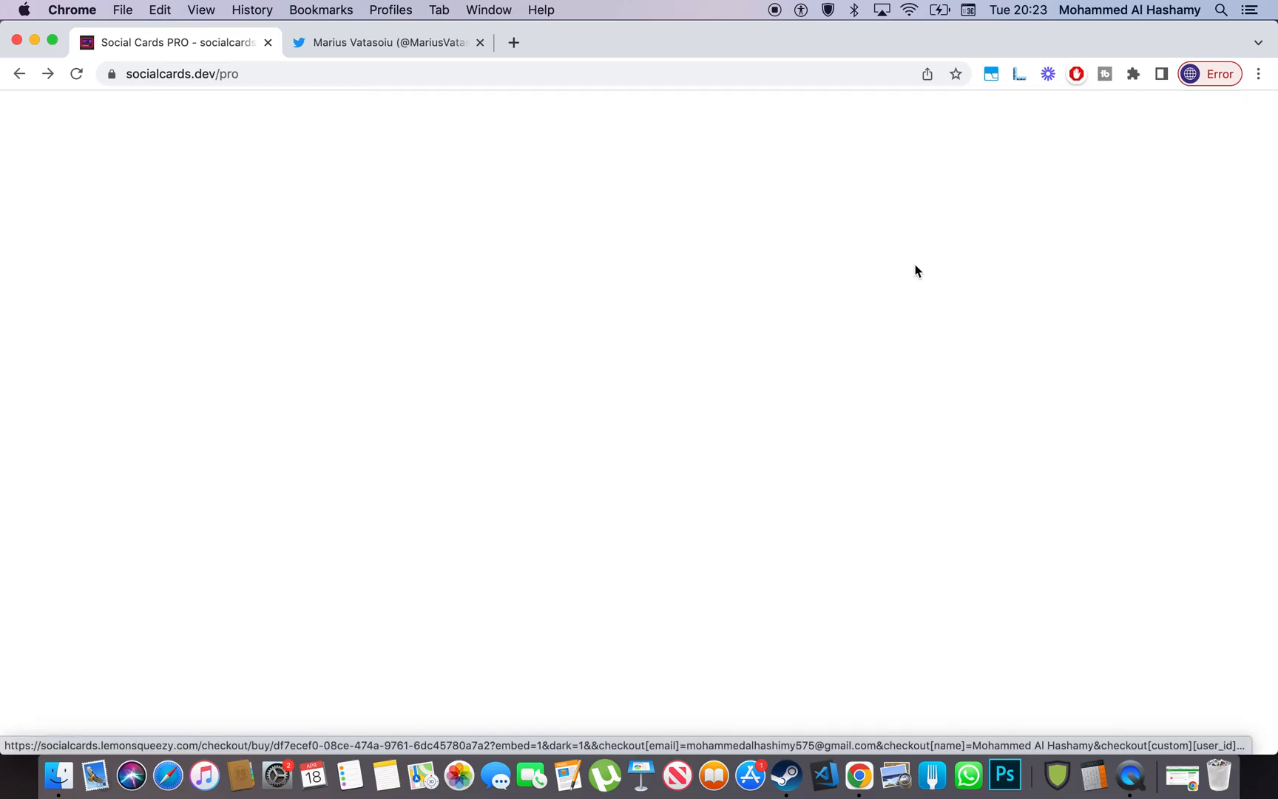
pyautogui.scroll(-10, 915, 270)
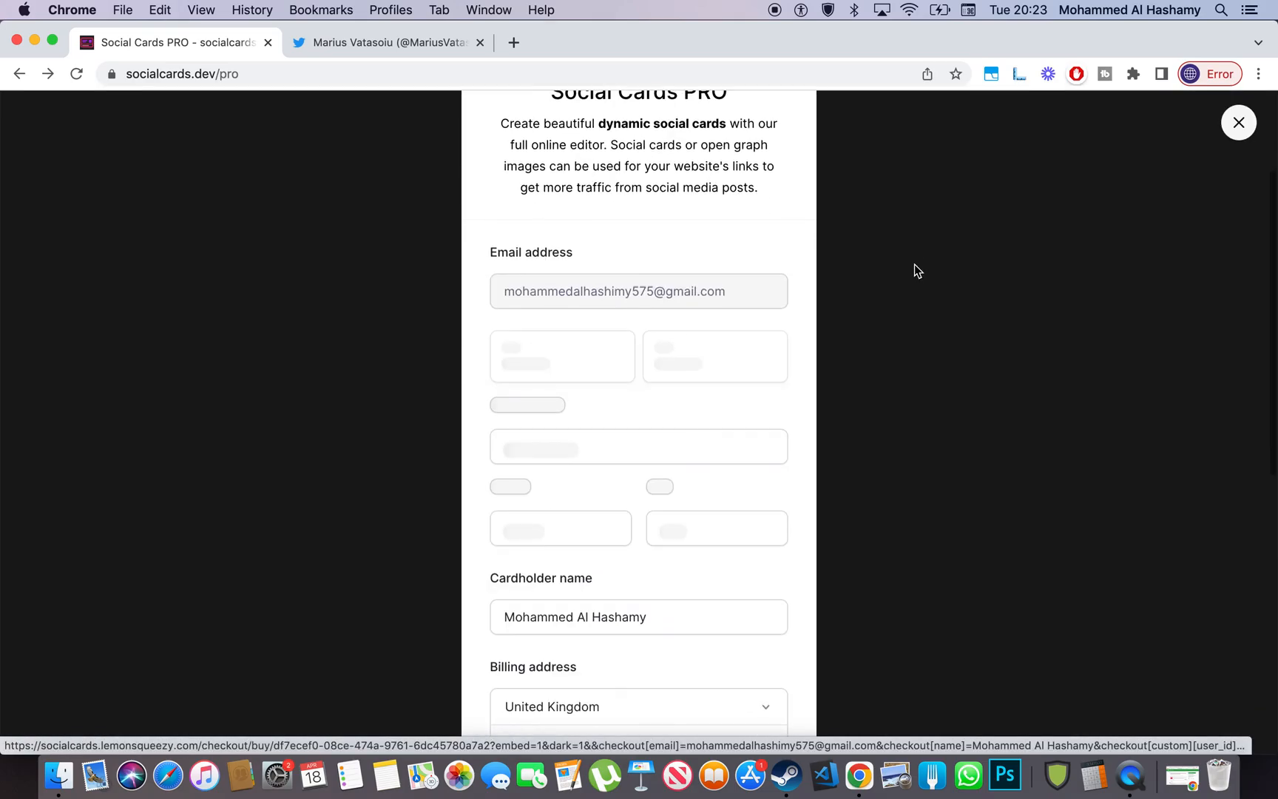
pyautogui.scroll(6, 915, 263)
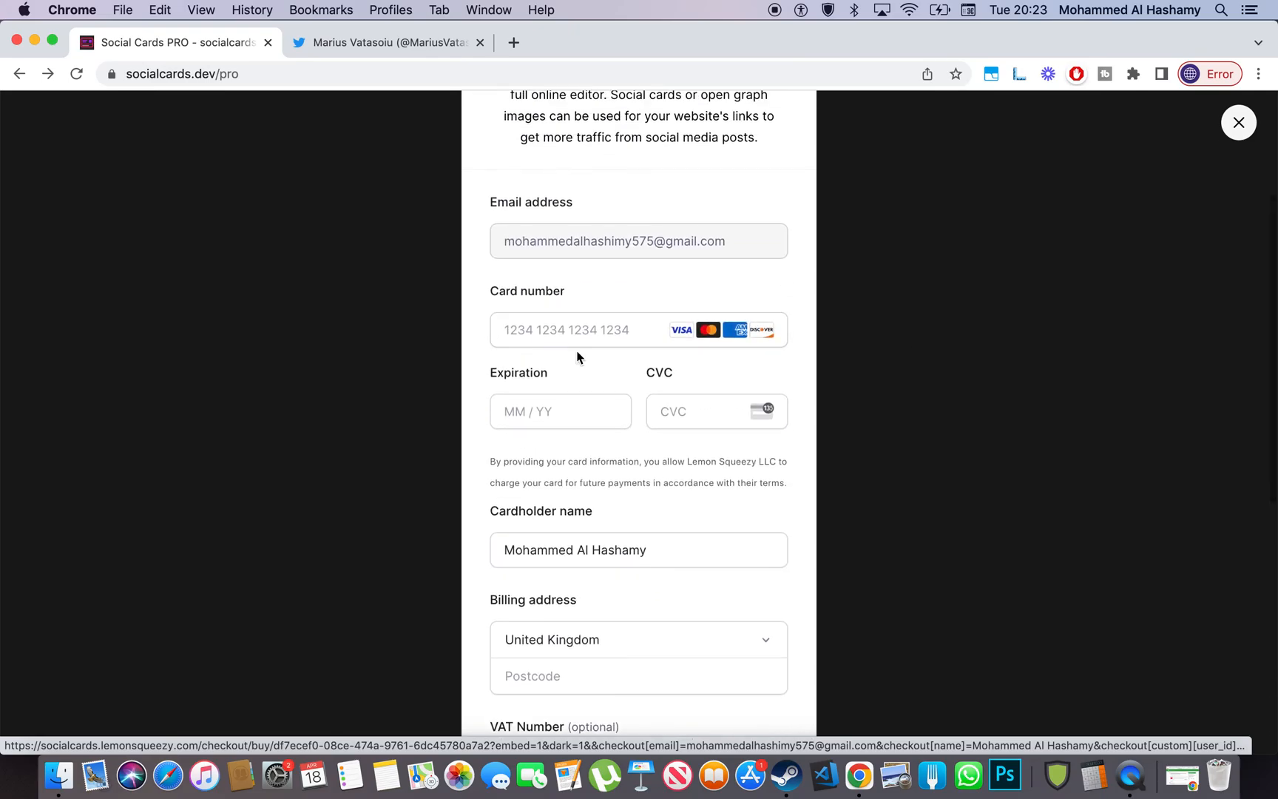
pyautogui.scroll(-5, 579, 357)
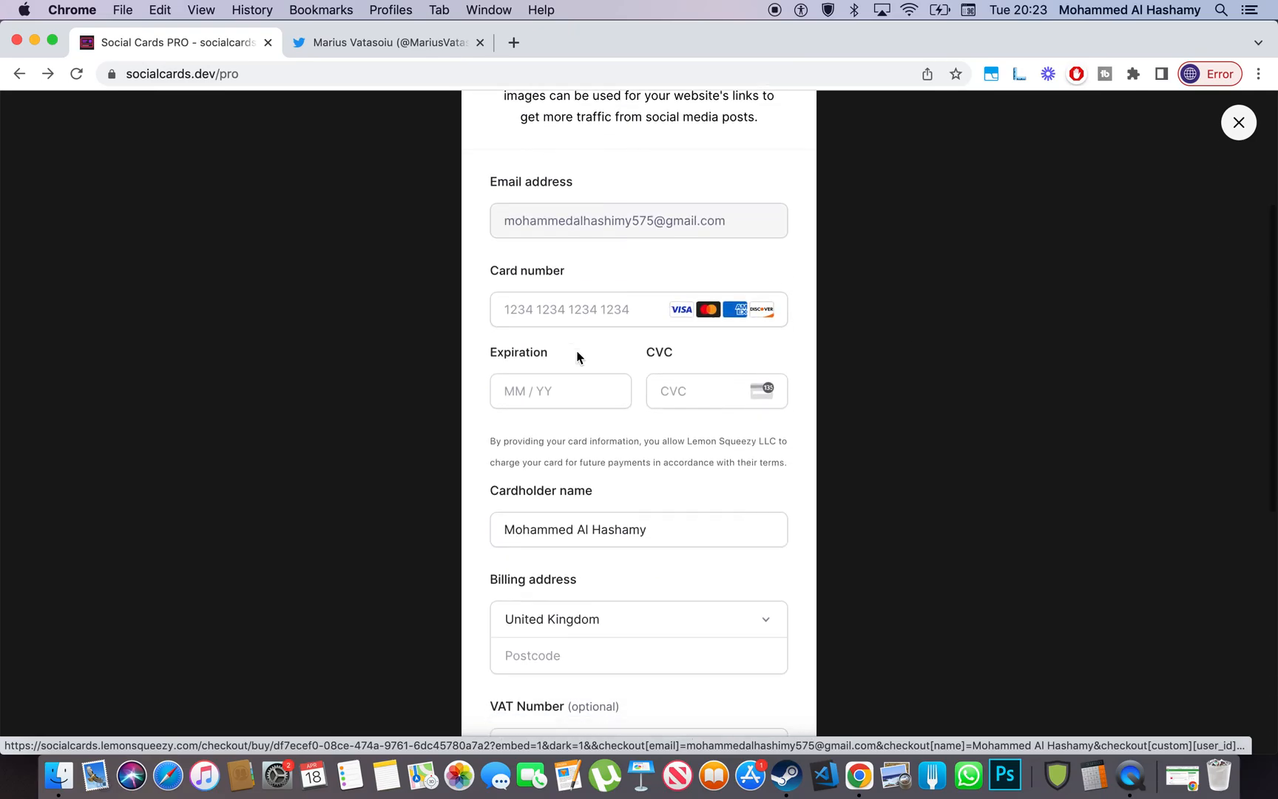
pyautogui.scroll(5, 582, 345)
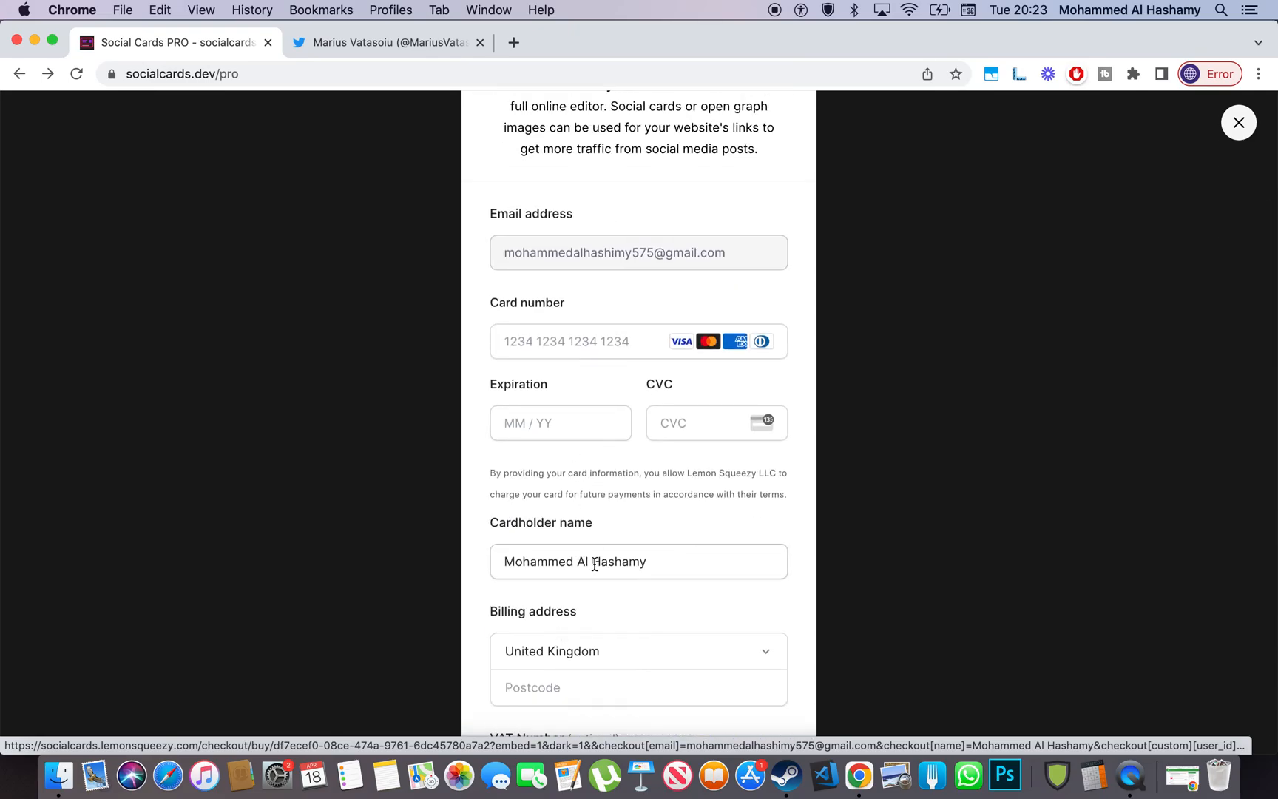
pyautogui.scroll(2, 590, 575)
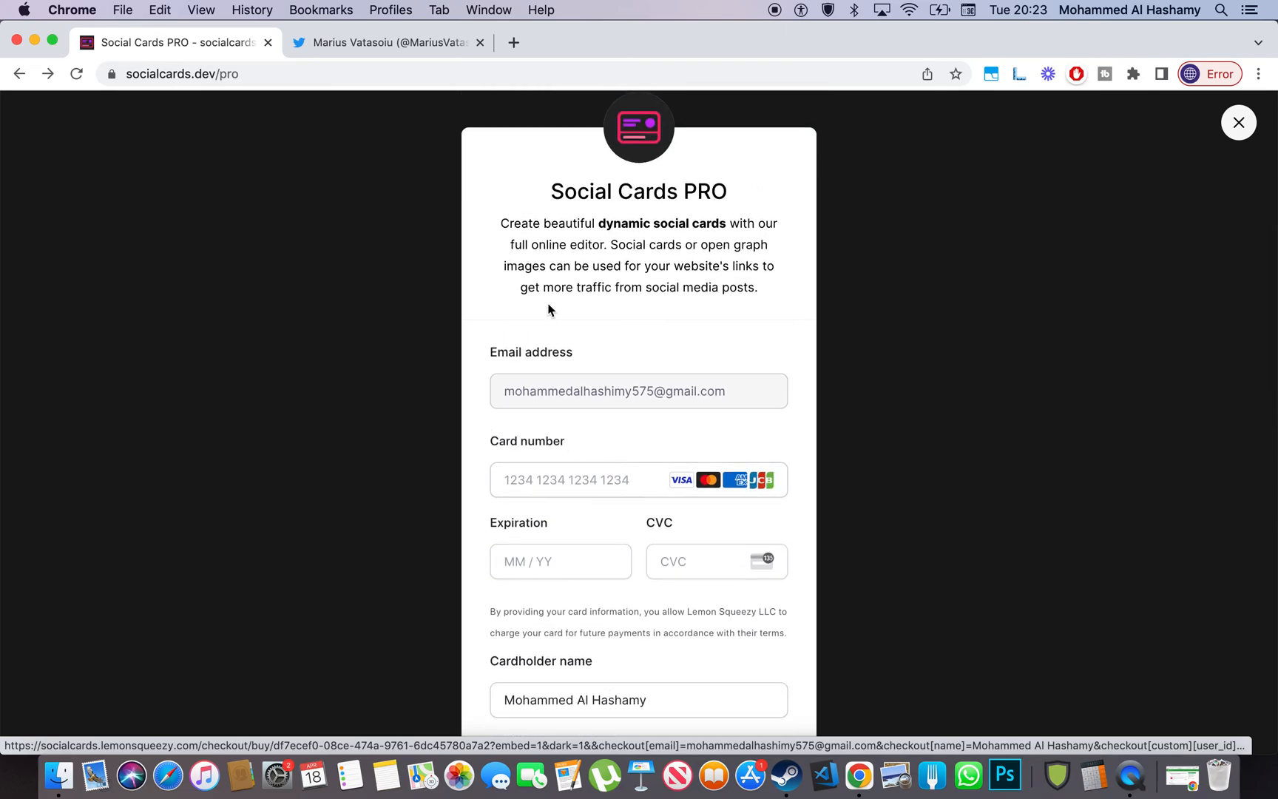
pyautogui.scroll(-2, 503, 533)
pyautogui.scroll(2, 593, 370)
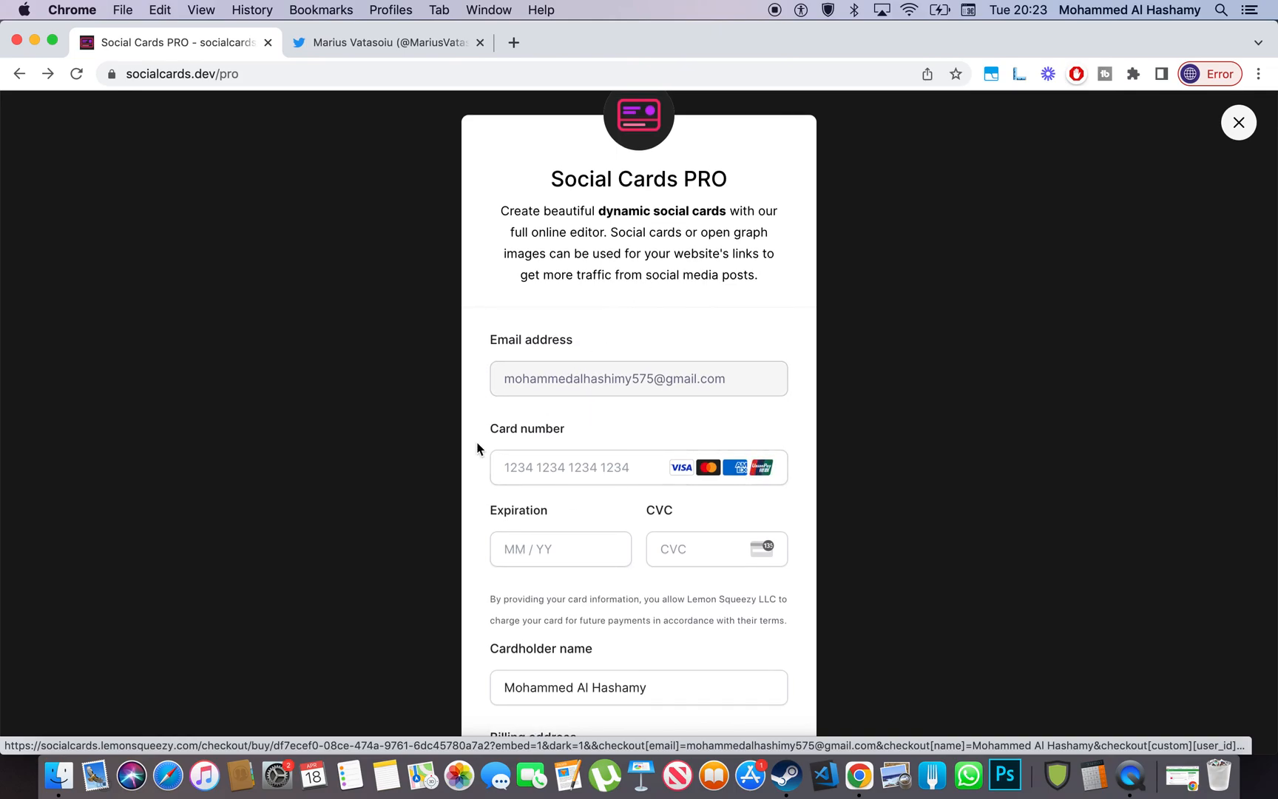
pyautogui.hscroll(-5, 477, 448)
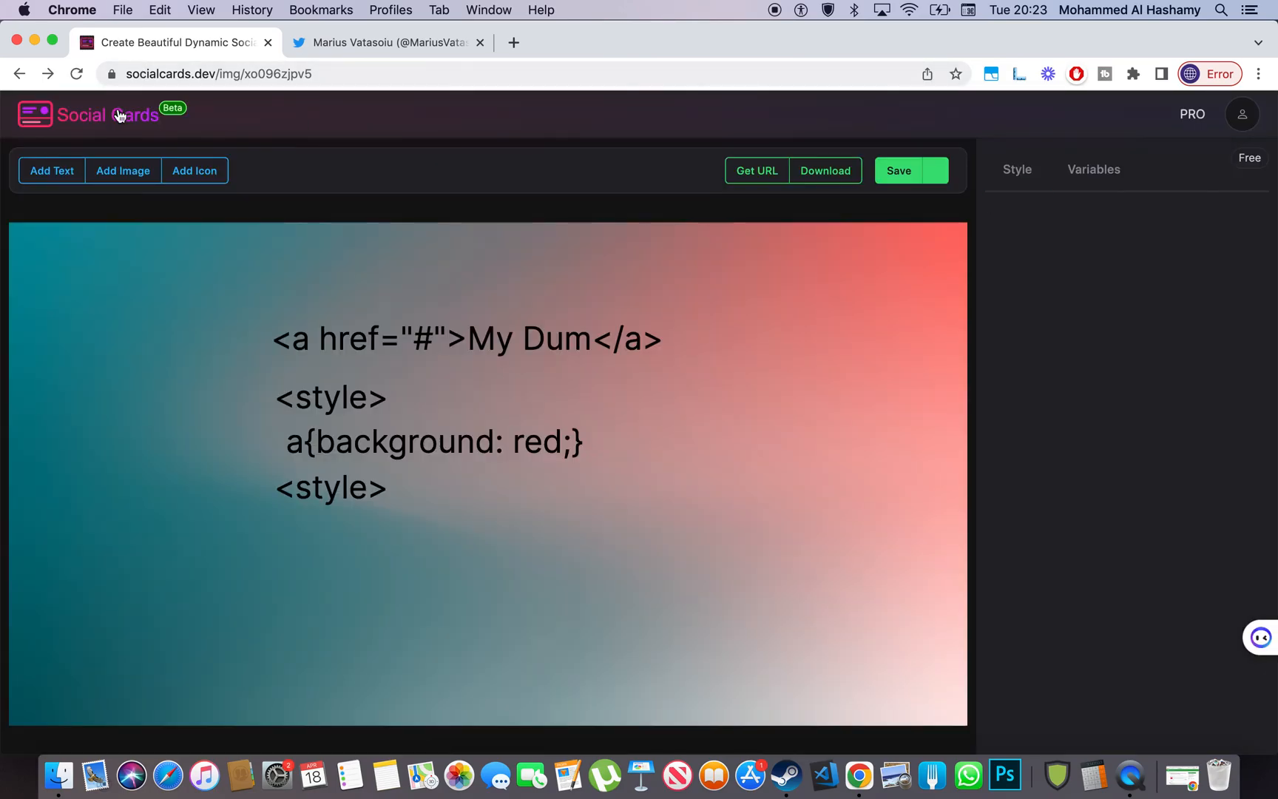
pyautogui.click(119, 116)
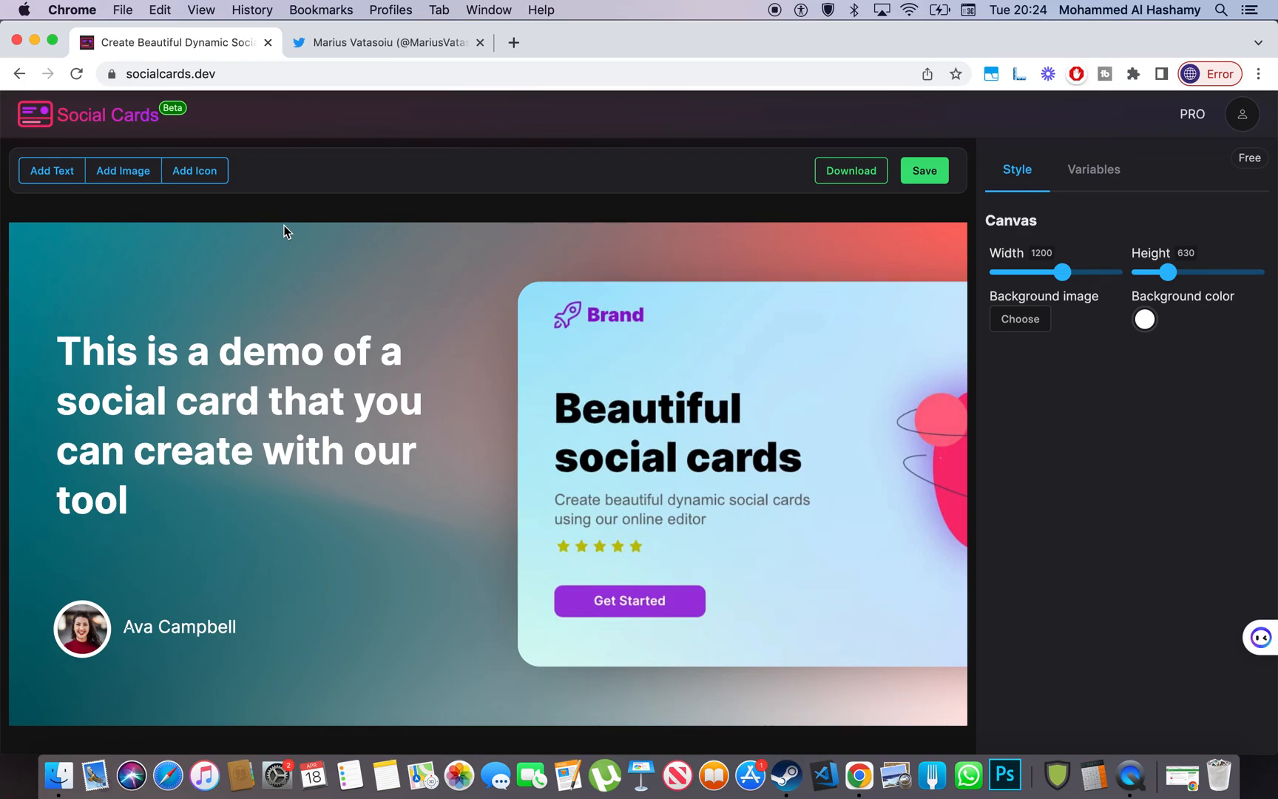
# - Check the creator's Twitter profile, return to the Social Cards editor, and select its web address
pyautogui.click(470, 39)
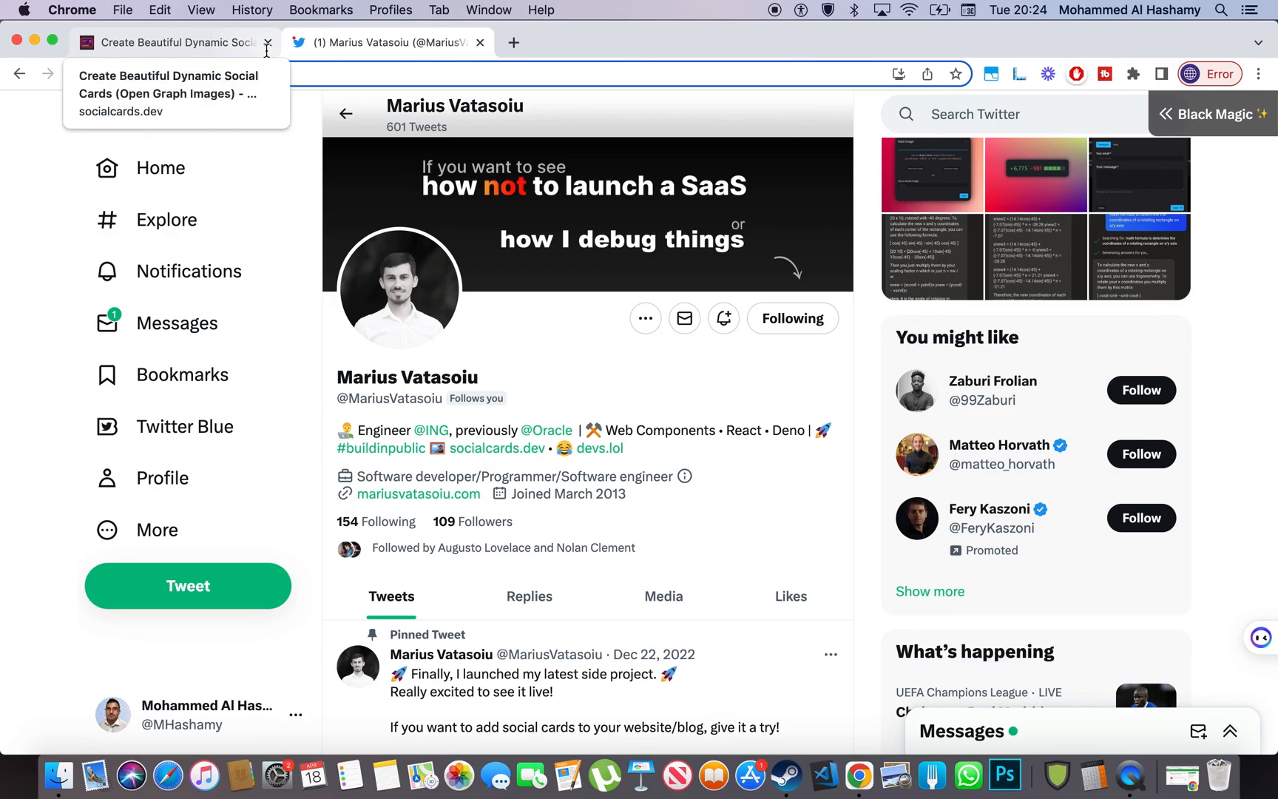
pyautogui.click(217, 41)
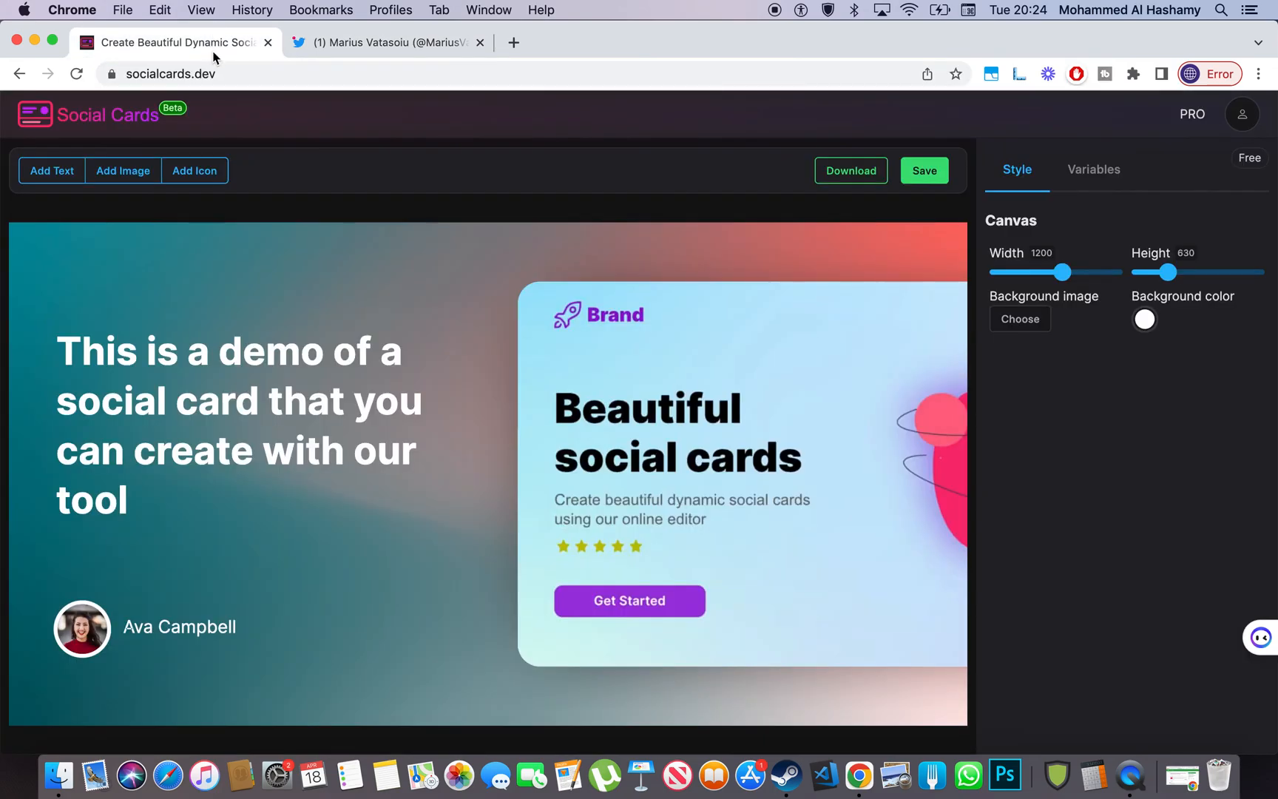
pyautogui.click(308, 74)
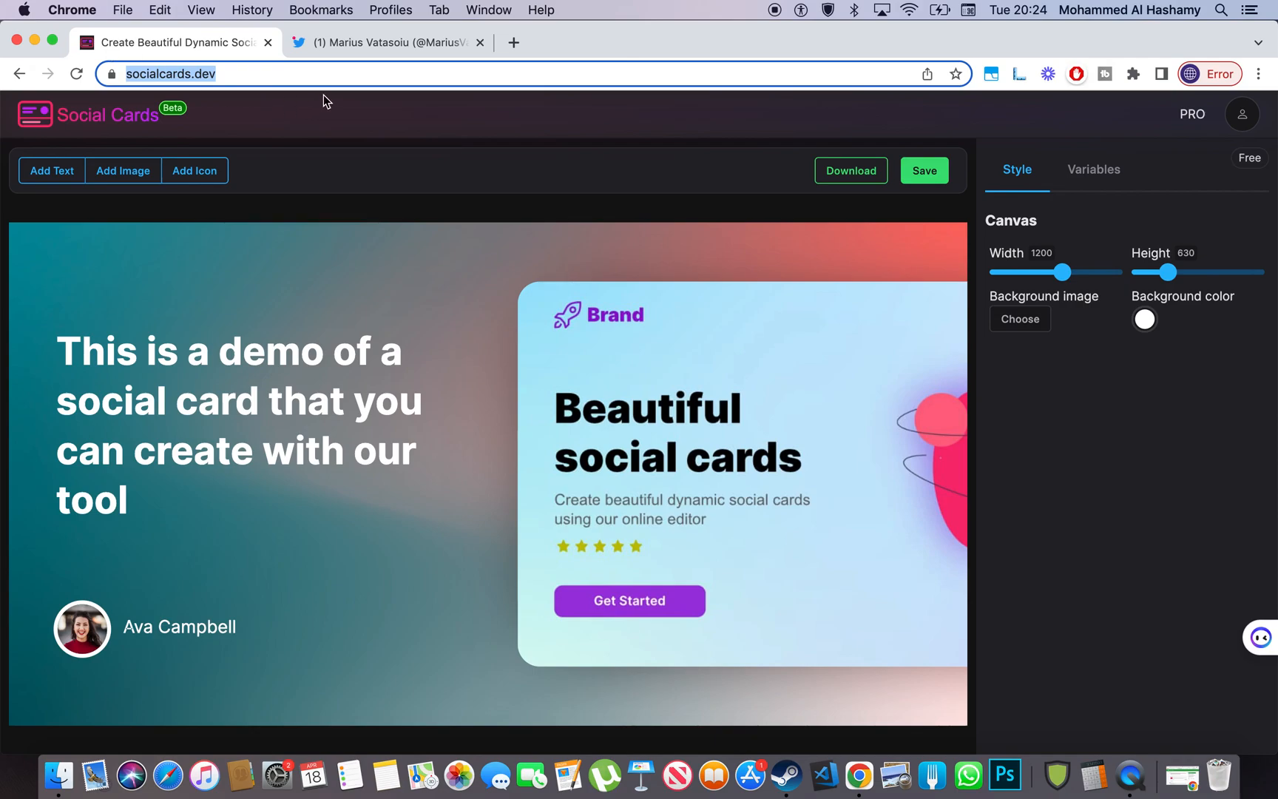